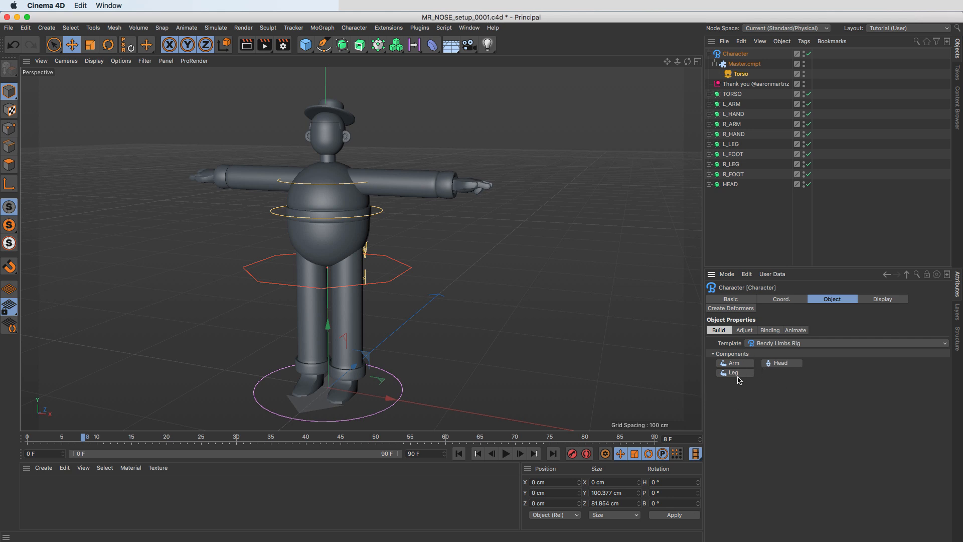
- Add leg, arm and head components to the Bendy Limbs Rig template's torso
{"action": "left_click", "coordinate": [735, 373]}
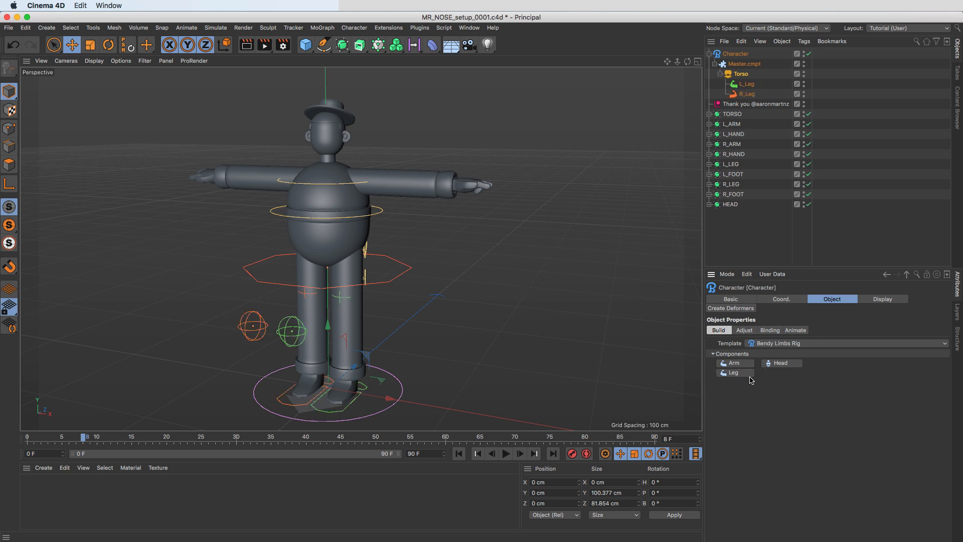
{"action": "left_click", "coordinate": [736, 364]}
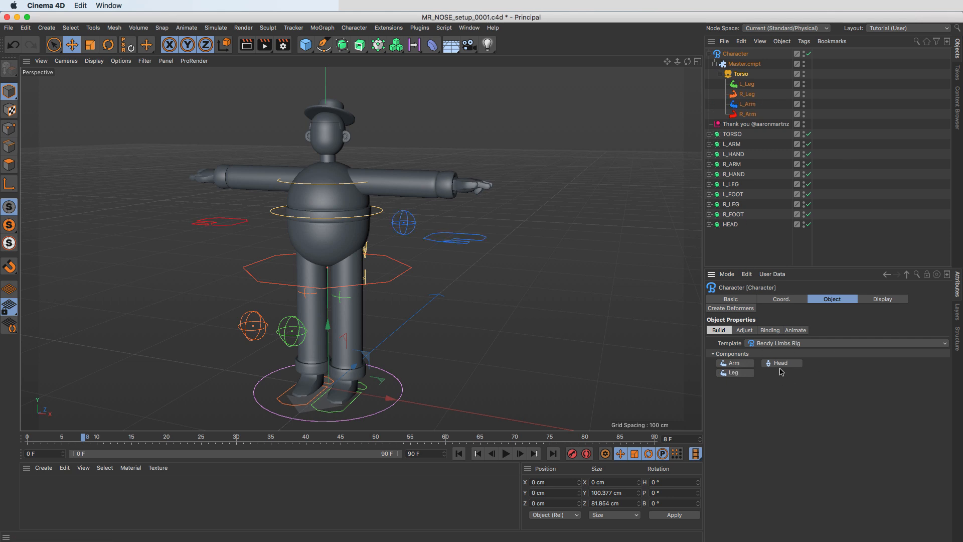
{"action": "left_click", "coordinate": [781, 363]}
- Put the rig in Adjust mode and raise the chest joint to the character's shoulder height
{"action": "left_click", "coordinate": [745, 330]}
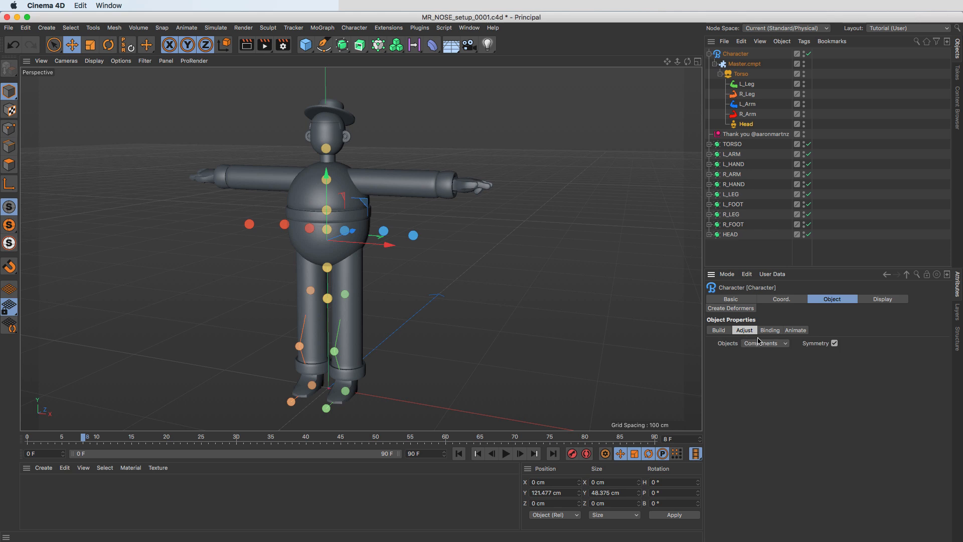
{"action": "left_click_drag", "start_coordinate": [320, 224], "coordinate": [338, 230], "text": "alt"}
{"action": "left_click", "coordinate": [316, 233]}
{"action": "left_click_drag", "start_coordinate": [317, 197], "coordinate": [328, 150]}
{"action": "left_click", "coordinate": [334, 185]}
{"action": "left_click_drag", "start_coordinate": [360, 186], "coordinate": [368, 186]}
{"action": "mouse_move", "coordinate": [364, 179]}
{"action": "left_mouse_down", "text": "alt"}
{"action": "mouse_move", "coordinate": [365, 202]}
{"action": "mouse_move", "coordinate": [371, 185]}
{"action": "left_mouse_up", "text": "alt"}
{"action": "key", "text": "super+z"}
{"action": "key", "text": "super+z"}
- Position the left elbow and wrist joints along the left sleeve, with symmetry on
{"action": "scroll", "coordinate": [364, 185], "scroll_direction": "up", "scroll_amount": 5}
{"action": "left_click", "coordinate": [372, 184]}
{"action": "left_click_drag", "start_coordinate": [413, 185], "coordinate": [448, 183]}
{"action": "left_click_drag", "start_coordinate": [447, 184], "coordinate": [424, 221], "text": "alt"}
{"action": "left_click", "coordinate": [476, 186]}
{"action": "left_click_drag", "start_coordinate": [525, 190], "coordinate": [460, 180]}
- Select the body meshes from TORSO through HEAD and shift them slightly to line up with the rig joints
{"action": "left_click", "coordinate": [735, 145]}
{"action": "left_click", "coordinate": [722, 234], "text": "shift"}
{"action": "left_click_drag", "start_coordinate": [458, 223], "coordinate": [367, 188], "text": "alt"}
{"action": "left_click_drag", "start_coordinate": [380, 252], "coordinate": [371, 250]}
{"action": "left_click_drag", "start_coordinate": [304, 252], "coordinate": [367, 239], "text": "alt"}
- Fine-tune the left arm's shoulder and wrist joints along the arm
{"action": "left_click", "coordinate": [330, 162]}
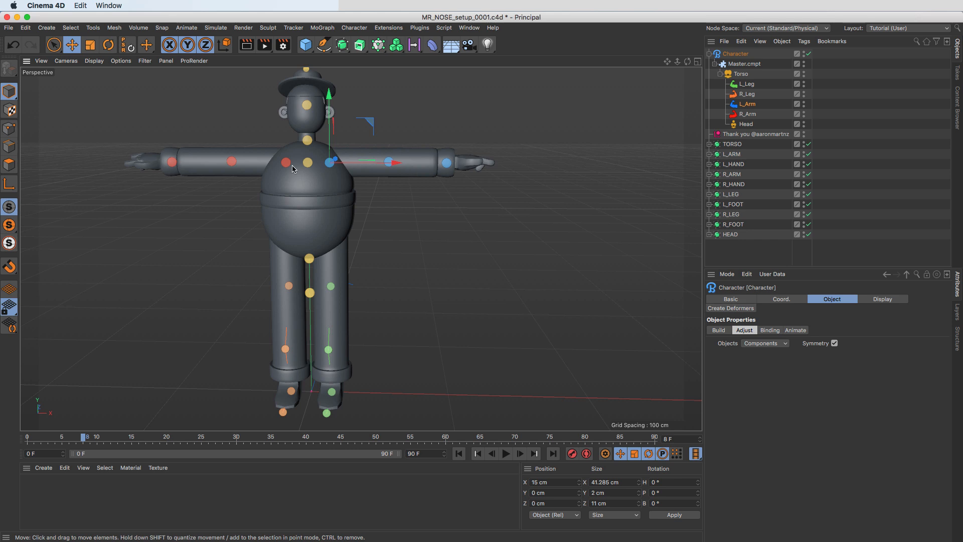
{"action": "right_click_drag", "start_coordinate": [292, 167], "coordinate": [302, 164], "text": "alt"}
{"action": "middle_click_drag", "start_coordinate": [302, 164], "coordinate": [287, 210], "text": "alt"}
{"action": "right_click_drag", "start_coordinate": [287, 209], "coordinate": [307, 230], "text": "alt"}
{"action": "left_click_drag", "start_coordinate": [376, 219], "coordinate": [316, 216]}
{"action": "left_click", "coordinate": [580, 229]}
{"action": "middle_click_drag", "start_coordinate": [581, 231], "coordinate": [484, 209], "text": "alt"}
{"action": "left_click_drag", "start_coordinate": [514, 201], "coordinate": [517, 203]}
{"action": "left_click", "coordinate": [371, 196]}
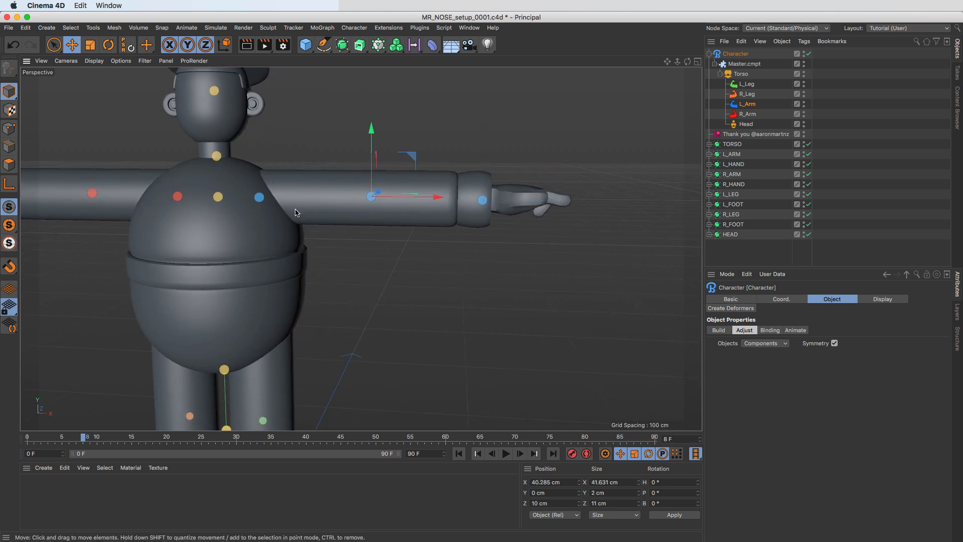
- Lower the neck joint slightly and bring the head joint down to just above it
{"action": "middle_click_drag", "start_coordinate": [216, 155], "coordinate": [270, 194], "text": "alt"}
{"action": "left_click_drag", "start_coordinate": [270, 212], "coordinate": [279, 208], "text": "alt"}
{"action": "left_click", "coordinate": [265, 198]}
{"action": "right_click_drag", "start_coordinate": [265, 199], "coordinate": [326, 172], "text": "alt"}
{"action": "left_click_drag", "start_coordinate": [266, 183], "coordinate": [267, 191]}
{"action": "middle_click_drag", "start_coordinate": [264, 99], "coordinate": [290, 224], "text": "alt"}
{"action": "left_click", "coordinate": [271, 158]}
{"action": "left_click_drag", "start_coordinate": [295, 178], "coordinate": [295, 289]}
{"action": "left_click_drag", "start_coordinate": [295, 289], "coordinate": [294, 262], "text": "alt"}
- Raise the head's end joint to the top of the hat
{"action": "left_click", "coordinate": [294, 189]}
{"action": "middle_click_drag", "start_coordinate": [297, 207], "coordinate": [311, 308], "text": "alt"}
{"action": "left_click_drag", "start_coordinate": [309, 237], "coordinate": [266, 210]}
{"action": "left_click_drag", "start_coordinate": [314, 104], "coordinate": [315, 100]}
- Raise the spine joint to the belt and the pelvis joint to the crotch
{"action": "middle_click_drag", "start_coordinate": [255, 299], "coordinate": [276, 113], "text": "alt"}
{"action": "right_click_drag", "start_coordinate": [277, 112], "coordinate": [296, 221], "text": "alt"}
{"action": "left_click_drag", "start_coordinate": [297, 220], "coordinate": [352, 250], "text": "alt"}
{"action": "left_click", "coordinate": [367, 253]}
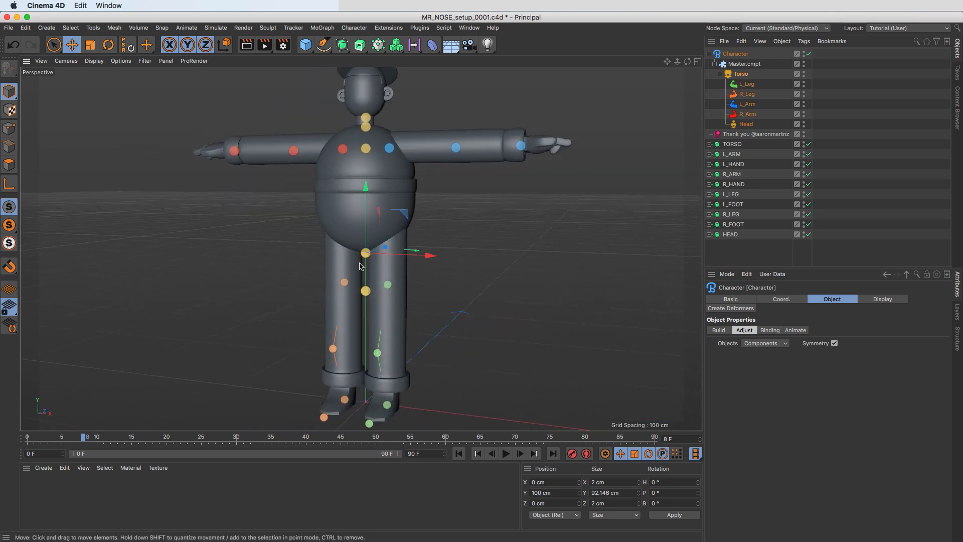
{"action": "scroll", "coordinate": [371, 241], "scroll_direction": "up", "scroll_amount": 4}
{"action": "left_click_drag", "start_coordinate": [370, 216], "coordinate": [404, 79]}
{"action": "left_click", "coordinate": [367, 335]}
{"action": "left_click_drag", "start_coordinate": [368, 296], "coordinate": [366, 221]}
{"action": "left_click_drag", "start_coordinate": [363, 273], "coordinate": [389, 266], "text": "alt"}
{"action": "middle_click_drag", "start_coordinate": [370, 263], "coordinate": [344, 249], "text": "alt"}
{"action": "left_click_drag", "start_coordinate": [344, 196], "coordinate": [344, 199]}
- Raise the left hip joint into the lower part of the torso
{"action": "middle_click_drag", "start_coordinate": [304, 256], "coordinate": [255, 217], "text": "alt"}
{"action": "left_click_drag", "start_coordinate": [304, 241], "coordinate": [185, 273], "text": "alt"}
{"action": "left_click", "coordinate": [284, 248]}
{"action": "left_click_drag", "start_coordinate": [317, 291], "coordinate": [314, 176]}
- Move the left toe joint down to the tip of the left shoe
{"action": "left_click_drag", "start_coordinate": [329, 193], "coordinate": [448, 231], "text": "alt"}
{"action": "middle_click_drag", "start_coordinate": [246, 333], "coordinate": [320, 299], "text": "alt"}
{"action": "left_click_drag", "start_coordinate": [320, 299], "coordinate": [264, 287], "text": "alt"}
{"action": "middle_click_drag", "start_coordinate": [318, 295], "coordinate": [284, 266], "text": "alt"}
{"action": "left_click", "coordinate": [320, 290]}
{"action": "middle_click_drag", "start_coordinate": [310, 323], "coordinate": [287, 261], "text": "alt"}
{"action": "left_click_drag", "start_coordinate": [287, 261], "coordinate": [198, 319], "text": "alt"}
{"action": "left_click", "coordinate": [202, 305]}
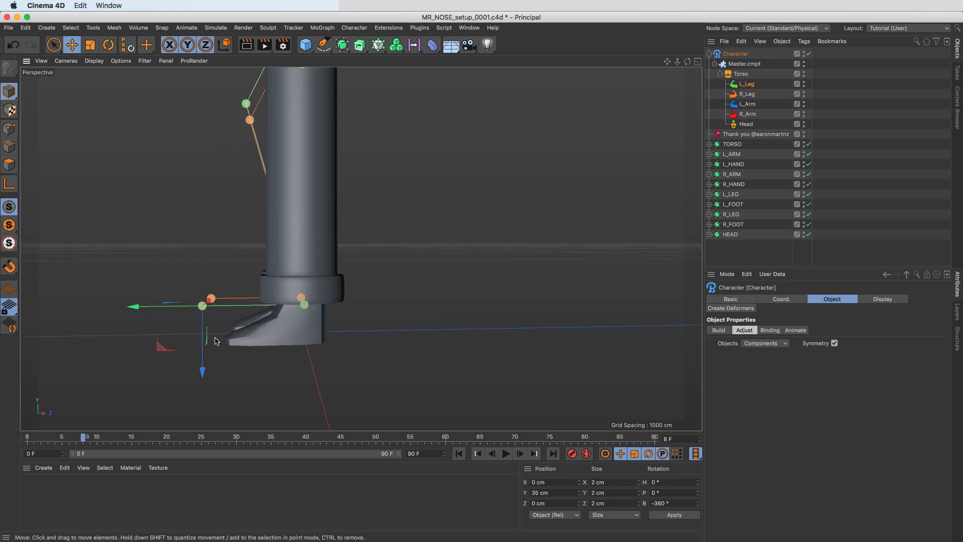
{"action": "left_click_drag", "start_coordinate": [158, 352], "coordinate": [187, 388]}
{"action": "left_click_drag", "start_coordinate": [269, 245], "coordinate": [353, 262], "text": "alt"}
{"action": "middle_click_drag", "start_coordinate": [352, 262], "coordinate": [342, 384], "text": "alt"}
- Bring the left knee joint into line with the middle of the left leg
{"action": "left_click_drag", "start_coordinate": [226, 240], "coordinate": [168, 250], "text": "alt"}
{"action": "left_click", "coordinate": [190, 221]}
{"action": "middle_click_drag", "start_coordinate": [190, 275], "coordinate": [296, 207], "text": "alt"}
{"action": "mouse_move", "coordinate": [293, 242]}
{"action": "left_mouse_down", "text": "alt"}
{"action": "mouse_move", "coordinate": [266, 215]}
{"action": "mouse_move", "coordinate": [240, 208]}
{"action": "mouse_move", "coordinate": [262, 266]}
{"action": "mouse_move", "coordinate": [284, 247]}
{"action": "mouse_move", "coordinate": [278, 241]}
{"action": "left_mouse_up", "text": "alt"}
{"action": "left_click_drag", "start_coordinate": [328, 263], "coordinate": [280, 253], "text": "alt"}
{"action": "left_click_drag", "start_coordinate": [318, 203], "coordinate": [378, 272], "text": "alt"}
{"action": "right_click_drag", "start_coordinate": [379, 272], "coordinate": [313, 255], "text": "alt"}
{"action": "left_click_drag", "start_coordinate": [313, 255], "coordinate": [387, 260], "text": "alt"}
{"action": "middle_click_drag", "start_coordinate": [388, 259], "coordinate": [399, 341], "text": "alt"}
{"action": "left_click_drag", "start_coordinate": [331, 231], "coordinate": [327, 270], "text": "alt"}
- Move the left elbow joint along its Z axis to a Z position of 7.13 cm
{"action": "left_click", "coordinate": [426, 268]}
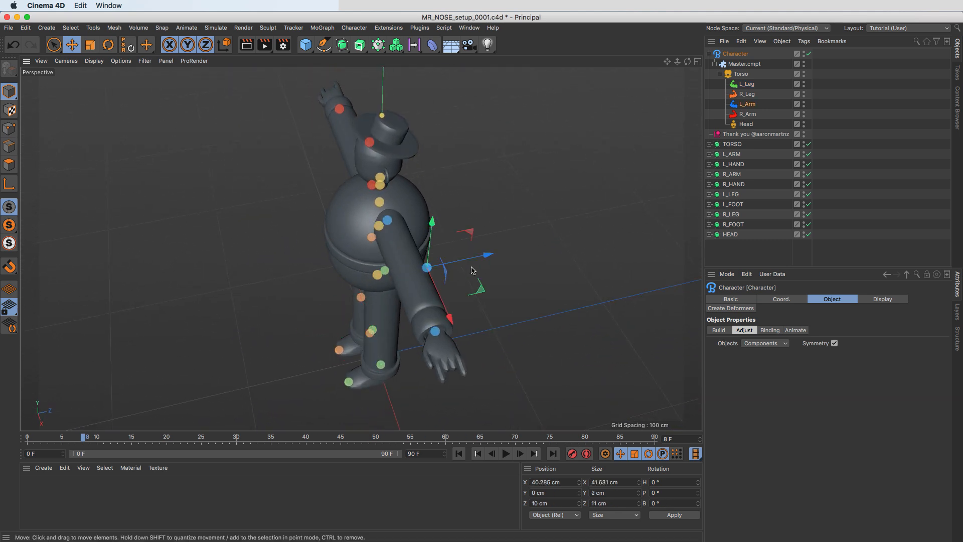
{"action": "left_click_drag", "start_coordinate": [485, 262], "coordinate": [478, 258]}
{"action": "left_click_drag", "start_coordinate": [349, 253], "coordinate": [401, 211], "text": "alt"}
{"action": "scroll", "coordinate": [322, 237], "scroll_direction": "up", "scroll_amount": 3}
{"action": "scroll", "coordinate": [323, 233], "scroll_direction": "down", "scroll_amount": 3}
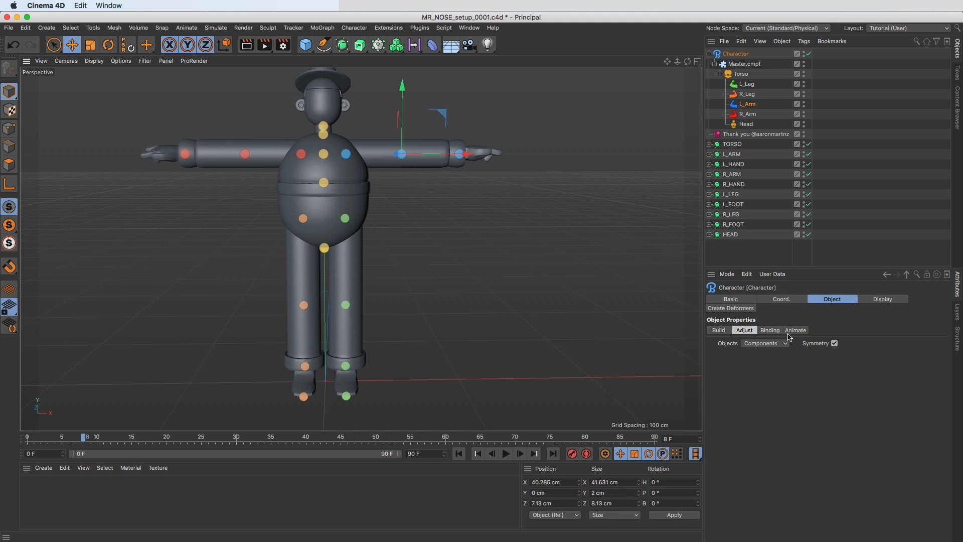
- Switch the Character object to Animate mode and select the L_ARM mesh
{"action": "left_click", "coordinate": [796, 331]}
{"action": "middle_click_drag", "start_coordinate": [317, 151], "coordinate": [304, 218], "text": "alt"}
{"action": "left_click_drag", "start_coordinate": [304, 213], "coordinate": [298, 239], "text": "alt"}
{"action": "middle_click_drag", "start_coordinate": [298, 240], "coordinate": [314, 213], "text": "alt"}
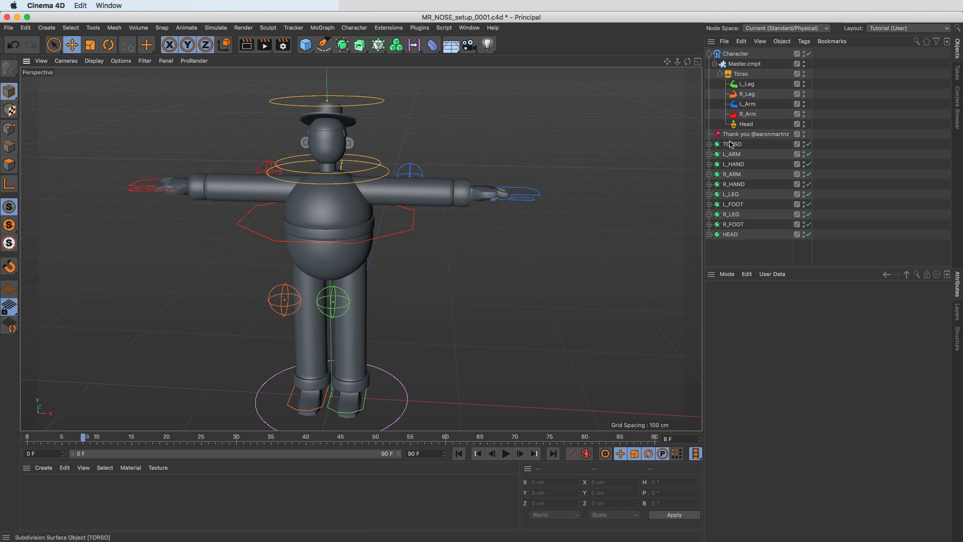
{"action": "left_click", "coordinate": [420, 194]}
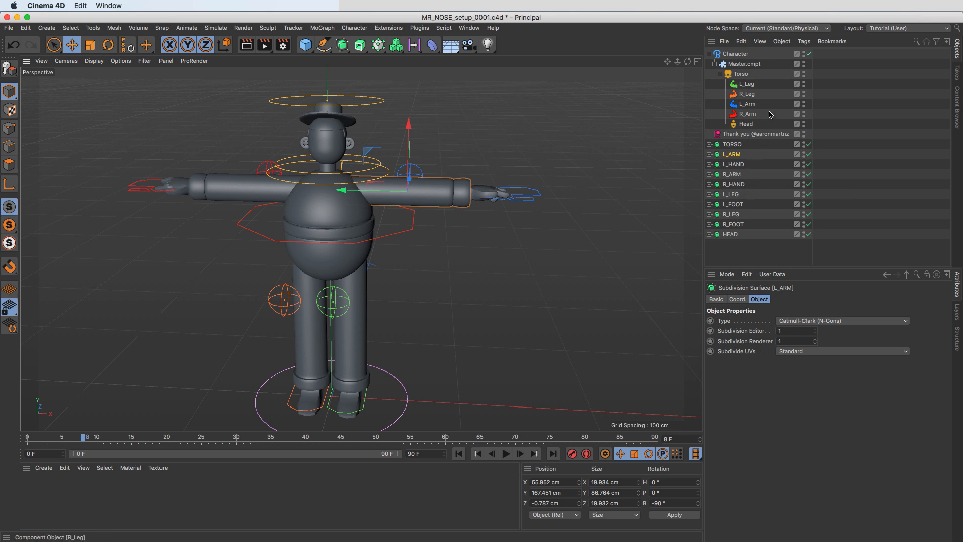
- Create the deformers for the Character object
{"action": "left_click", "coordinate": [736, 54]}
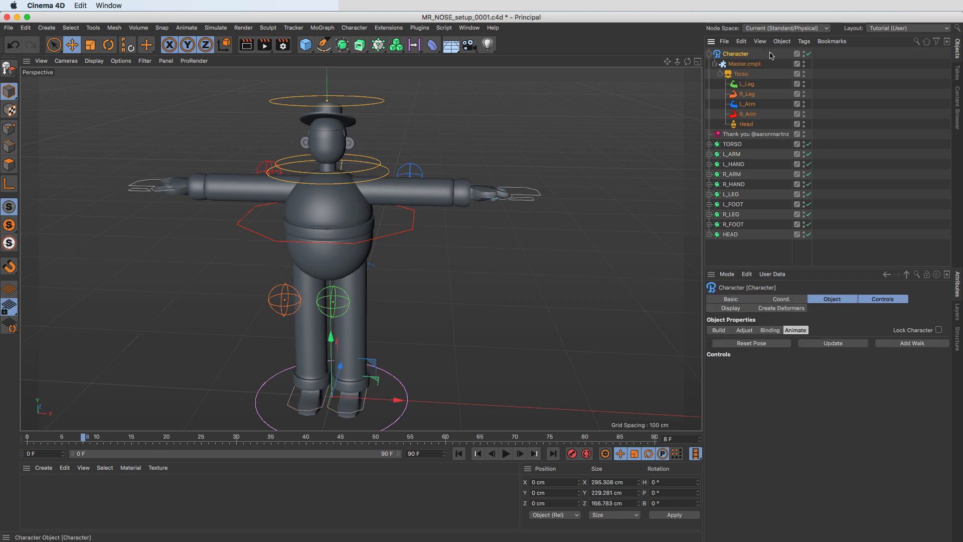
{"action": "left_click", "coordinate": [763, 308]}
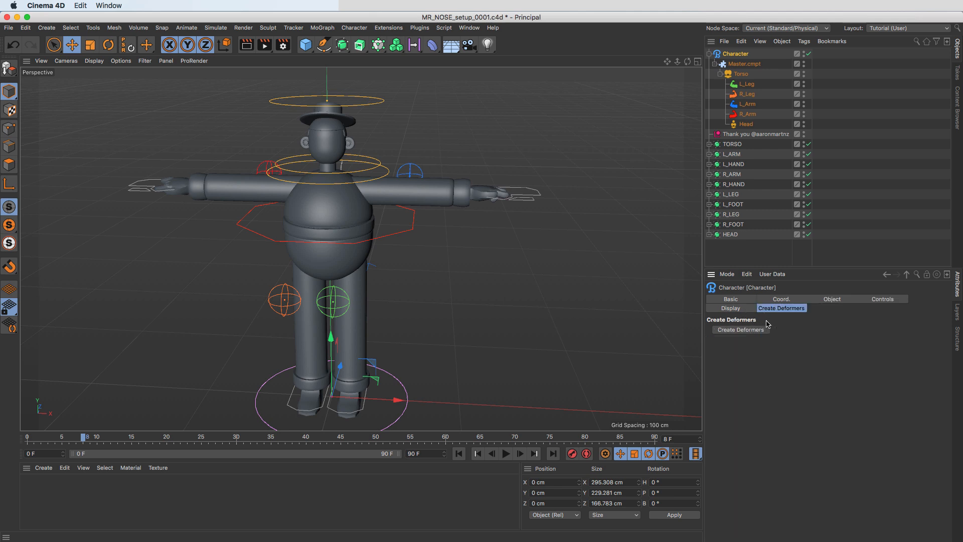
{"action": "left_click", "coordinate": [738, 331]}
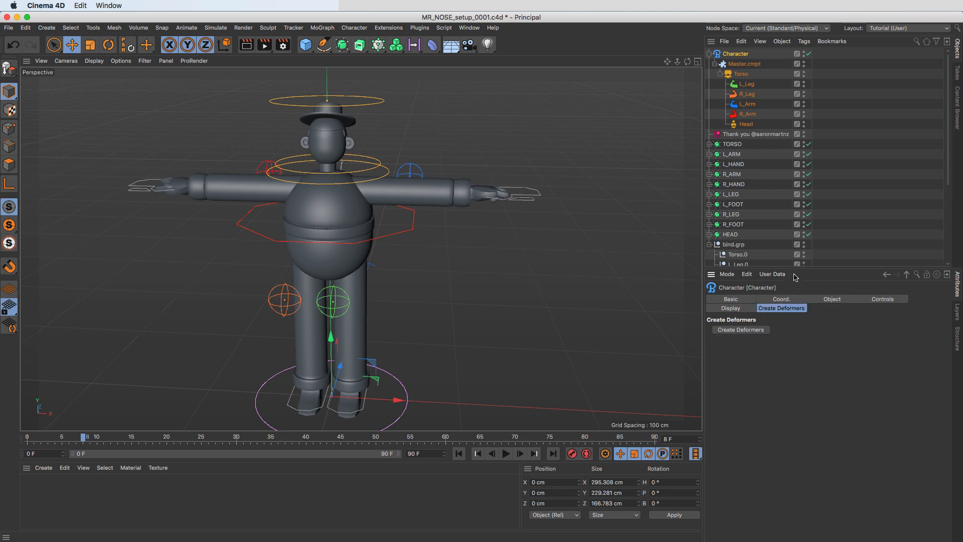
- Parent TORSO to Torso.0, L_LEG to L_Leg.0 and L_FOOT to L_Foot.PSR inside bind.grp
{"action": "left_click_drag", "start_coordinate": [947, 139], "coordinate": [931, 228]}
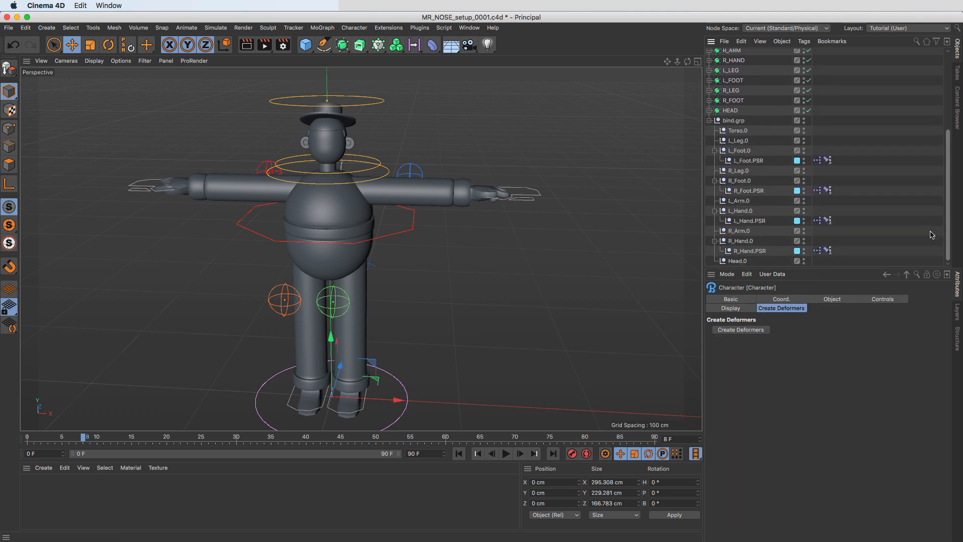
{"action": "left_click_drag", "start_coordinate": [867, 273], "coordinate": [846, 336]}
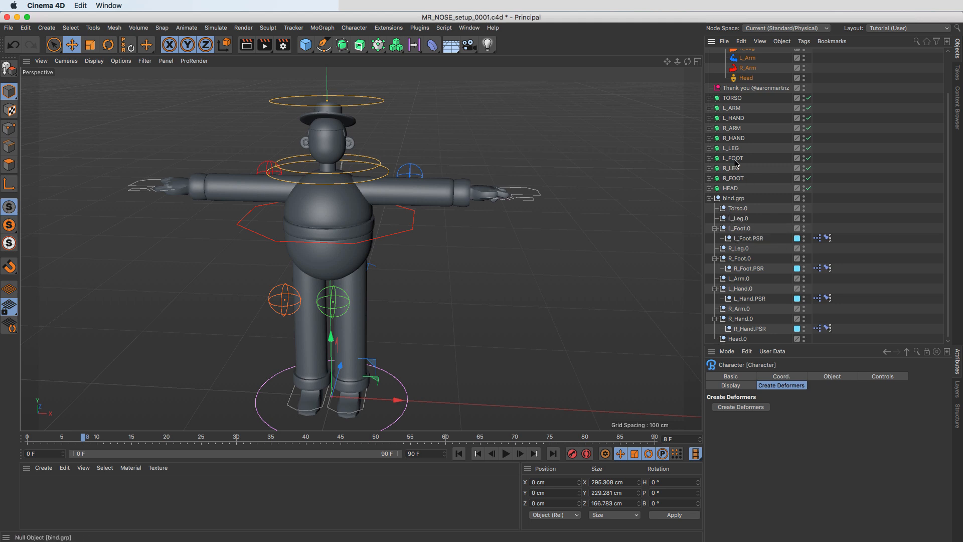
{"action": "left_click_drag", "start_coordinate": [739, 210], "coordinate": [740, 209]}
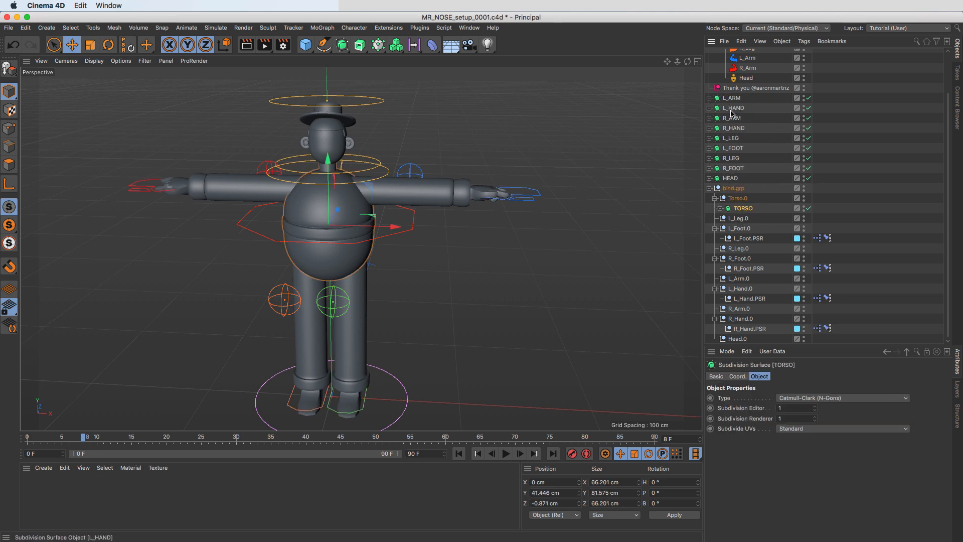
{"action": "left_click_drag", "start_coordinate": [739, 219], "coordinate": [740, 220]}
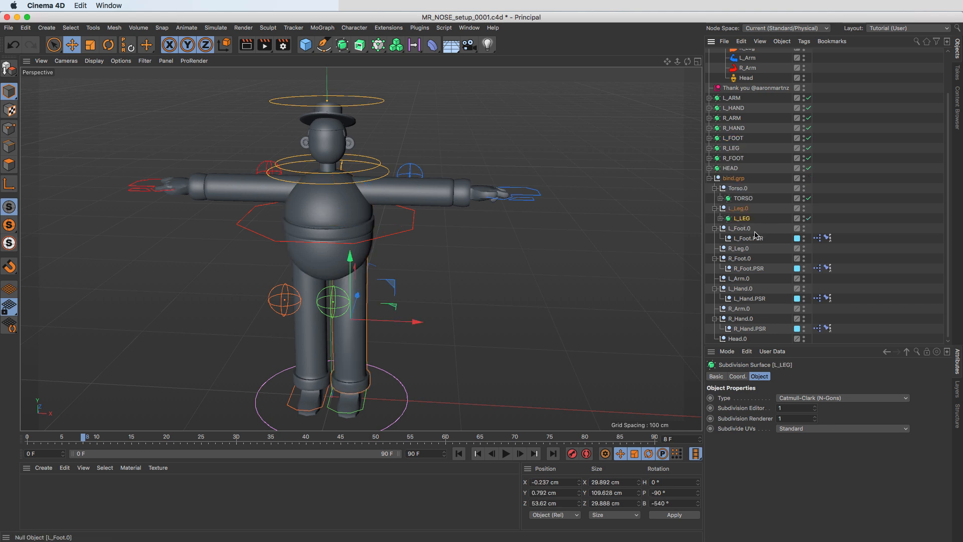
{"action": "left_click", "coordinate": [756, 239]}
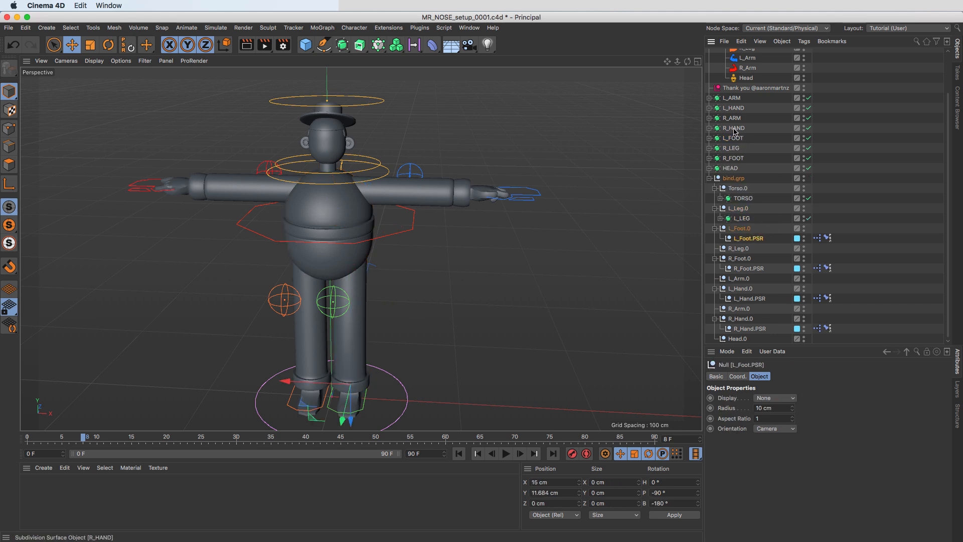
{"action": "left_click", "coordinate": [736, 159]}
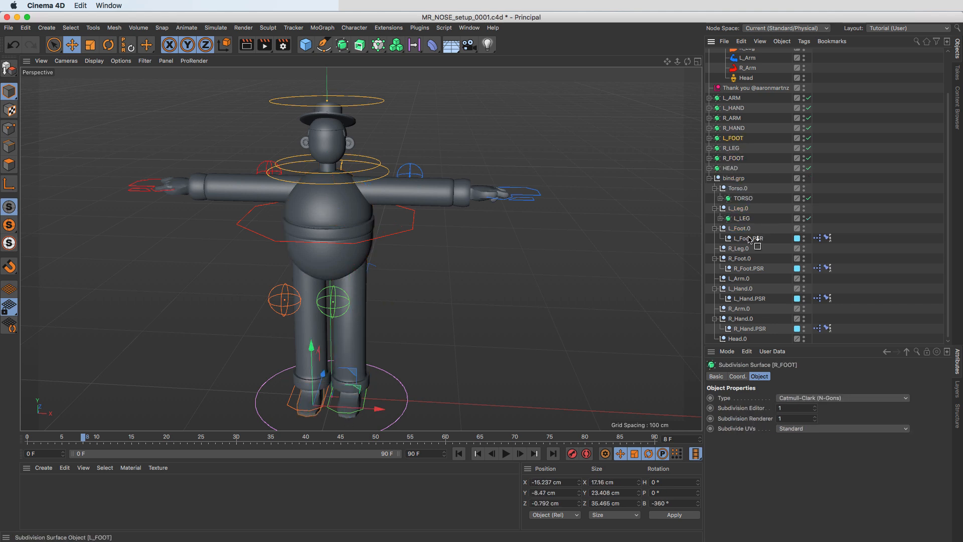
{"action": "left_click_drag", "start_coordinate": [749, 240], "coordinate": [749, 240]}
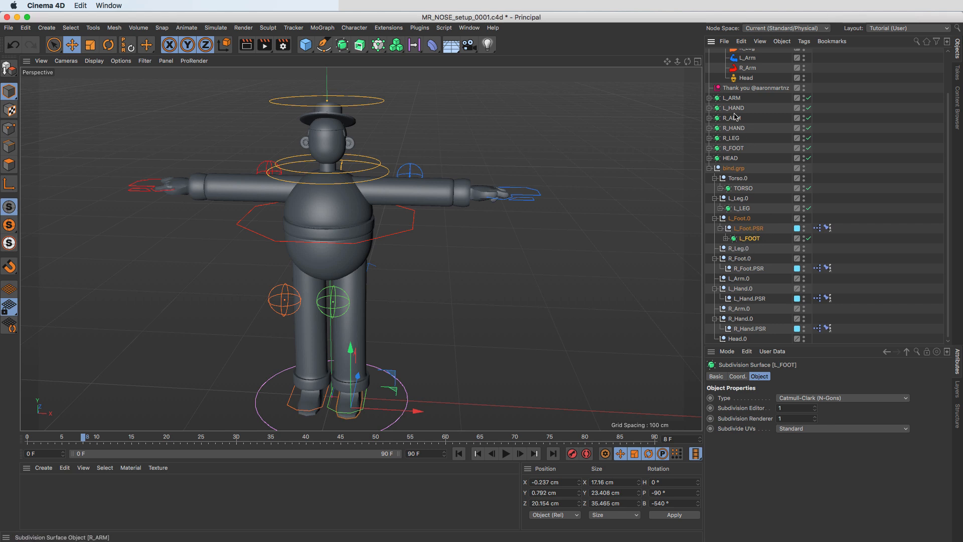
- Parent R_LEG, L_ARM, R_ARM and HEAD to their matching .0 nulls, and R_FOOT, L_HAND and R_HAND to their .PSR nulls
{"action": "left_click_drag", "start_coordinate": [738, 250], "coordinate": [739, 250]}
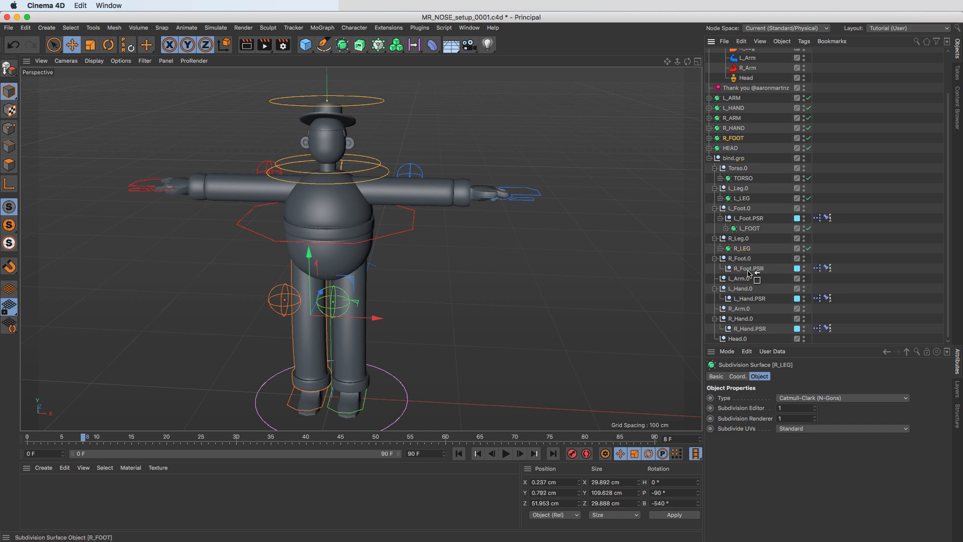
{"action": "left_click_drag", "start_coordinate": [749, 270], "coordinate": [750, 269]}
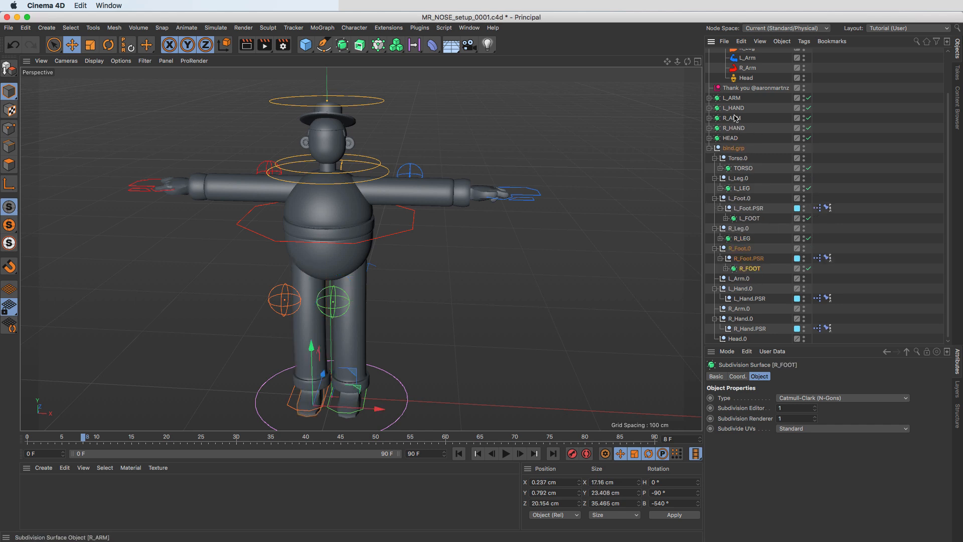
{"action": "left_click_drag", "start_coordinate": [744, 280], "coordinate": [744, 299]}
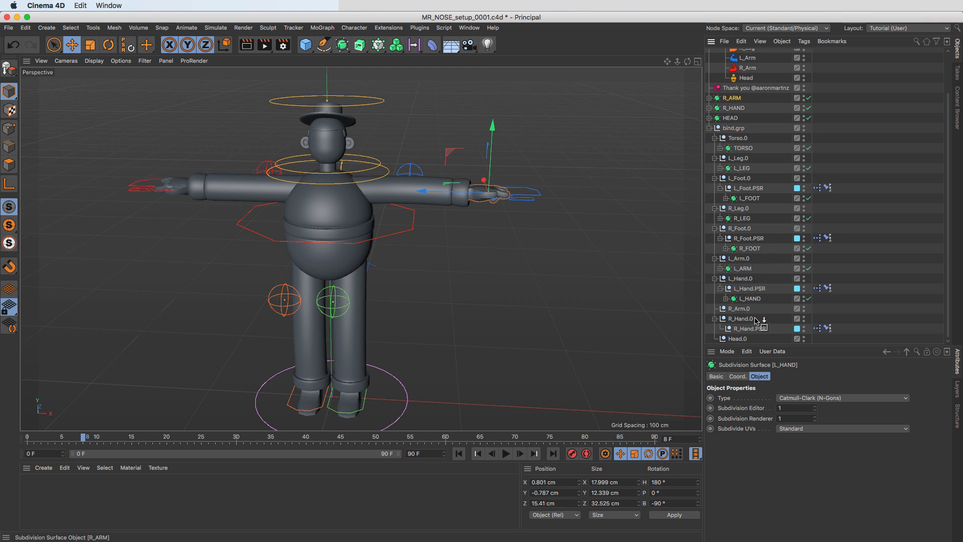
{"action": "left_click_drag", "start_coordinate": [741, 311], "coordinate": [738, 339]}
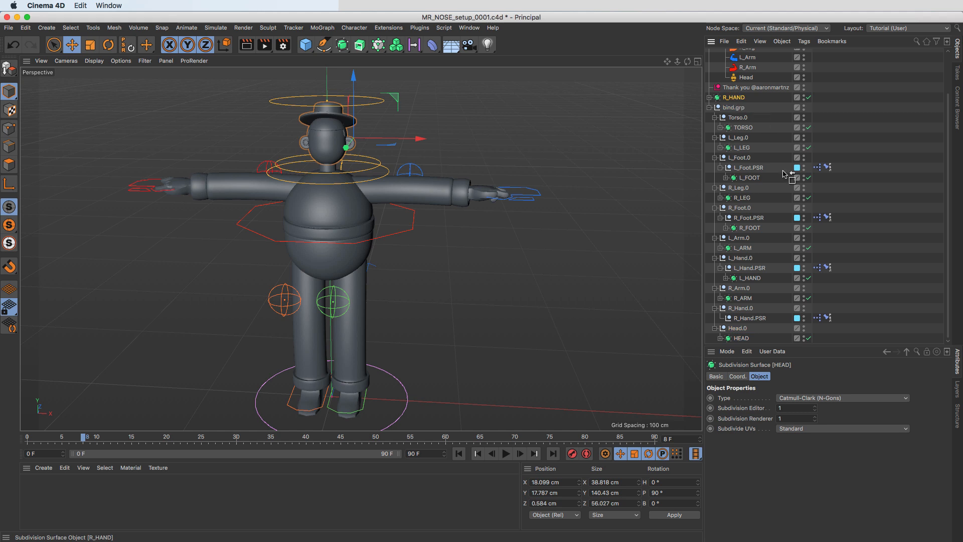
{"action": "left_click_drag", "start_coordinate": [747, 321], "coordinate": [748, 318]}
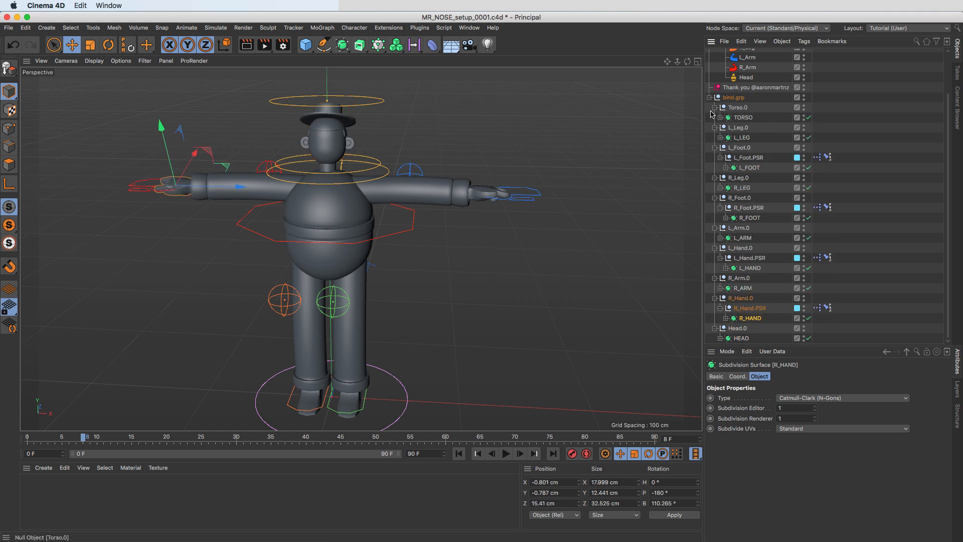
- Try out the left hand and left foot controllers to test the binding, and undo the test poses
{"action": "left_click", "coordinate": [537, 195]}
{"action": "left_click_drag", "start_coordinate": [520, 248], "coordinate": [482, 221], "text": "alt"}
{"action": "left_click", "coordinate": [430, 233]}
{"action": "left_click", "coordinate": [420, 225]}
{"action": "middle_click_drag", "start_coordinate": [425, 254], "coordinate": [462, 216], "text": "alt"}
{"action": "left_click_drag", "start_coordinate": [450, 271], "coordinate": [442, 372], "text": "alt"}
{"action": "left_click", "coordinate": [436, 367]}
{"action": "left_click_drag", "start_coordinate": [506, 343], "coordinate": [479, 193]}
{"action": "key", "text": "r"}
{"action": "key", "text": "super+z"}
{"action": "key", "text": "super+z"}
{"action": "key", "text": "e"}
- Try moving the torso controller to test the body's deformation, and undo the move
{"action": "left_click_drag", "start_coordinate": [394, 301], "coordinate": [371, 249], "text": "alt"}
{"action": "left_click", "coordinate": [456, 262]}
{"action": "left_click_drag", "start_coordinate": [515, 231], "coordinate": [462, 248]}
{"action": "key", "text": "super+z"}
{"action": "left_click_drag", "start_coordinate": [361, 249], "coordinate": [452, 261], "text": "alt"}
{"action": "middle_click_drag", "start_coordinate": [394, 188], "coordinate": [401, 243], "text": "alt"}
{"action": "left_click_drag", "start_coordinate": [402, 243], "coordinate": [361, 188], "text": "alt"}
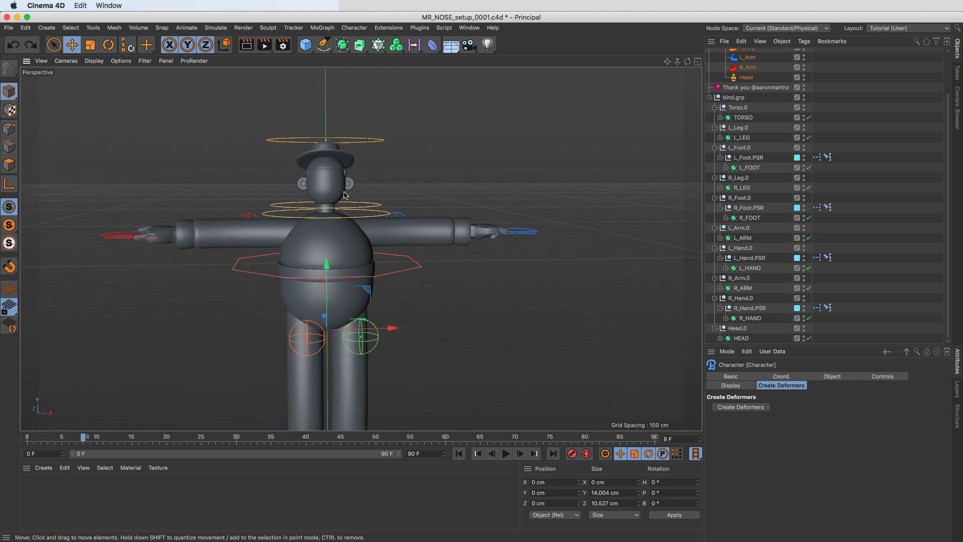
- Try rotating the neck controller to test the head's movement, and undo the rotation
{"action": "right_click_drag", "start_coordinate": [361, 189], "coordinate": [389, 190], "text": "alt"}
{"action": "left_click", "coordinate": [371, 210]}
{"action": "key", "text": "r"}
{"action": "left_click_drag", "start_coordinate": [464, 204], "coordinate": [431, 122]}
{"action": "key", "text": "super+z"}
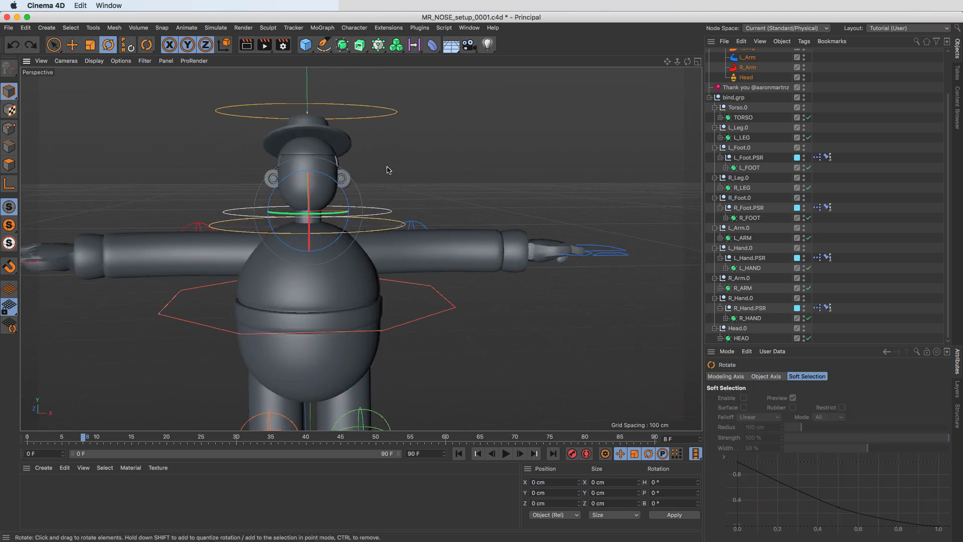
{"action": "key", "text": "e"}
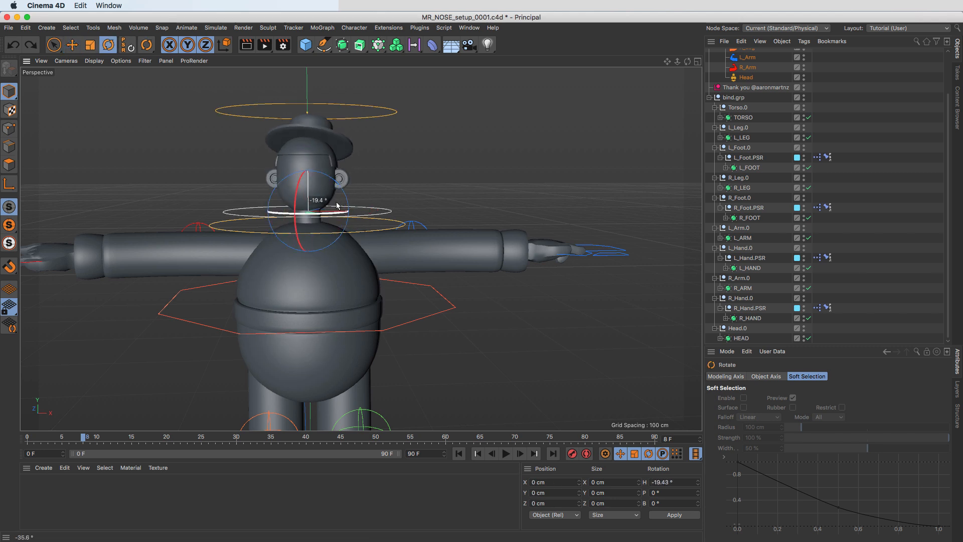
- Collapse bind.grp and add a walk cycle to the Character object
{"action": "left_click_drag", "start_coordinate": [311, 236], "coordinate": [280, 292], "text": "alt"}
{"action": "left_click_drag", "start_coordinate": [341, 249], "coordinate": [371, 243], "text": "alt"}
{"action": "left_click", "coordinate": [709, 97]}
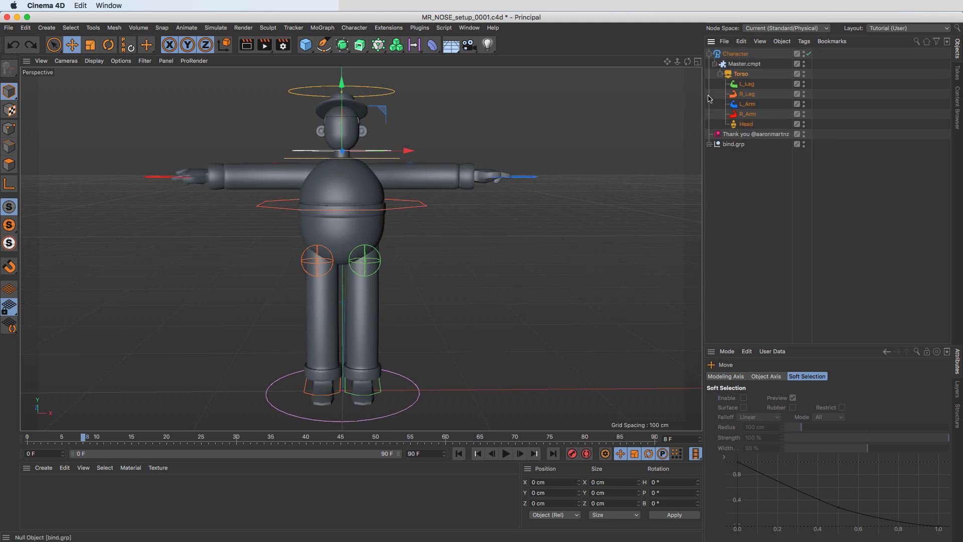
{"action": "left_click", "coordinate": [733, 53]}
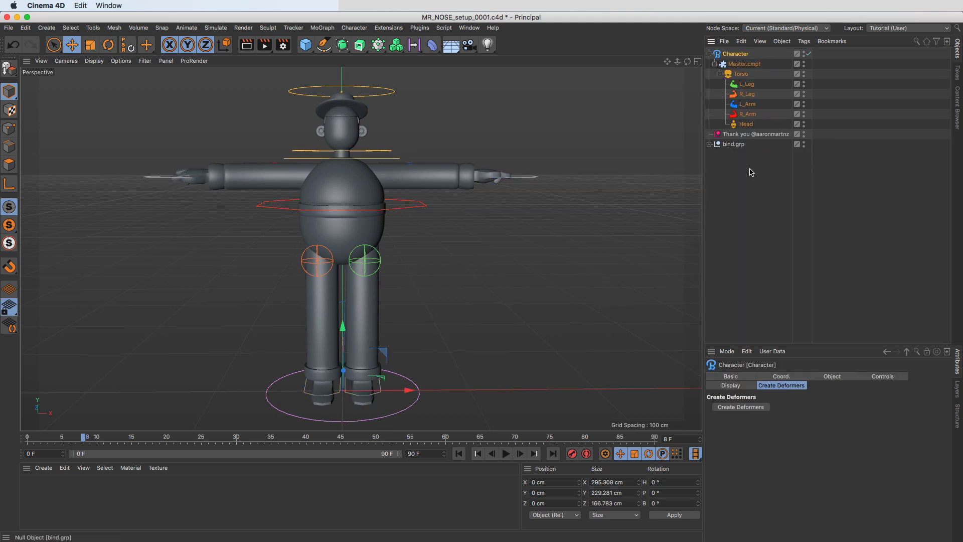
{"action": "left_click", "coordinate": [855, 380]}
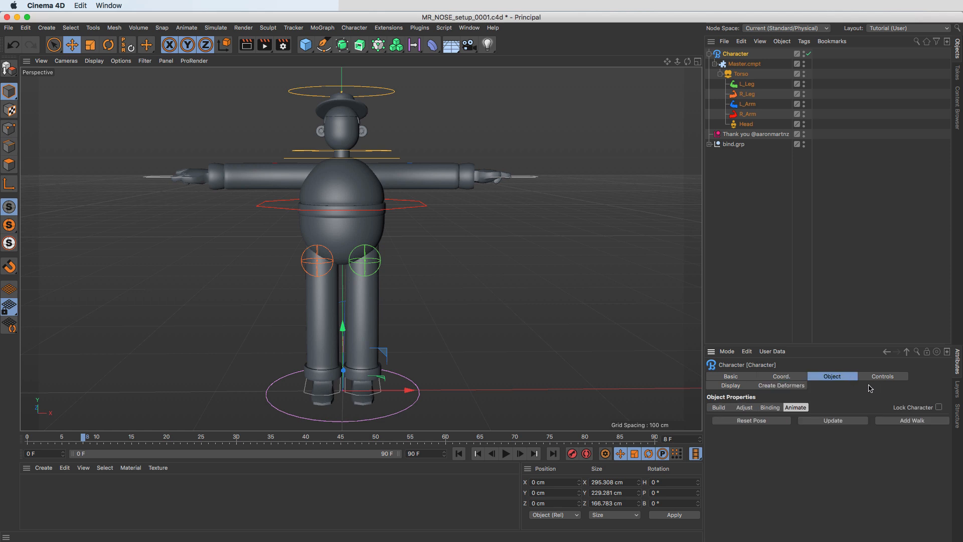
{"action": "left_click", "coordinate": [914, 424]}
{"action": "left_click_drag", "start_coordinate": [437, 307], "coordinate": [365, 293], "text": "alt"}
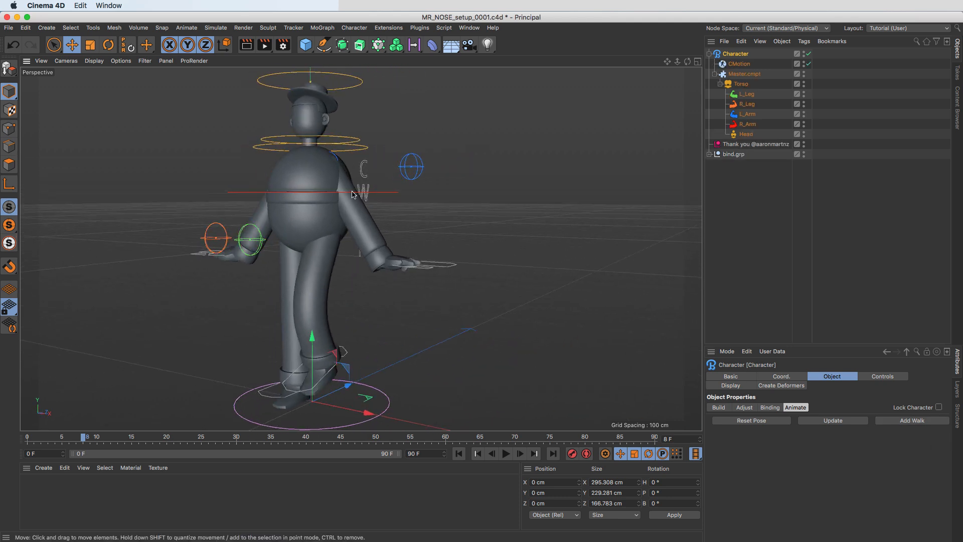
{"action": "left_click_drag", "start_coordinate": [321, 271], "coordinate": [327, 300], "text": "alt"}
- Play the animation from the first frame and examine the walk cycle from several angles
{"action": "left_click", "coordinate": [459, 454]}
{"action": "left_click", "coordinate": [507, 455]}
{"action": "left_click", "coordinate": [506, 455]}
{"action": "left_click_drag", "start_coordinate": [417, 351], "coordinate": [505, 316], "text": "alt"}
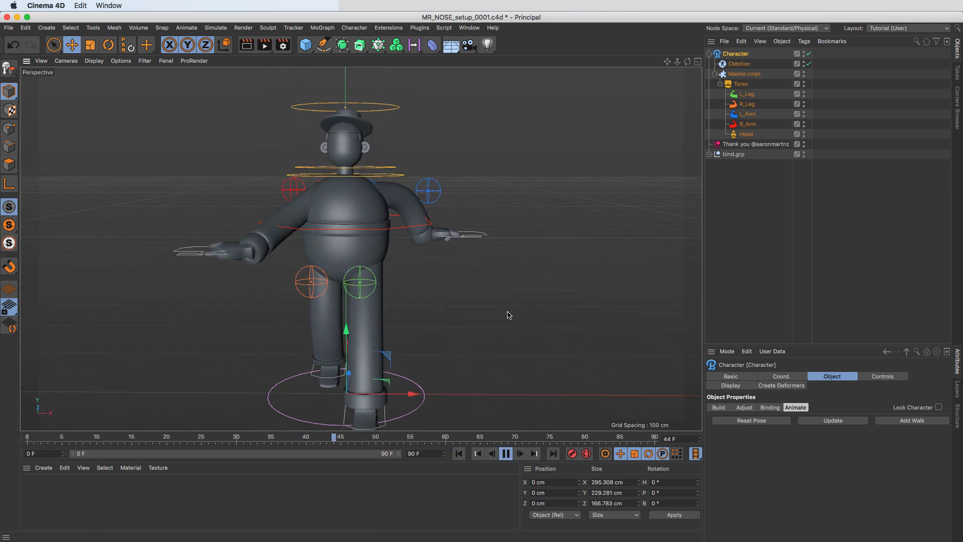
{"action": "left_click_drag", "start_coordinate": [360, 249], "coordinate": [420, 297], "text": "alt"}
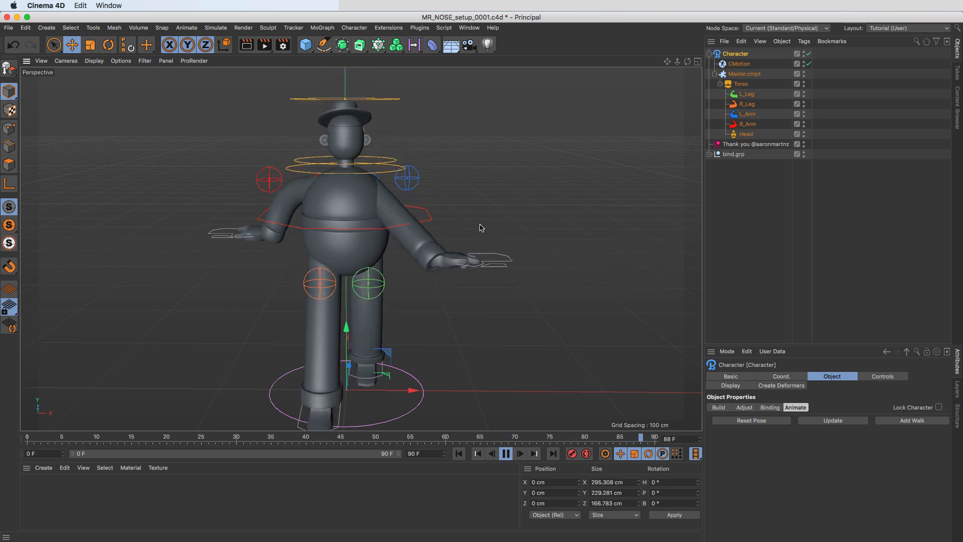
- Set Align Hand to Arm to 100% for both the L_Arm and R_Arm components
{"action": "left_click", "coordinate": [748, 115]}
{"action": "left_click", "coordinate": [883, 377]}
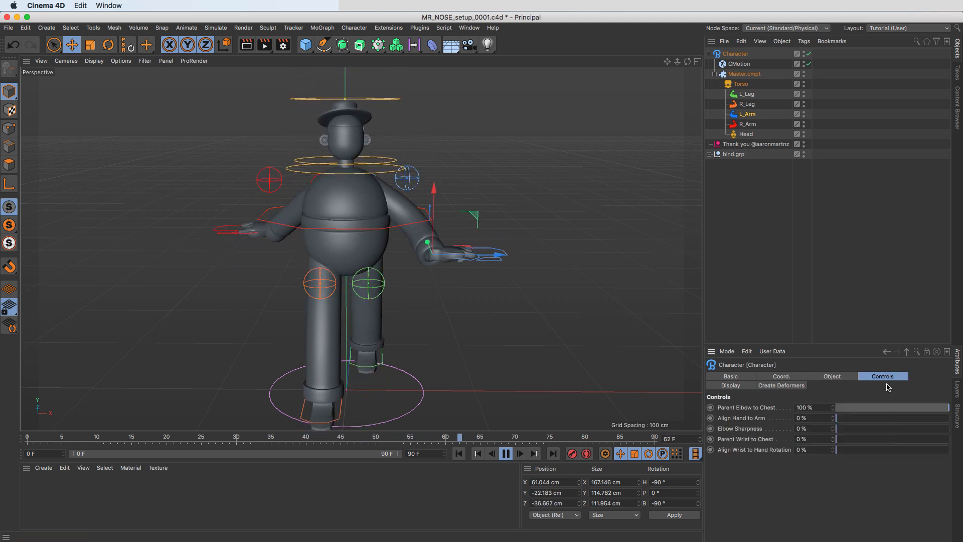
{"action": "left_click_drag", "start_coordinate": [852, 421], "coordinate": [950, 420]}
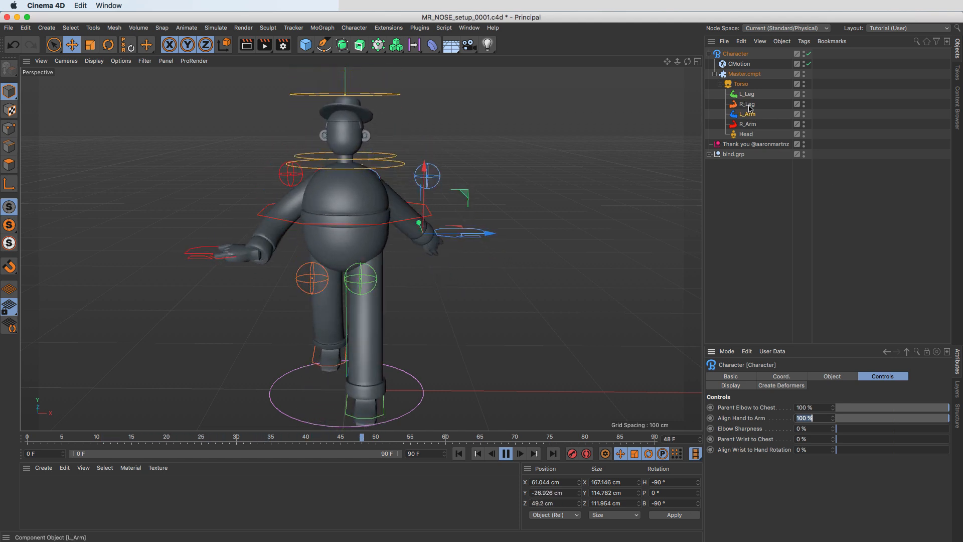
{"action": "left_click", "coordinate": [752, 125]}
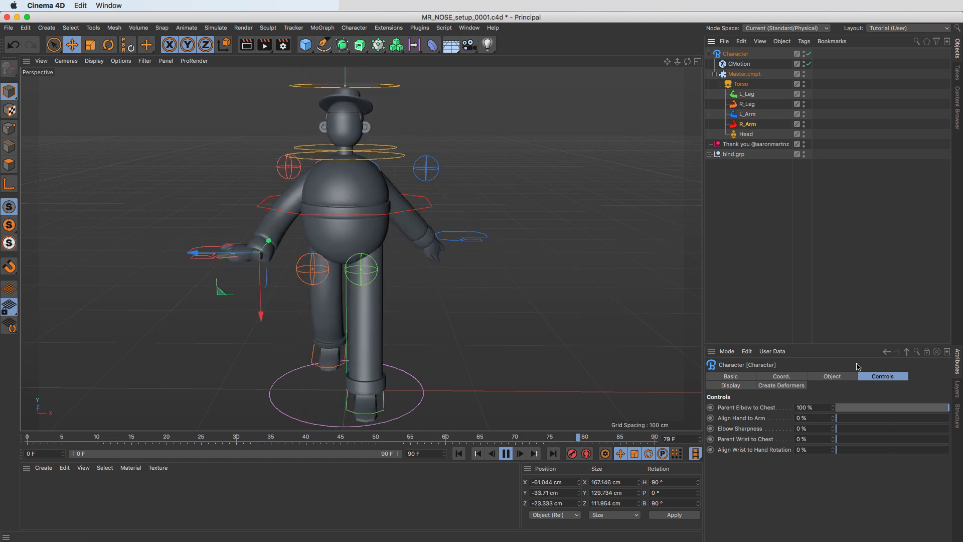
{"action": "left_click_drag", "start_coordinate": [852, 420], "coordinate": [949, 420]}
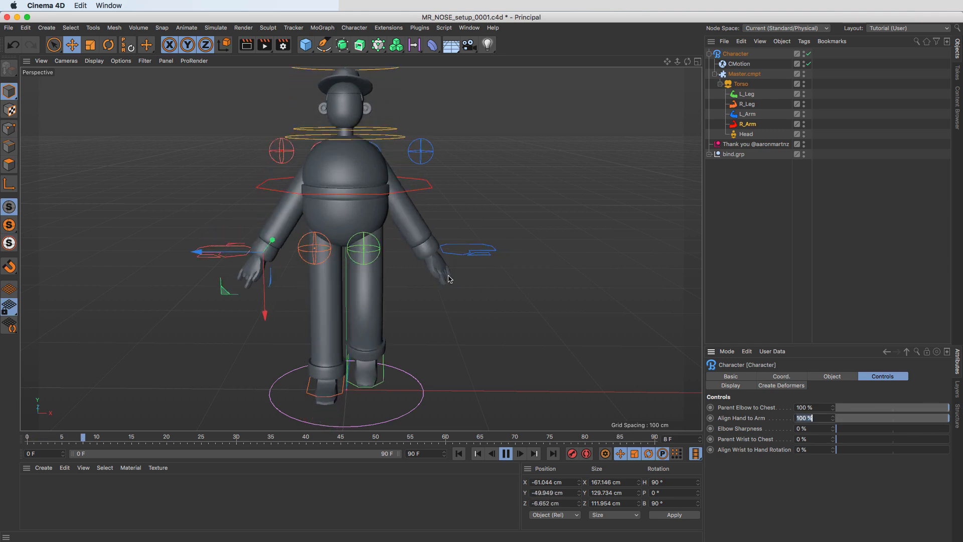
{"action": "left_click_drag", "start_coordinate": [351, 278], "coordinate": [231, 269]}
{"action": "left_click_drag", "start_coordinate": [851, 420], "coordinate": [954, 424]}
{"action": "left_click", "coordinate": [905, 496]}
- Pause playback and move the left and right elbow controllers farther out from the body
{"action": "left_click_drag", "start_coordinate": [384, 316], "coordinate": [433, 310], "text": "alt"}
{"action": "key", "text": "F8"}
{"action": "left_click_drag", "start_coordinate": [427, 166], "coordinate": [536, 159]}
{"action": "left_click", "coordinate": [268, 165]}
{"action": "left_click_drag", "start_coordinate": [416, 123], "coordinate": [392, 157]}
{"action": "left_click_drag", "start_coordinate": [285, 246], "coordinate": [456, 230], "text": "alt"}
{"action": "left_click_drag", "start_coordinate": [355, 263], "coordinate": [207, 291], "text": "alt"}
- Reposition the left and right knee controllers farther apart and replay the walk to check the legs
{"action": "left_click_drag", "start_coordinate": [293, 295], "coordinate": [401, 284], "text": "alt"}
{"action": "left_click", "coordinate": [322, 230]}
{"action": "left_click_drag", "start_coordinate": [361, 248], "coordinate": [315, 271], "text": "alt"}
{"action": "left_click_drag", "start_coordinate": [360, 282], "coordinate": [378, 286]}
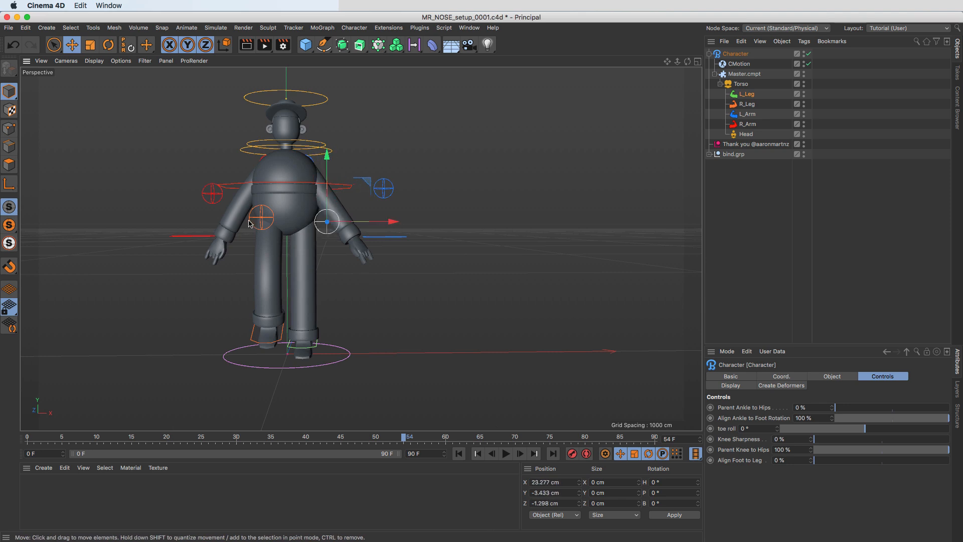
{"action": "left_click_drag", "start_coordinate": [228, 280], "coordinate": [158, 321]}
{"action": "left_click", "coordinate": [506, 453]}
{"action": "left_click_drag", "start_coordinate": [335, 309], "coordinate": [431, 287], "text": "alt"}
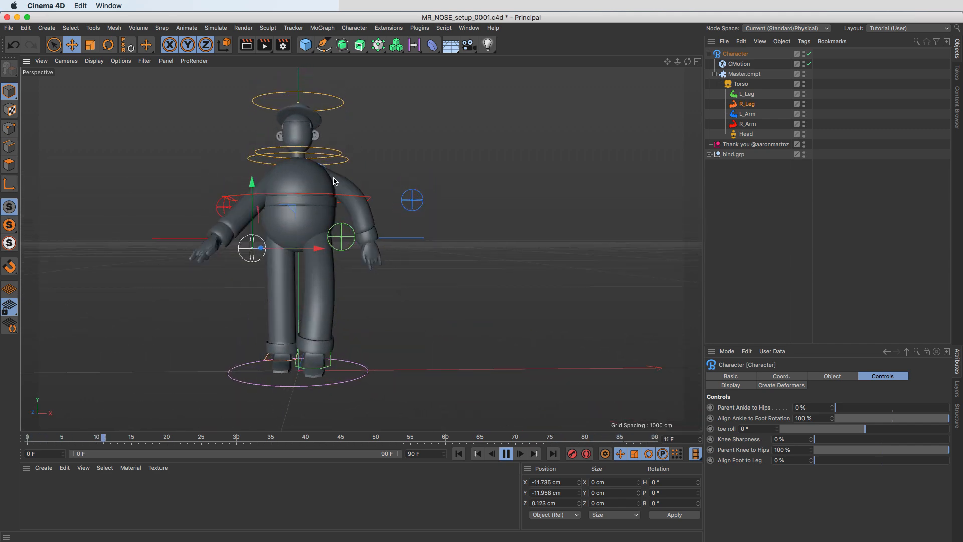
{"action": "right_click_drag", "start_coordinate": [338, 178], "coordinate": [360, 183], "text": "alt"}
{"action": "left_click_drag", "start_coordinate": [324, 230], "coordinate": [360, 131], "text": "alt"}
- Try moving the left shoulder controller on the paused walk, and undo the move
{"action": "key", "text": "F8"}
{"action": "right_click_drag", "start_coordinate": [336, 131], "coordinate": [380, 120], "text": "alt"}
{"action": "left_click", "coordinate": [317, 127]}
{"action": "mouse_move", "coordinate": [337, 126]}
{"action": "left_mouse_down"}
{"action": "mouse_move", "coordinate": [362, 119]}
{"action": "mouse_move", "coordinate": [335, 126]}
{"action": "left_mouse_up"}
{"action": "key", "text": "super+z"}
{"action": "right_click_drag", "start_coordinate": [294, 264], "coordinate": [265, 273], "text": "alt"}
{"action": "mouse_move", "coordinate": [265, 274]}
{"action": "left_mouse_down", "text": "alt"}
{"action": "mouse_move", "coordinate": [262, 284]}
{"action": "mouse_move", "coordinate": [267, 257]}
{"action": "left_mouse_up", "text": "alt"}
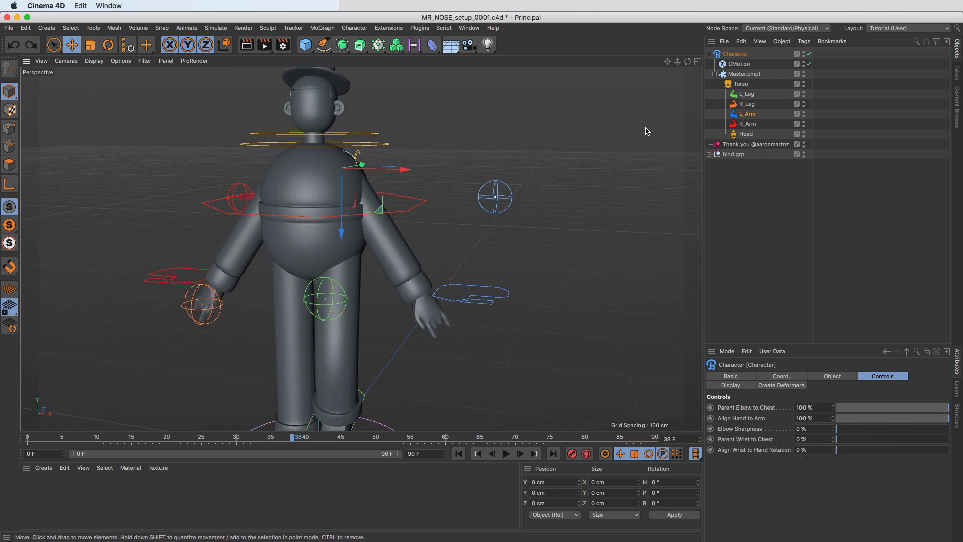
- Show the CMotion object's properties, enlarge its objects list and compare the listed body parts with the playing walk
{"action": "left_click", "coordinate": [739, 64]}
{"action": "scroll", "coordinate": [457, 402], "scroll_direction": "down", "scroll_amount": 3}
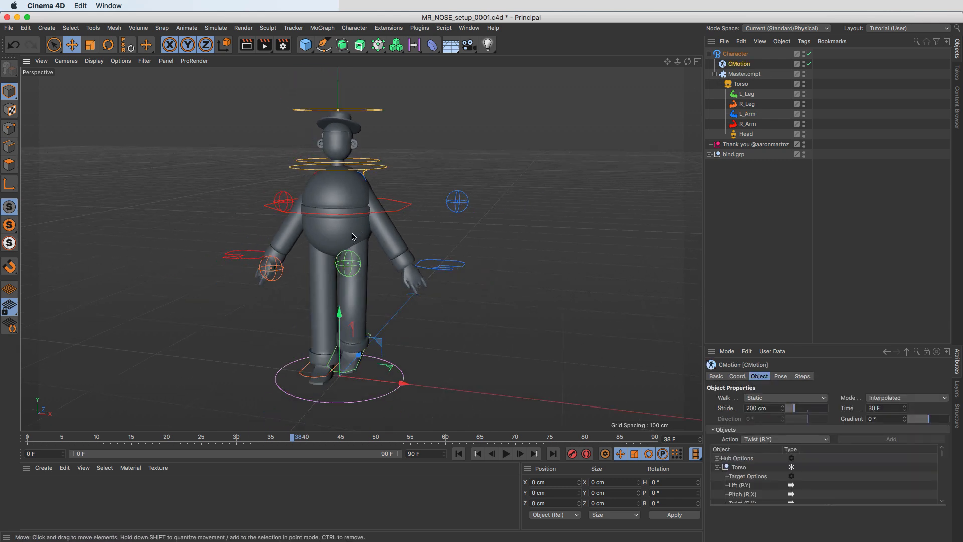
{"action": "left_click", "coordinate": [506, 453]}
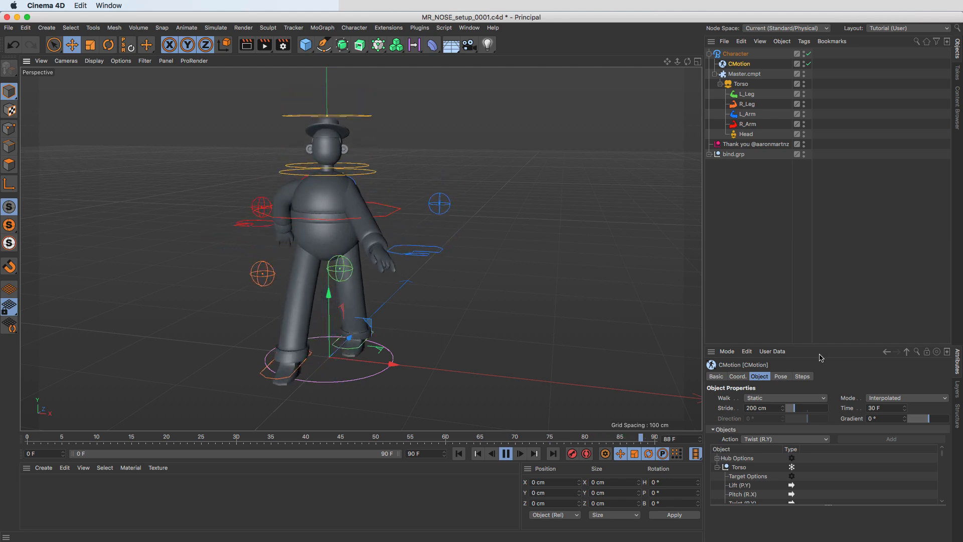
{"action": "left_click_drag", "start_coordinate": [820, 344], "coordinate": [822, 211]}
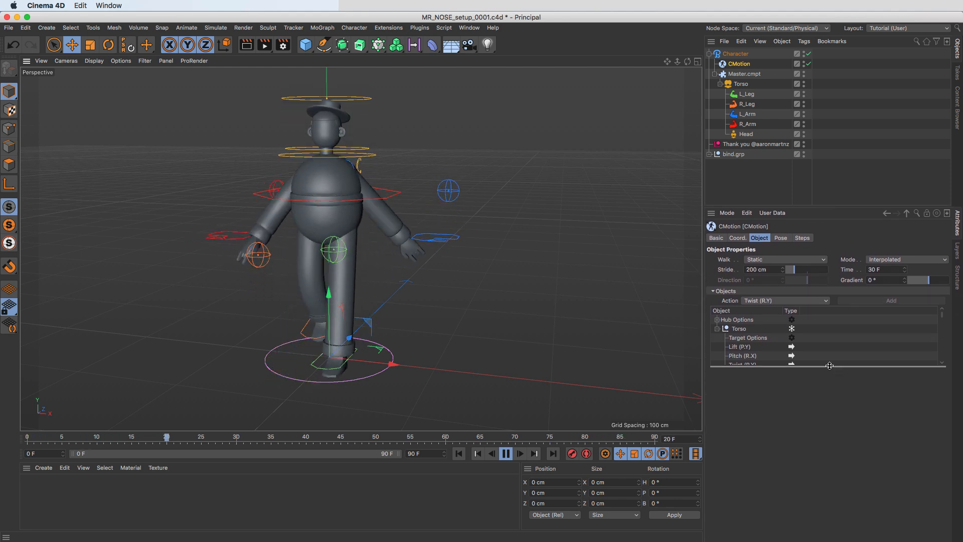
{"action": "left_click_drag", "start_coordinate": [830, 368], "coordinate": [831, 497]}
{"action": "scroll", "coordinate": [928, 434], "scroll_direction": "down", "scroll_amount": 5}
{"action": "scroll", "coordinate": [936, 351], "scroll_direction": "up", "scroll_amount": 8}
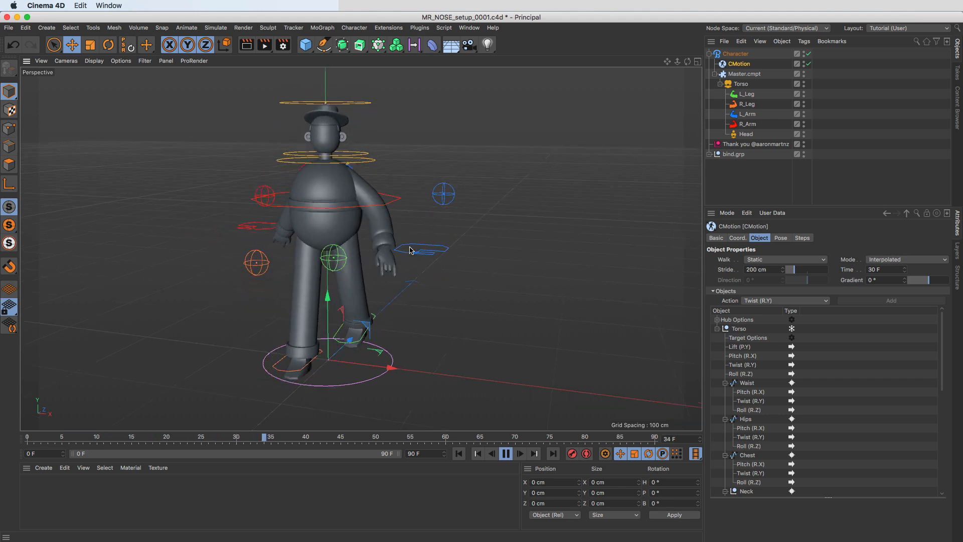
{"action": "key", "text": "F8"}
{"action": "key", "text": "F8"}
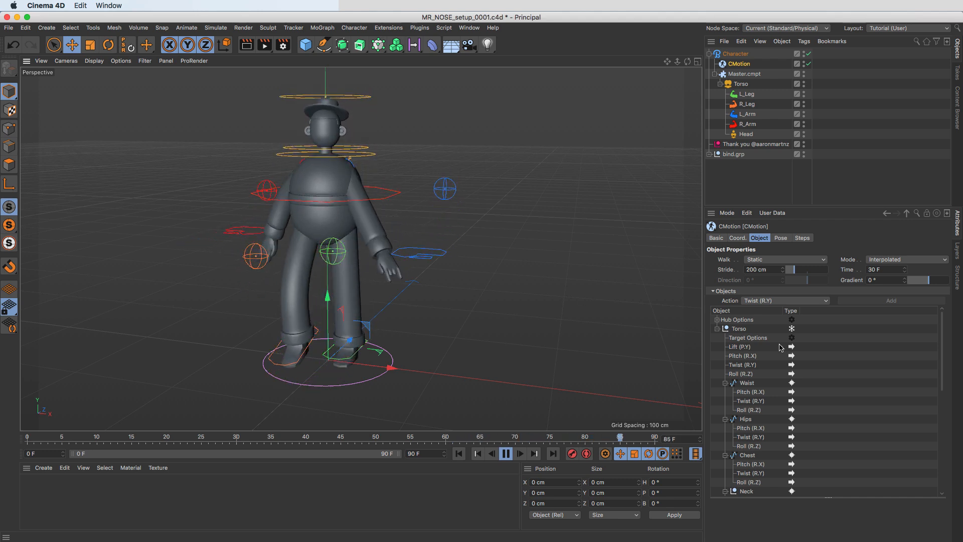
{"action": "key", "text": "F8"}
- Try exaggerated Lift (P.Y) values on CMotion's Torso during playback, and set the lift to 7 cm
{"action": "left_click", "coordinate": [737, 330]}
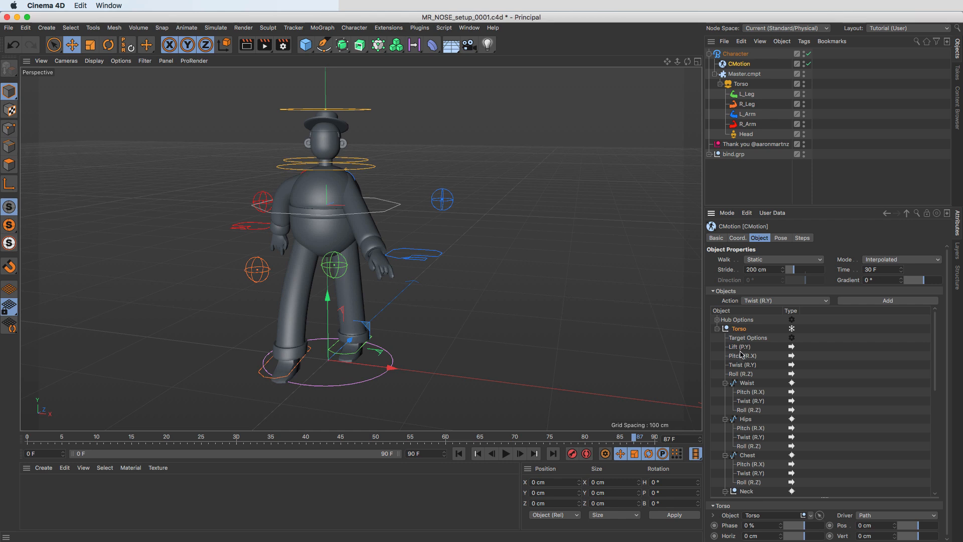
{"action": "left_click", "coordinate": [741, 348]}
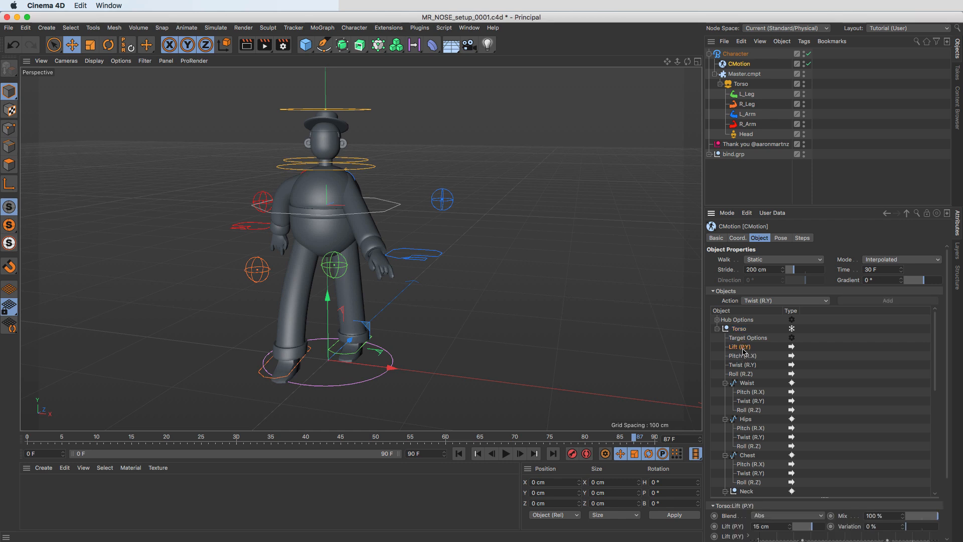
{"action": "scroll", "coordinate": [950, 371], "scroll_direction": "down", "scroll_amount": 5}
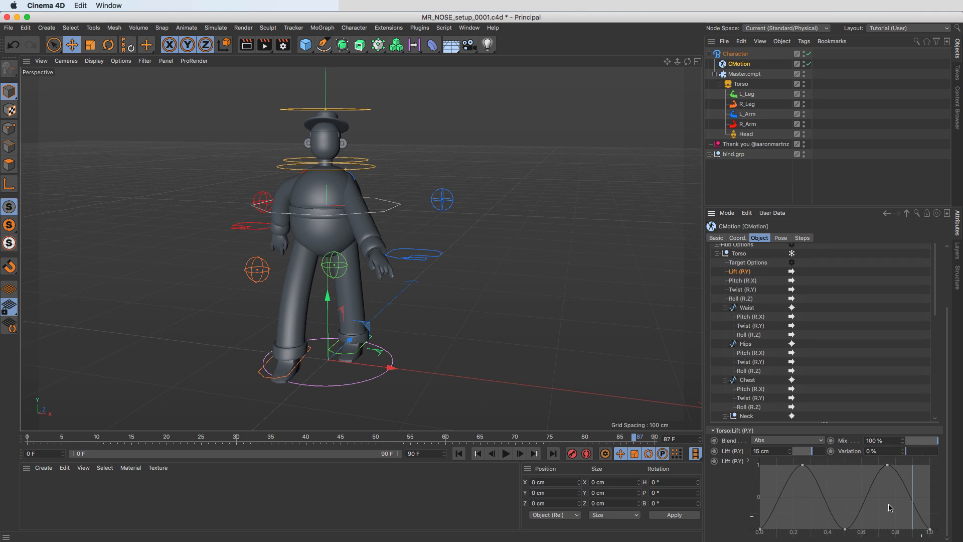
{"action": "left_click", "coordinate": [505, 453]}
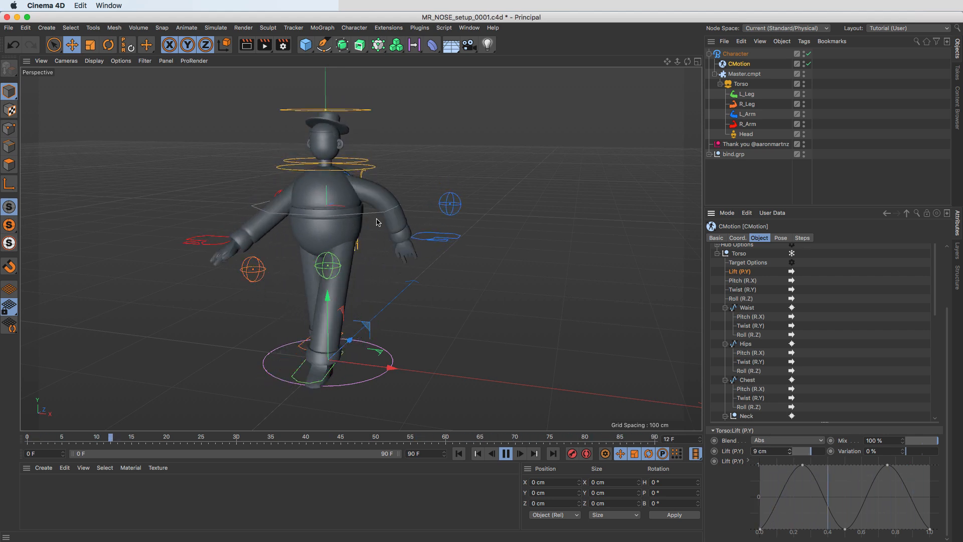
{"action": "left_click_drag", "start_coordinate": [815, 453], "coordinate": [820, 454]}
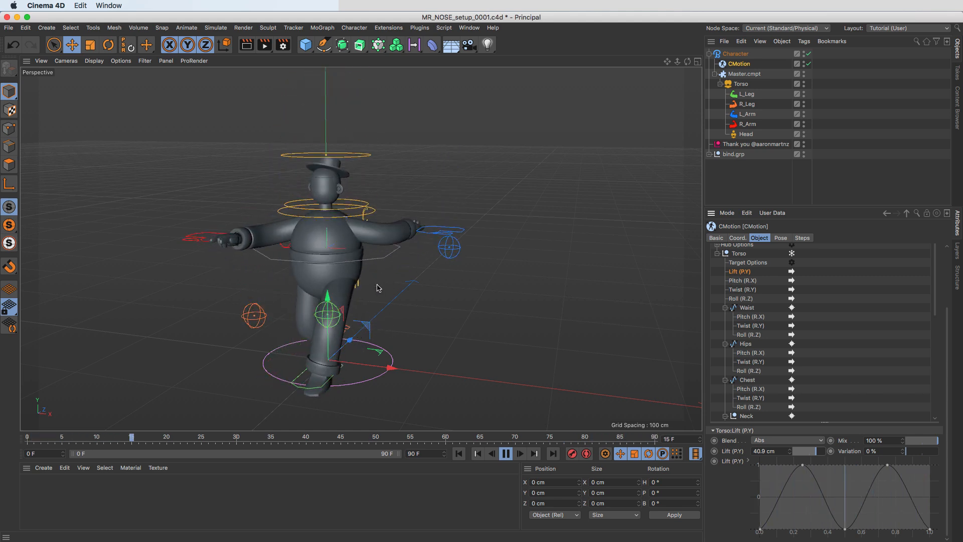
{"action": "left_click_drag", "start_coordinate": [814, 453], "coordinate": [810, 453]}
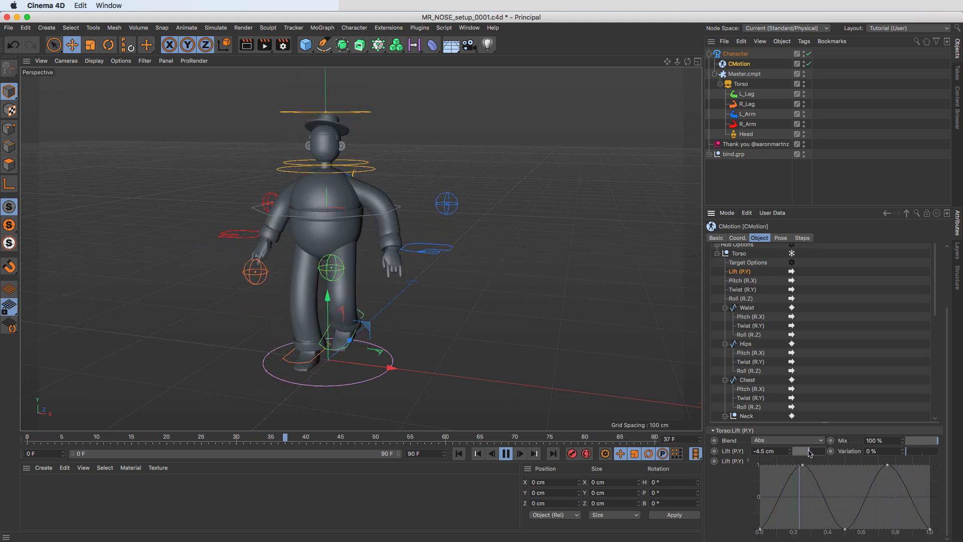
{"action": "double_click", "coordinate": [766, 451]}
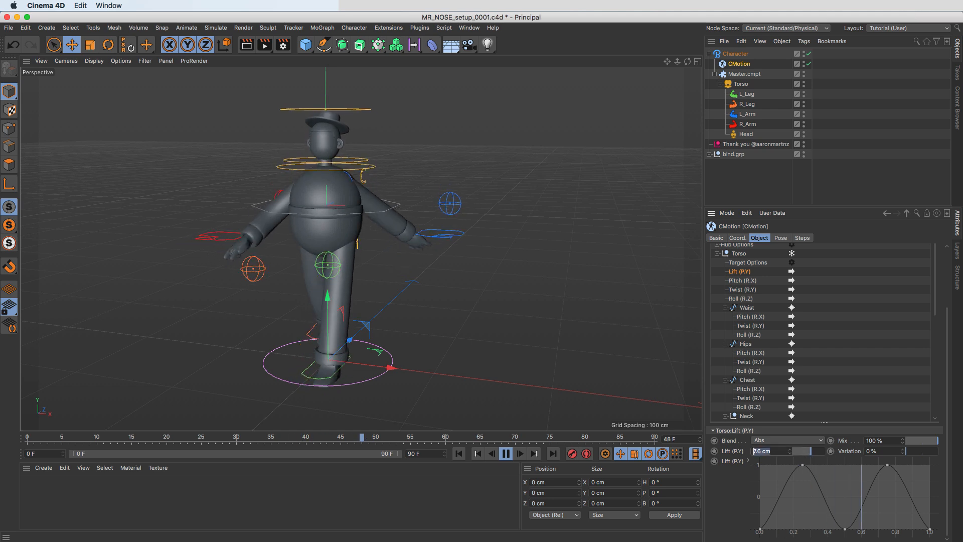
{"action": "type", "text": "7"}
{"action": "key", "text": "Return"}
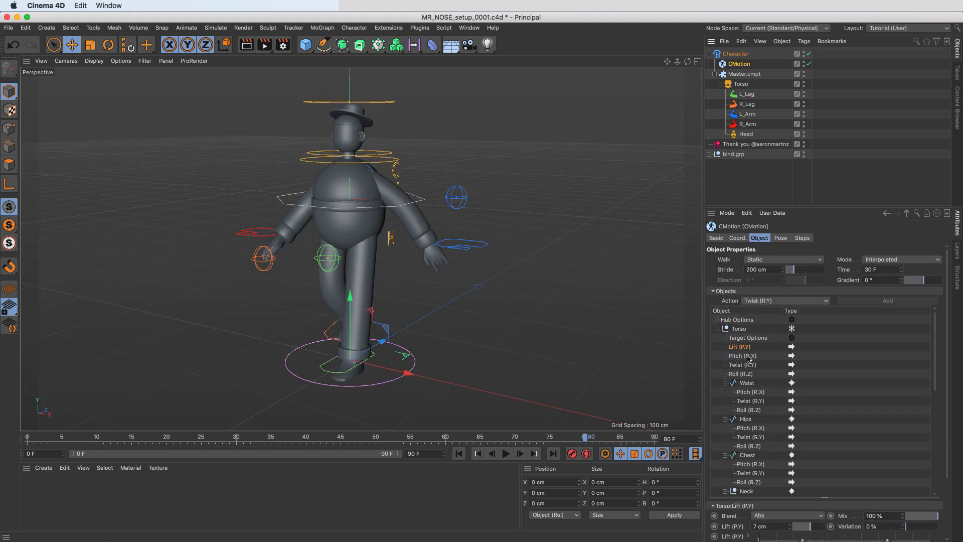
- Set the Torso's Pitch (R.X) to 38.87° and add a raised point in the middle of its curve
{"action": "left_click", "coordinate": [748, 356]}
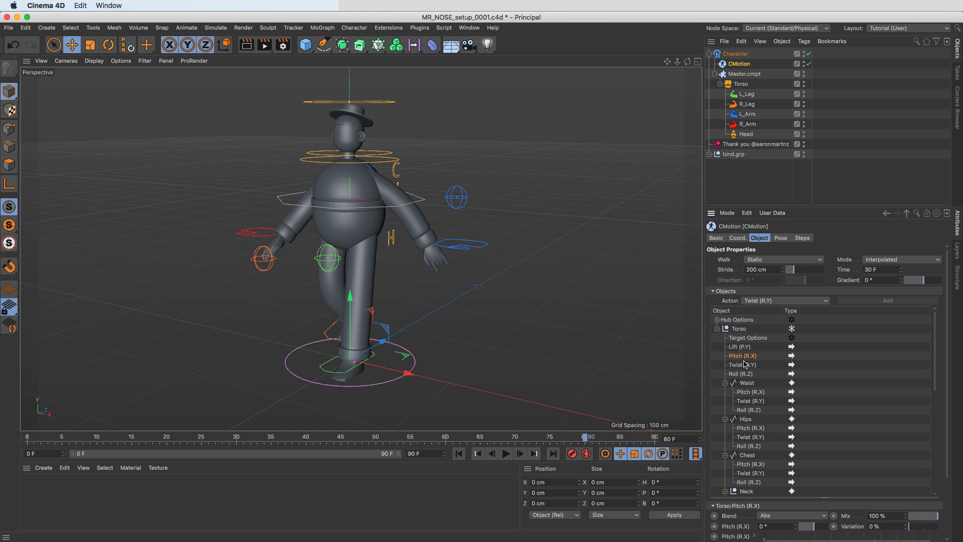
{"action": "scroll", "coordinate": [938, 378], "scroll_direction": "down", "scroll_amount": 3}
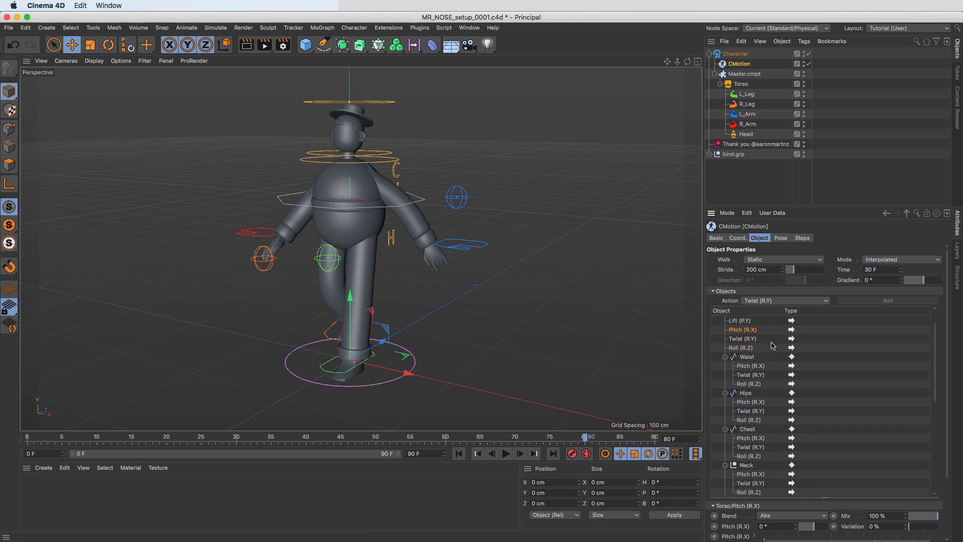
{"action": "left_click", "coordinate": [506, 453]}
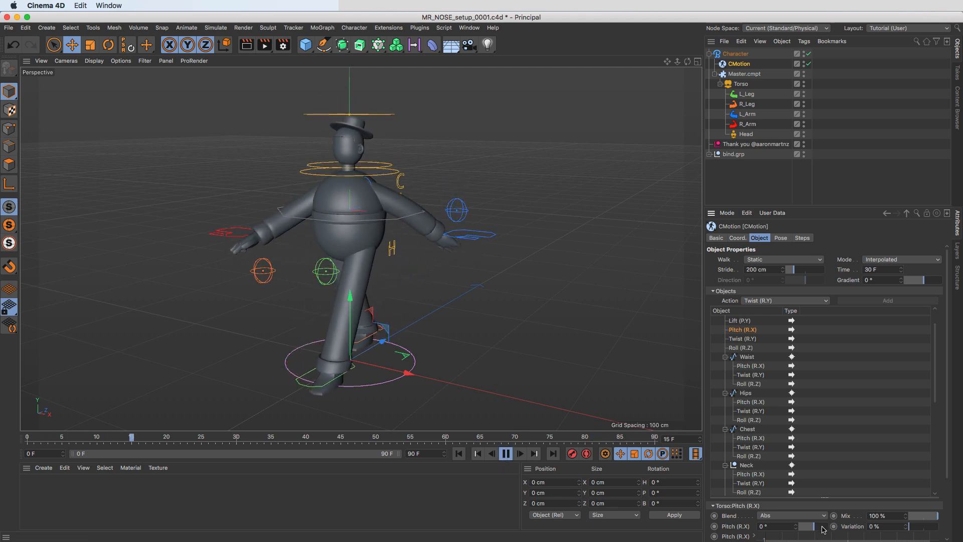
{"action": "scroll", "coordinate": [848, 496], "scroll_direction": "down", "scroll_amount": 5}
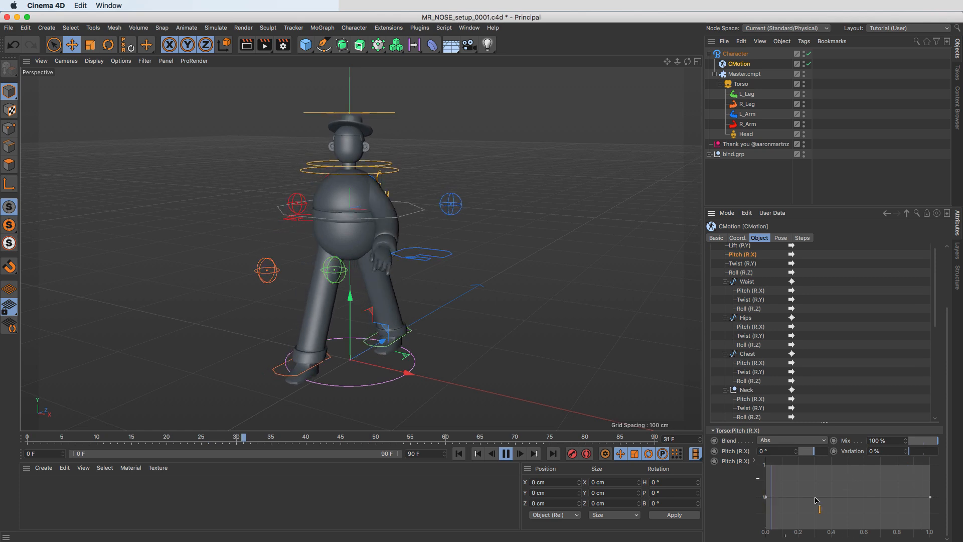
{"action": "left_click_drag", "start_coordinate": [815, 455], "coordinate": [755, 452]}
{"action": "type", "text": "06"}
{"action": "key", "text": "Return"}
{"action": "left_click", "coordinate": [842, 493], "text": "ctrl"}
{"action": "left_click_drag", "start_coordinate": [842, 494], "coordinate": [822, 460]}
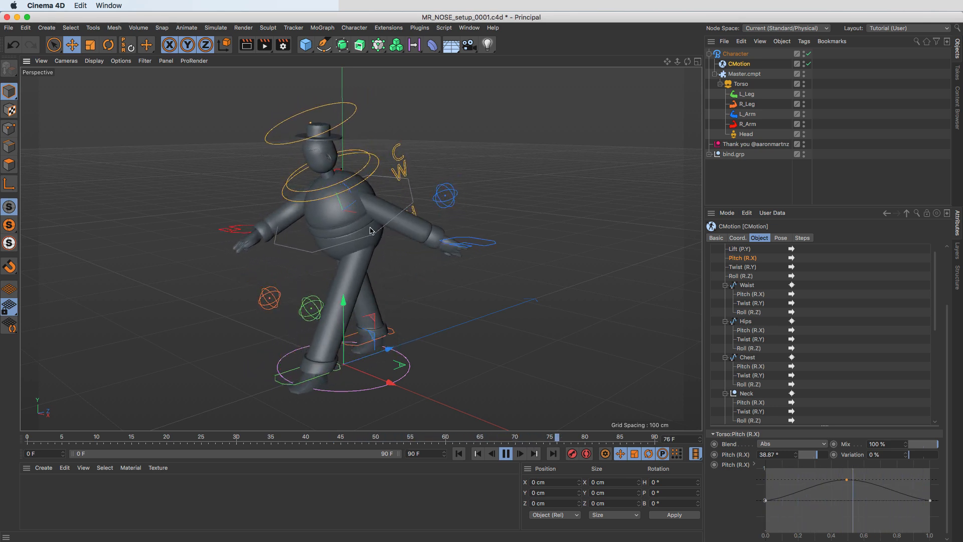
- Lower the start and end points of the Torso's Pitch (R.X) curve to equal negative heights
{"action": "left_click_drag", "start_coordinate": [930, 502], "coordinate": [931, 521]}
{"action": "left_click_drag", "start_coordinate": [765, 500], "coordinate": [762, 519]}
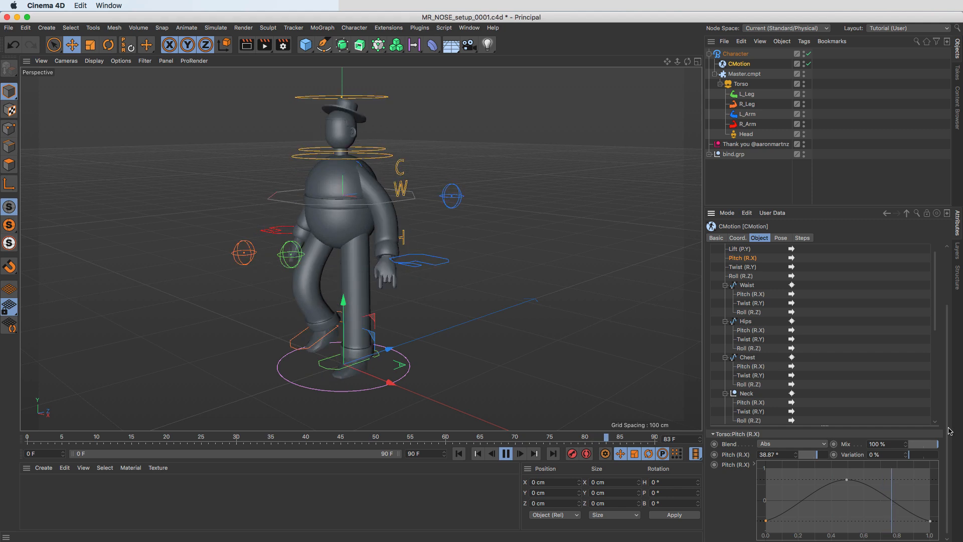
{"action": "left_click_drag", "start_coordinate": [947, 425], "coordinate": [948, 433]}
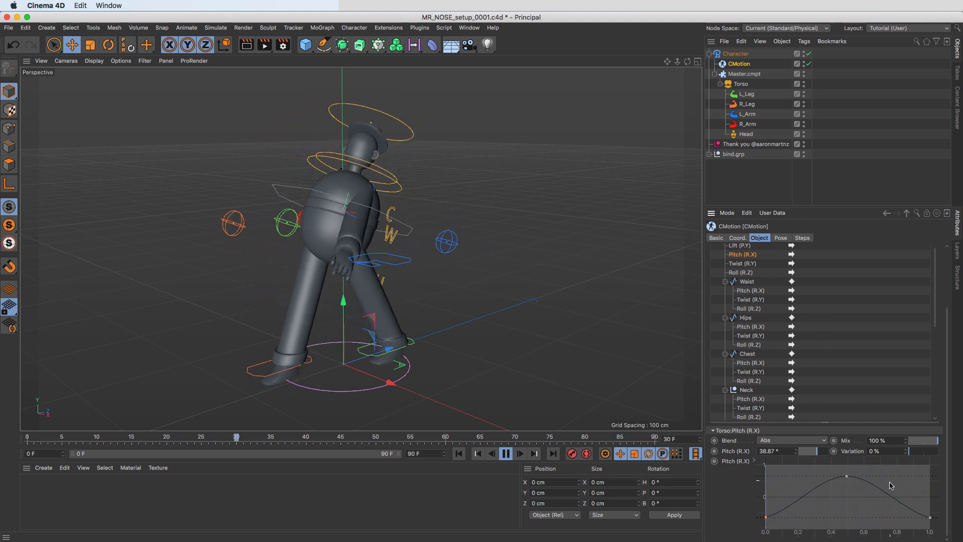
- Set the Torso's Pitch (R.X) to 5°
{"action": "left_click", "coordinate": [813, 452]}
{"action": "left_click_drag", "start_coordinate": [789, 453], "coordinate": [639, 468]}
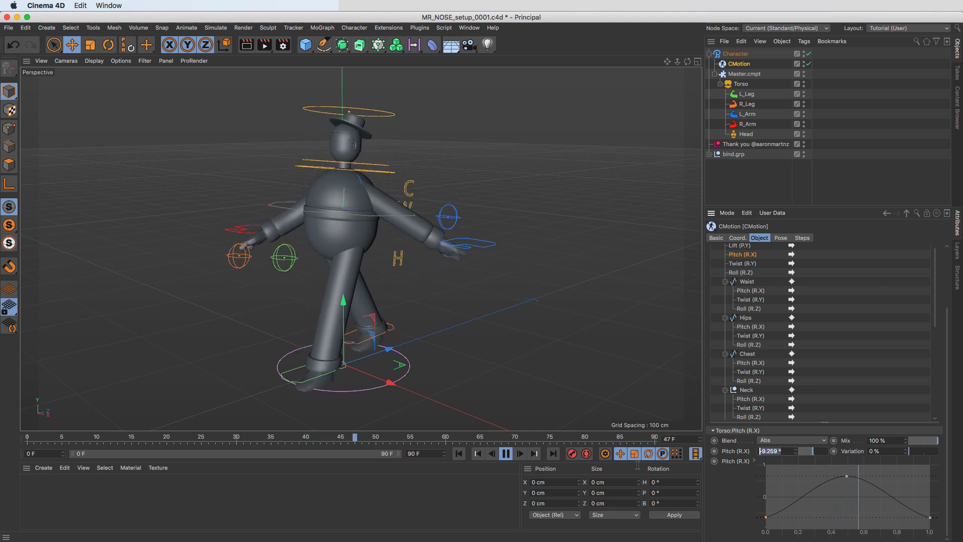
{"action": "type", "text": "5"}
{"action": "key", "text": "Return"}
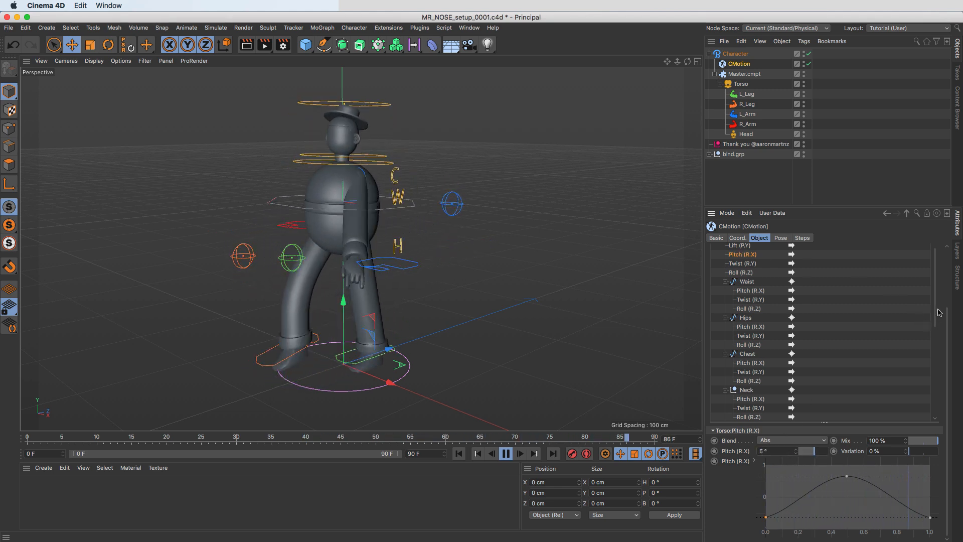
{"action": "scroll", "coordinate": [825, 290], "scroll_direction": "up", "scroll_amount": 1}
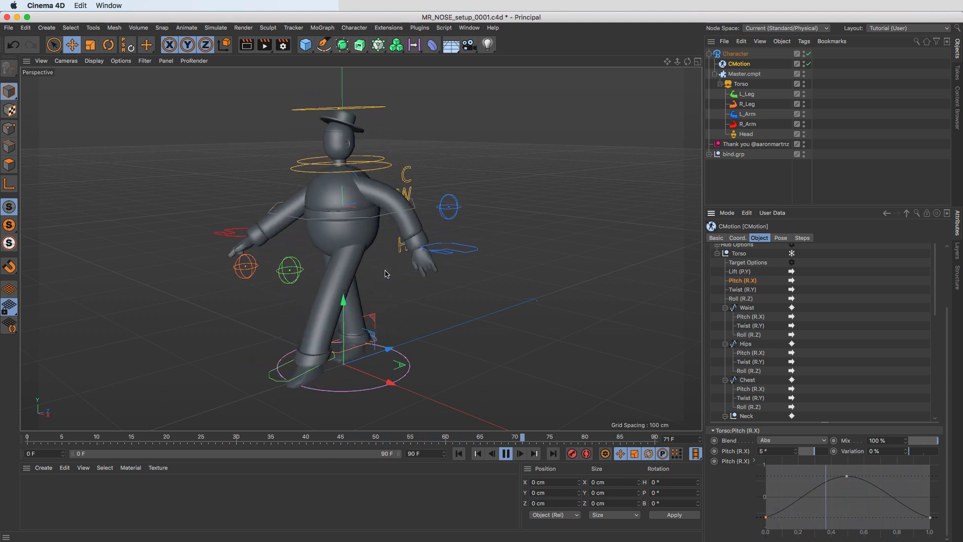
- Try a Lift (P.Y) of 53 cm on CMotion's L_Wrist during playback
{"action": "left_click_drag", "start_coordinate": [936, 292], "coordinate": [937, 383]}
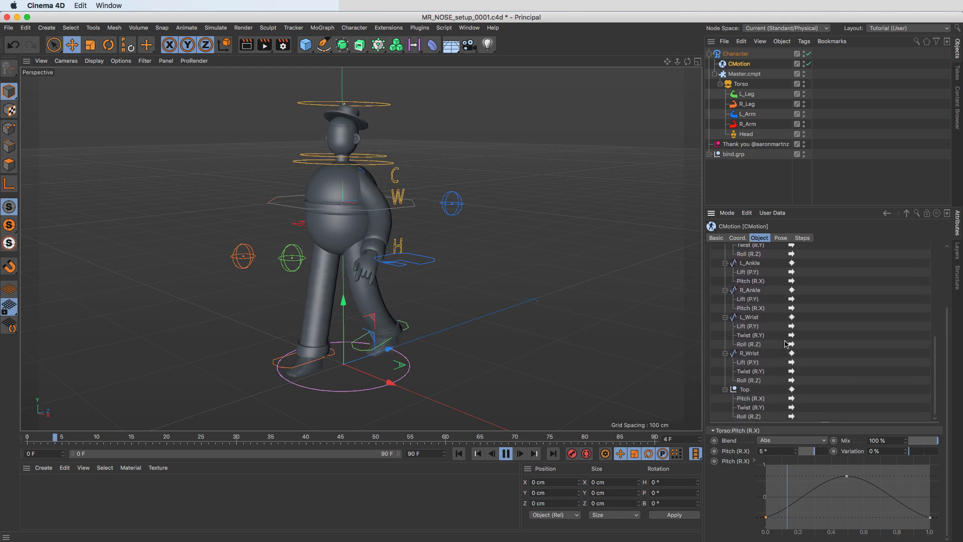
{"action": "left_click", "coordinate": [750, 291]}
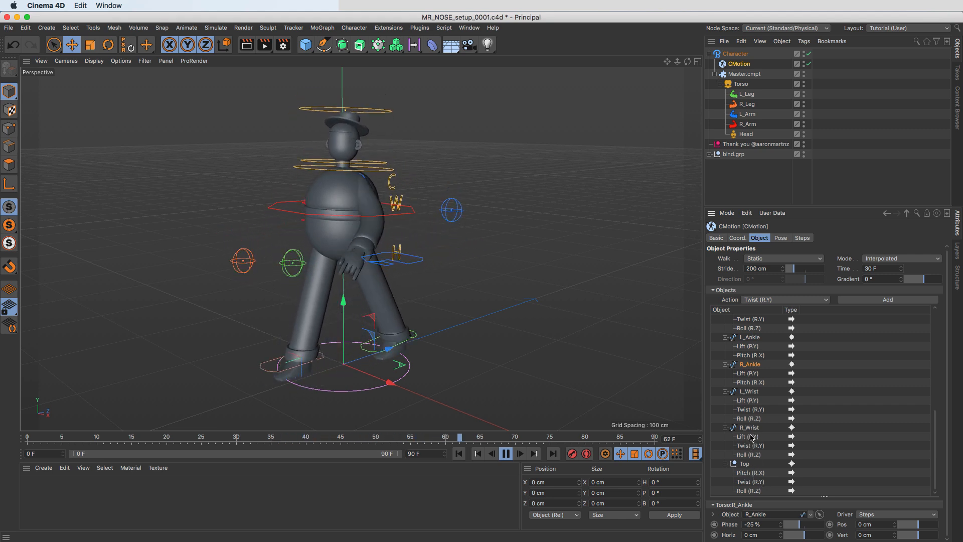
{"action": "left_click", "coordinate": [747, 392]}
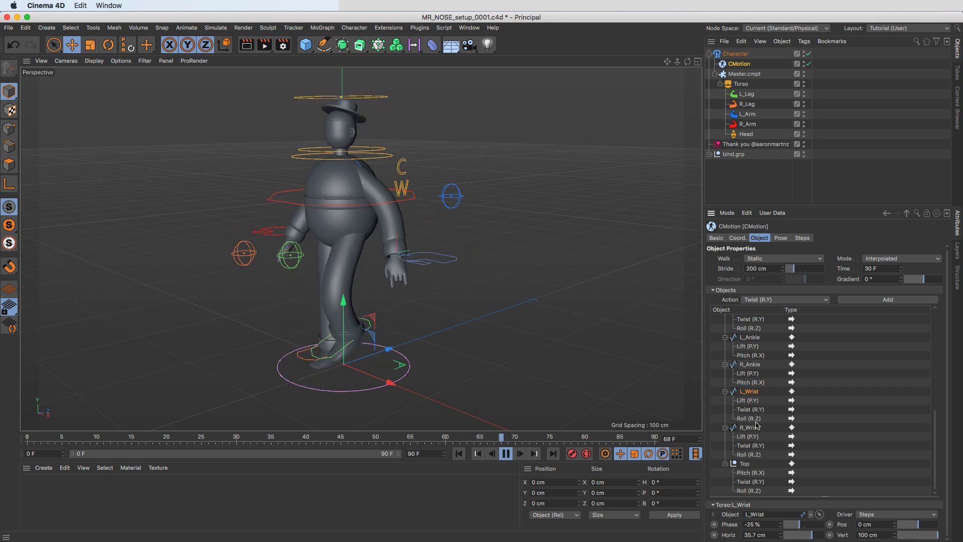
{"action": "left_click", "coordinate": [750, 401]}
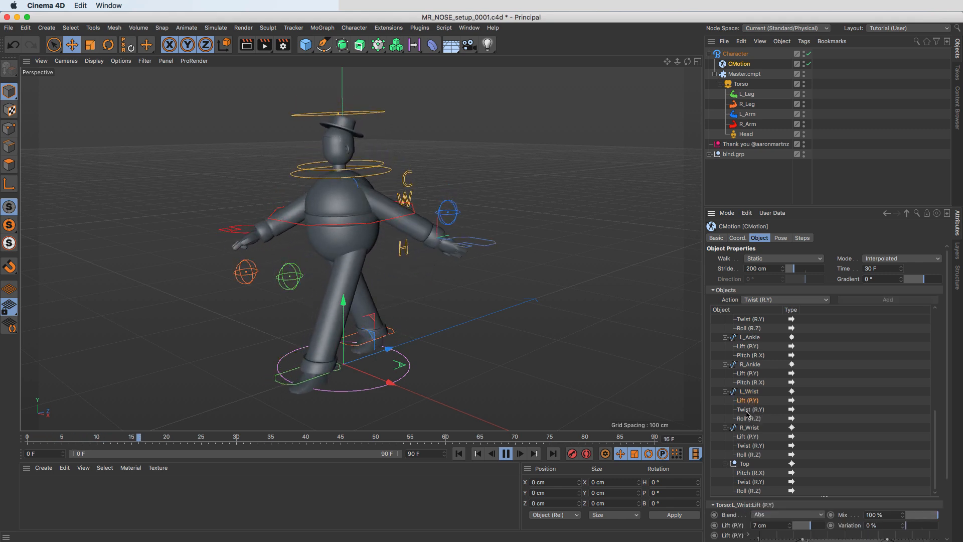
{"action": "scroll", "coordinate": [950, 369], "scroll_direction": "down", "scroll_amount": 5}
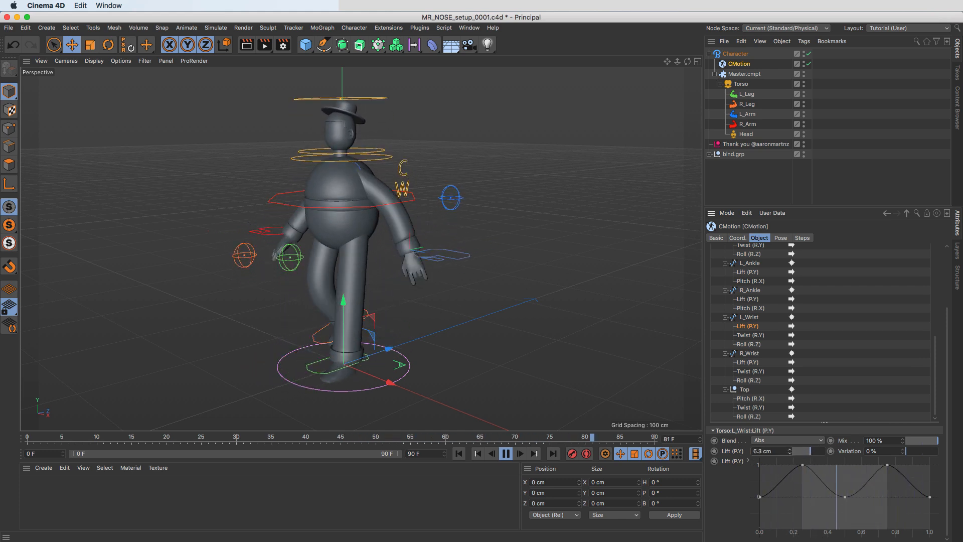
{"action": "left_click_drag", "start_coordinate": [811, 451], "coordinate": [819, 451]}
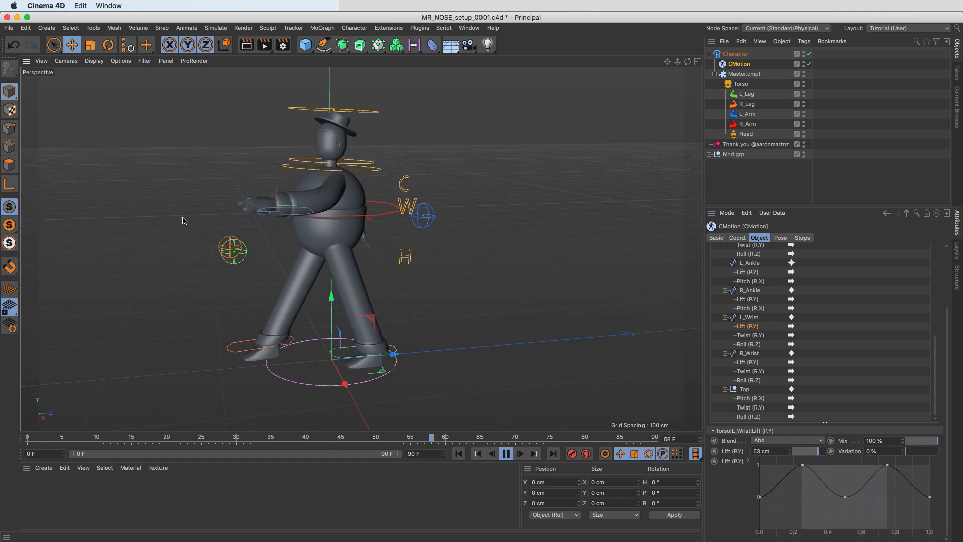
- Set the Lift (P.Y) of both R_Wrist and L_Wrist to 5 cm
{"action": "left_click", "coordinate": [752, 362]}
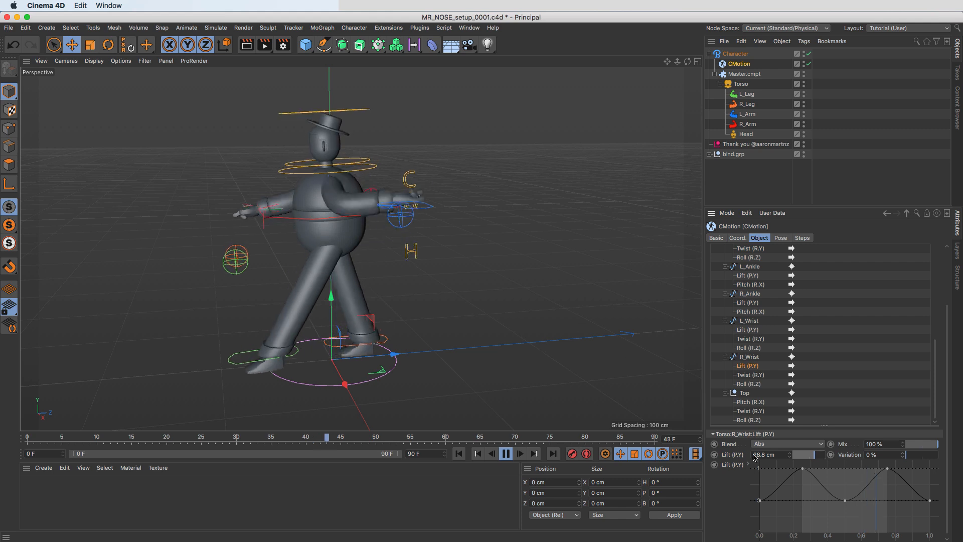
{"action": "double_click", "coordinate": [780, 454]}
{"action": "type", "text": "5"}
{"action": "key", "text": "Return"}
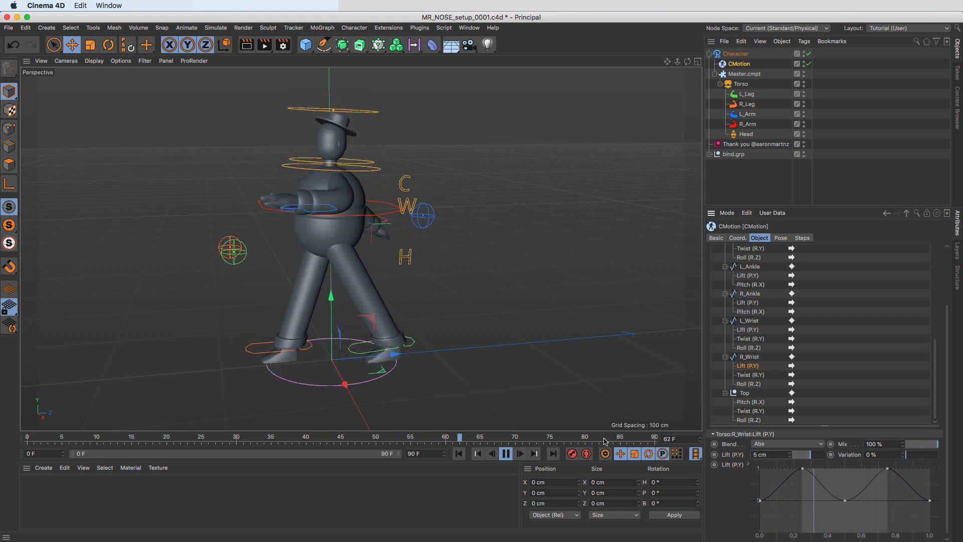
{"action": "left_click", "coordinate": [747, 330]}
{"action": "double_click", "coordinate": [768, 454]}
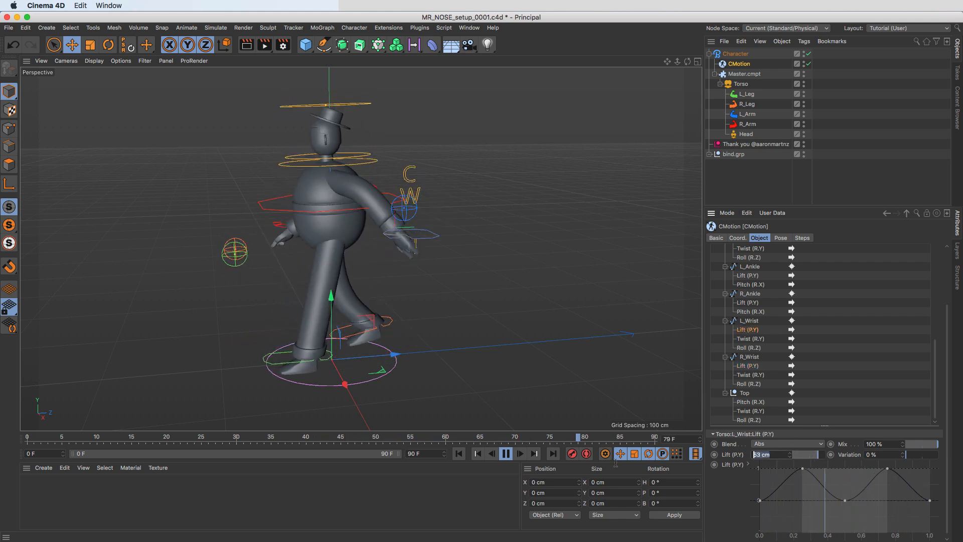
{"action": "type", "text": "5"}
{"action": "key", "text": "Return"}
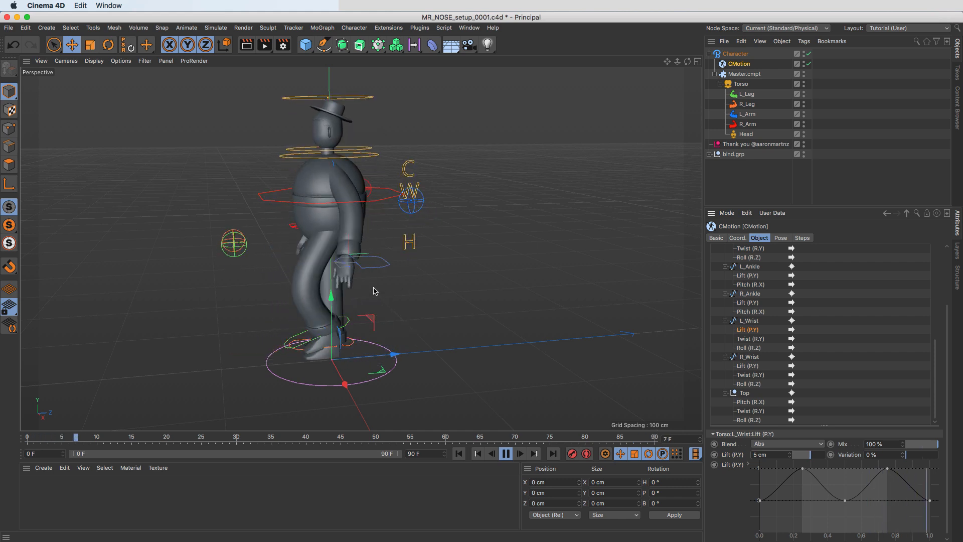
- Try a Lift (P.Y) of 2 cm on L_Wrist and R_Wrist, and undo the change
{"action": "double_click", "coordinate": [767, 454]}
{"action": "type", "text": "2"}
{"action": "left_click", "coordinate": [747, 366]}
{"action": "double_click", "coordinate": [767, 455]}
{"action": "type", "text": "2"}
{"action": "key", "text": "Return"}
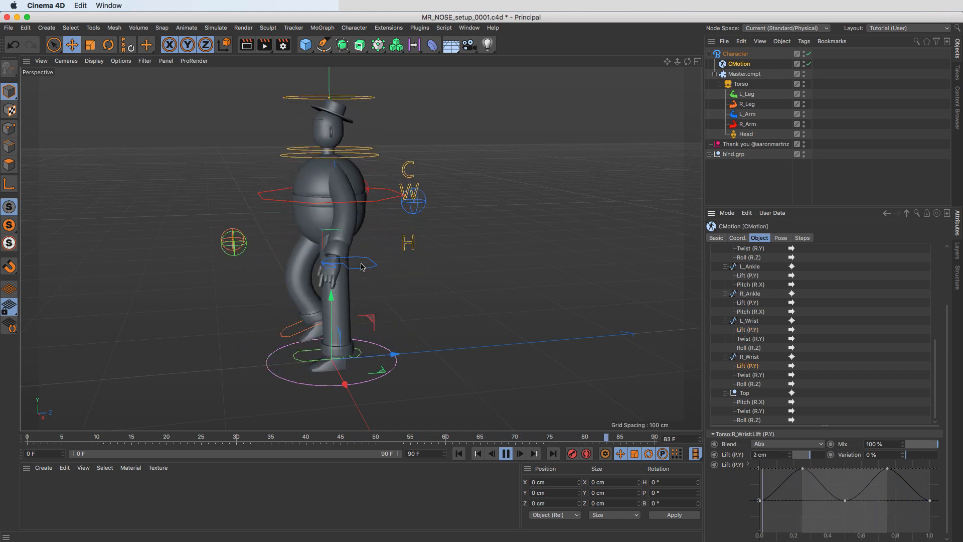
{"action": "key", "text": "super+z"}
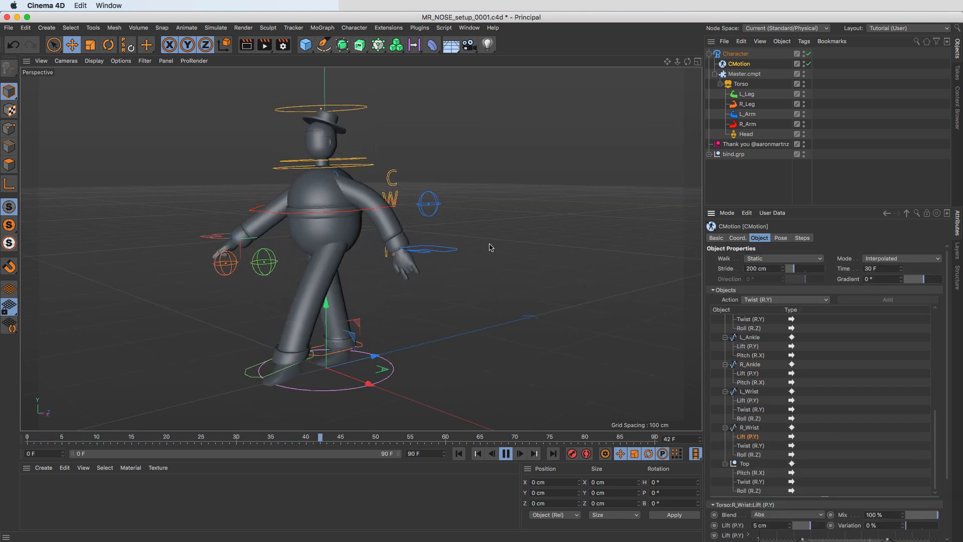
- Try a Horiz value of 67.1 cm on L_Wrist, and reduce it to 40.2 cm
{"action": "left_click", "coordinate": [751, 393]}
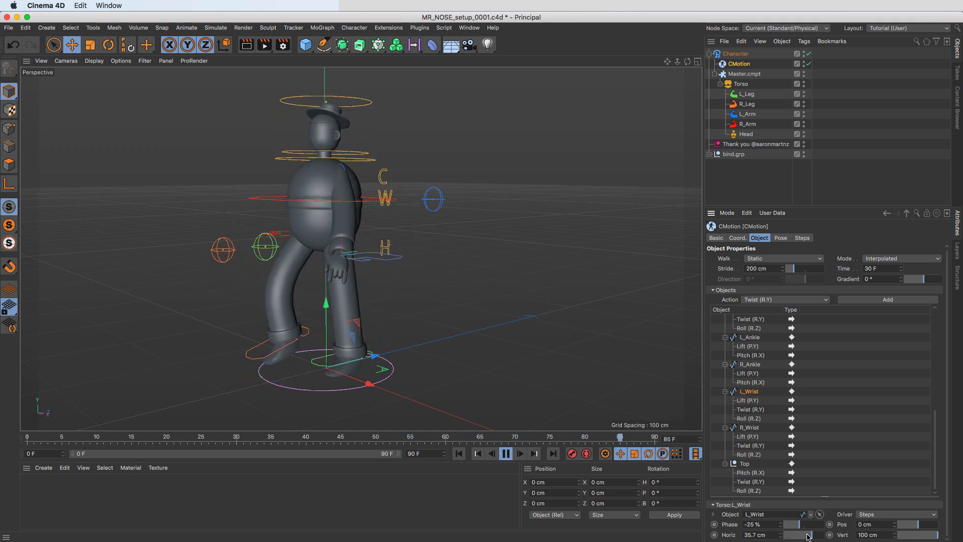
{"action": "left_click_drag", "start_coordinate": [810, 538], "coordinate": [808, 537]}
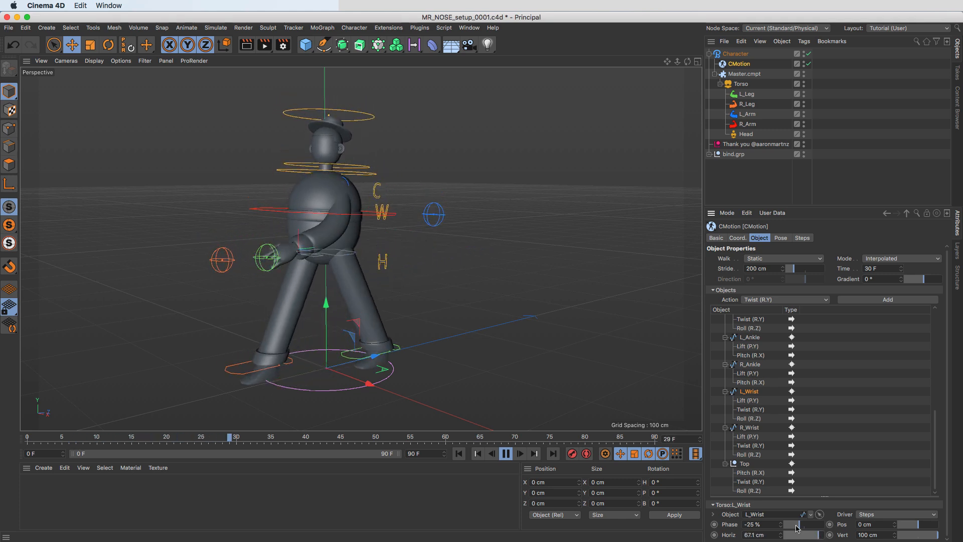
{"action": "left_click_drag", "start_coordinate": [449, 361], "coordinate": [523, 359], "text": "alt"}
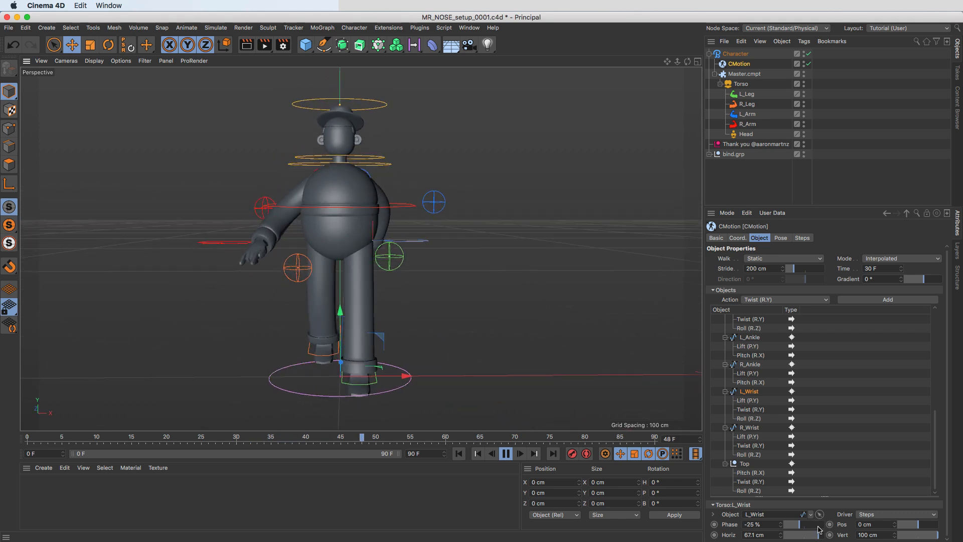
{"action": "mouse_move", "coordinate": [813, 539]}
{"action": "left_mouse_down"}
{"action": "mouse_move", "coordinate": [804, 539]}
{"action": "mouse_move", "coordinate": [814, 538]}
{"action": "left_mouse_up"}
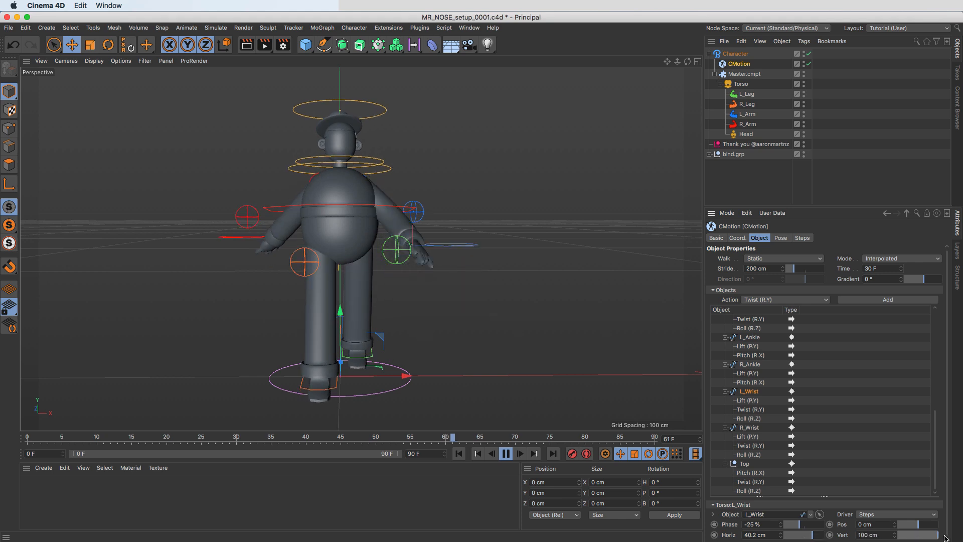
{"action": "left_click_drag", "start_coordinate": [386, 294], "coordinate": [359, 242], "text": "alt"}
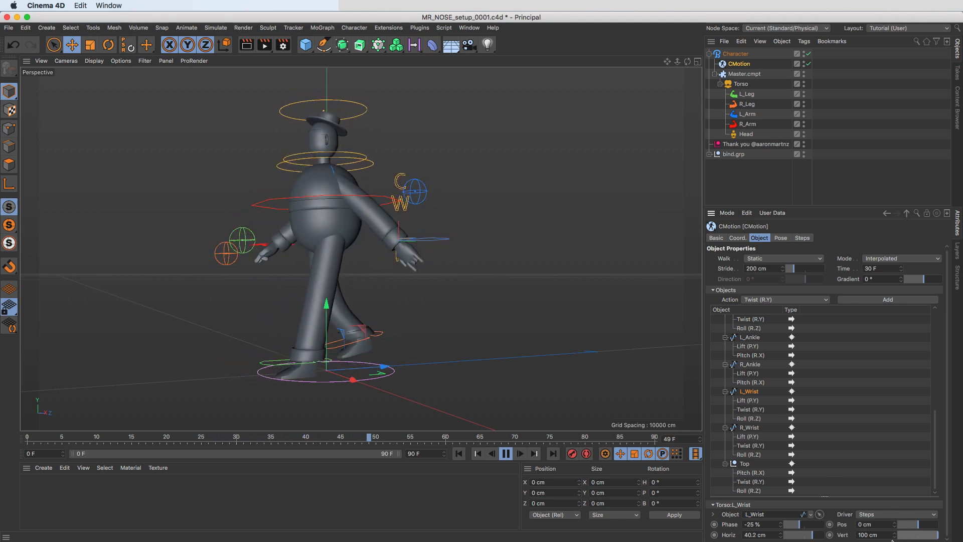
- Stop the playback and set L_Wrist's Vert value to 115 cm
{"action": "key", "text": "F8"}
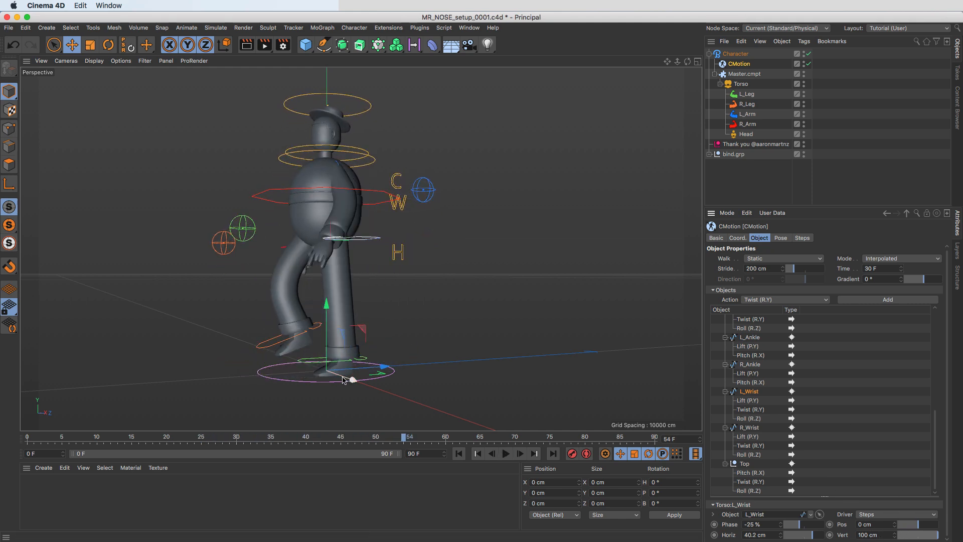
{"action": "left_click_drag", "start_coordinate": [348, 380], "coordinate": [399, 382], "text": "alt"}
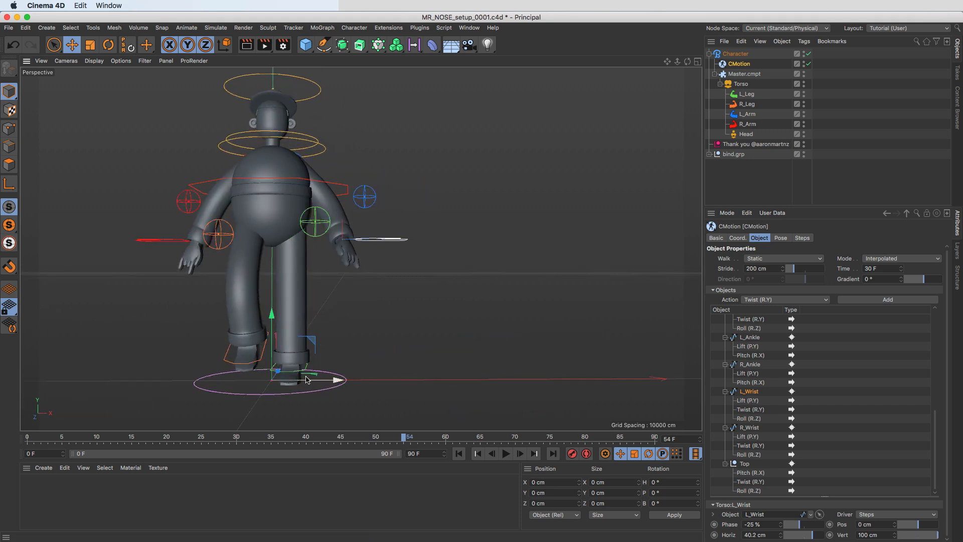
{"action": "middle_click_drag", "start_coordinate": [290, 383], "coordinate": [374, 388], "text": "alt"}
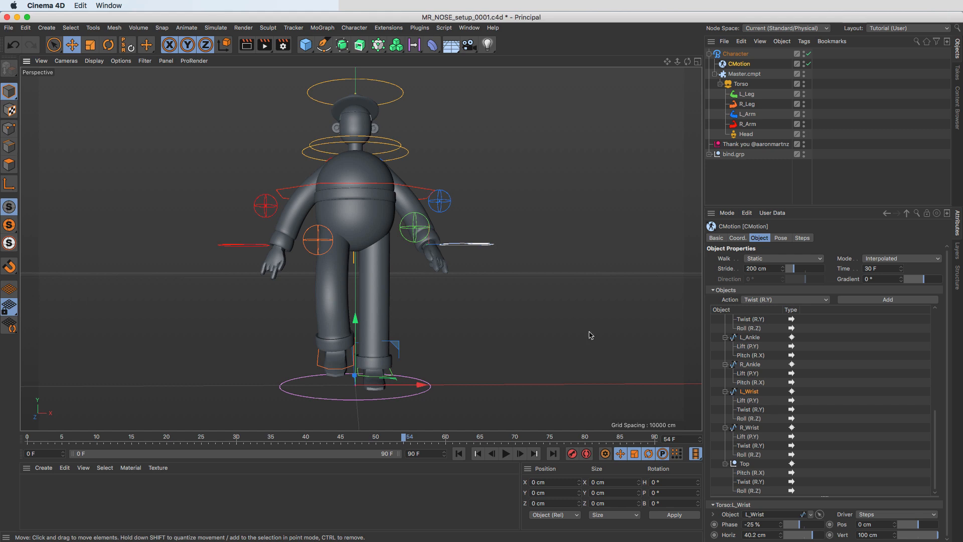
{"action": "left_click_drag", "start_coordinate": [895, 536], "coordinate": [875, 508]}
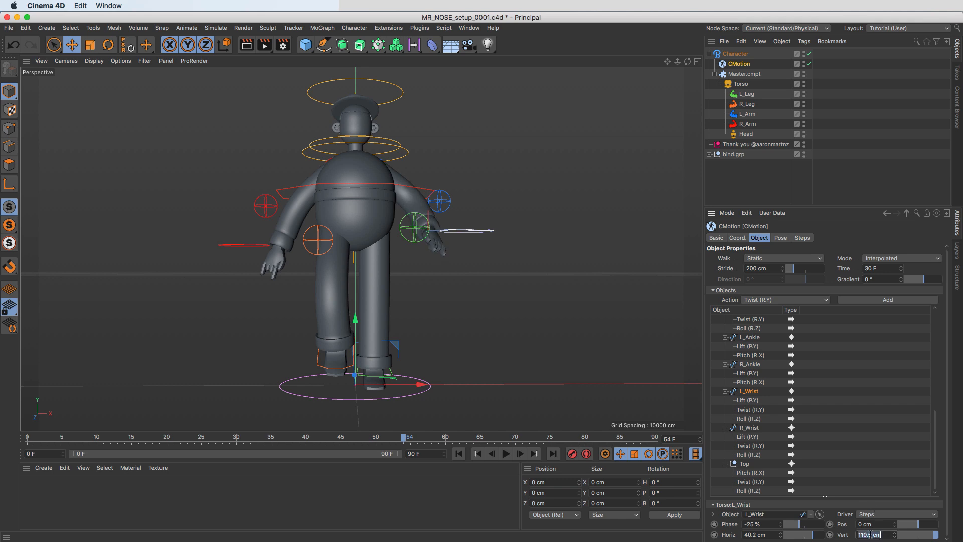
{"action": "key", "text": "Return"}
- Set R_Wrist's Vert value to 115 cm to match the other arm
{"action": "left_click", "coordinate": [749, 428]}
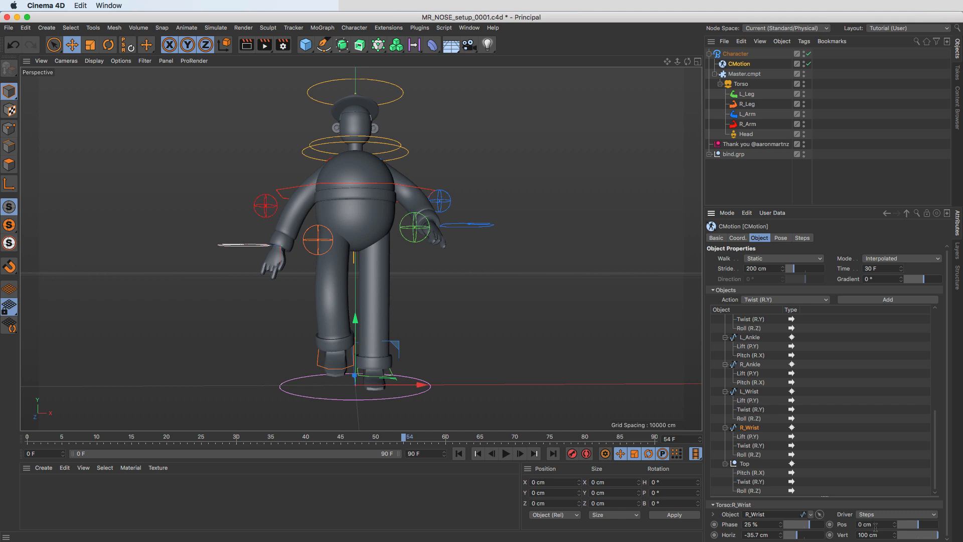
{"action": "type", "text": "115"}
{"action": "key", "text": "Return"}
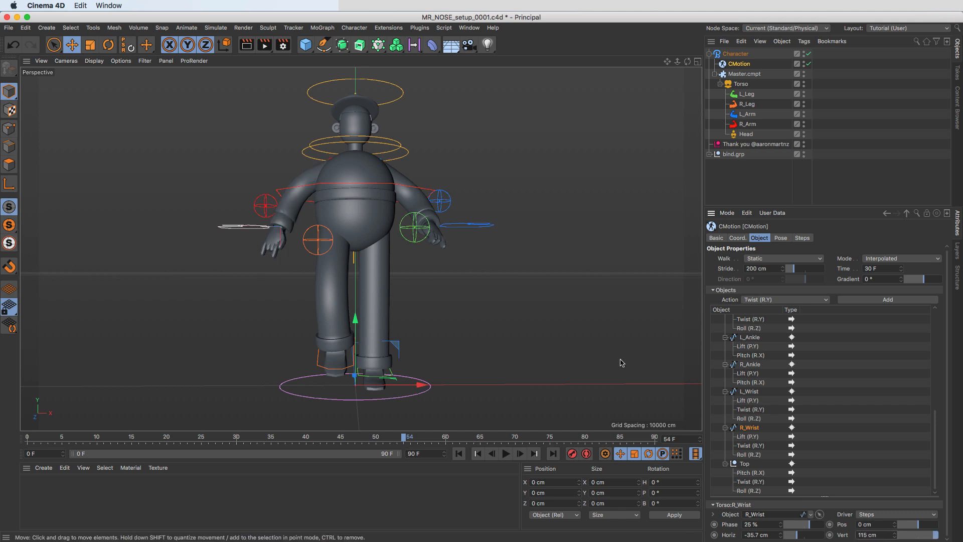
- Resume playback and set the Horiz value to 40 cm for L_Wrist and -40 cm for R_Wrist
{"action": "left_click", "coordinate": [506, 453]}
{"action": "left_click_drag", "start_coordinate": [355, 359], "coordinate": [317, 334], "text": "alt"}
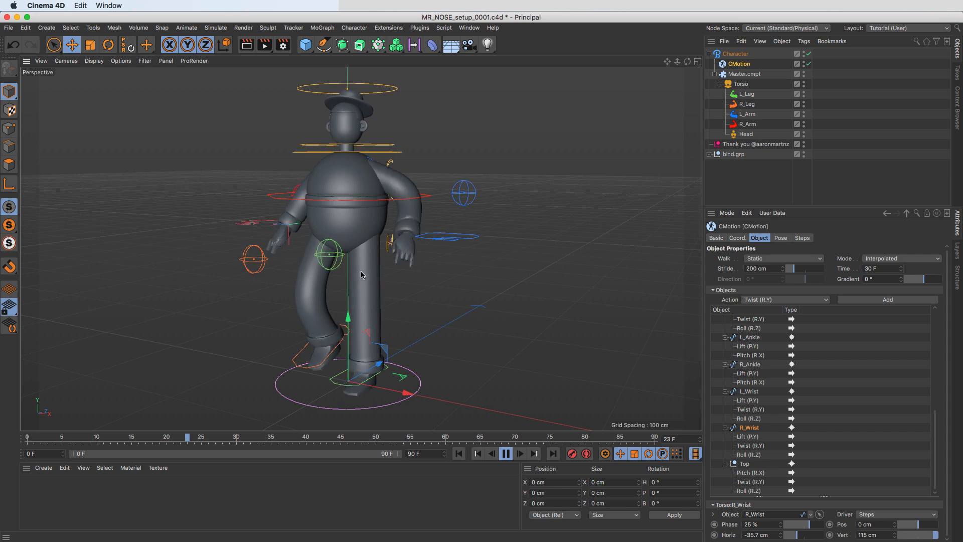
{"action": "left_click_drag", "start_coordinate": [438, 259], "coordinate": [413, 286], "text": "alt"}
{"action": "left_click", "coordinate": [748, 410]}
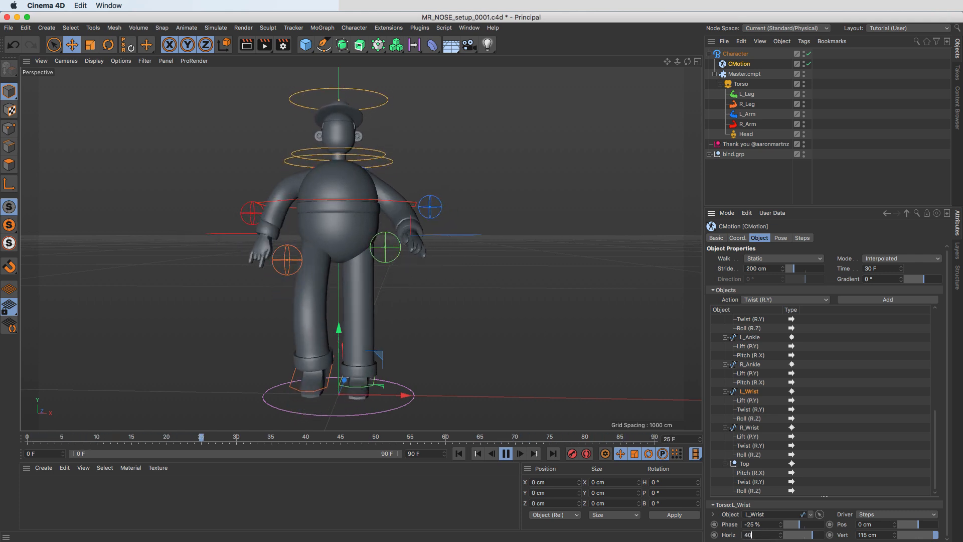
{"action": "left_click", "coordinate": [747, 428]}
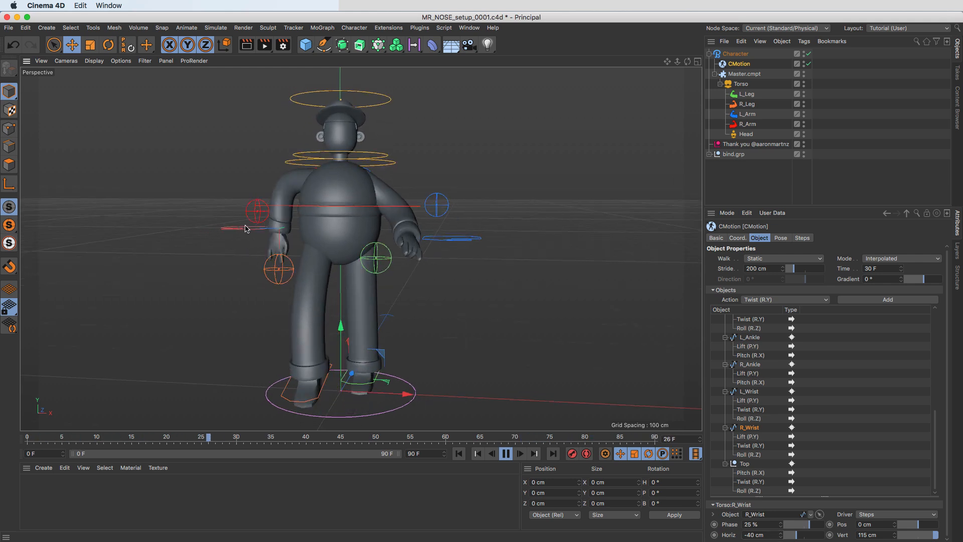
{"action": "left_click_drag", "start_coordinate": [354, 293], "coordinate": [467, 287], "text": "alt"}
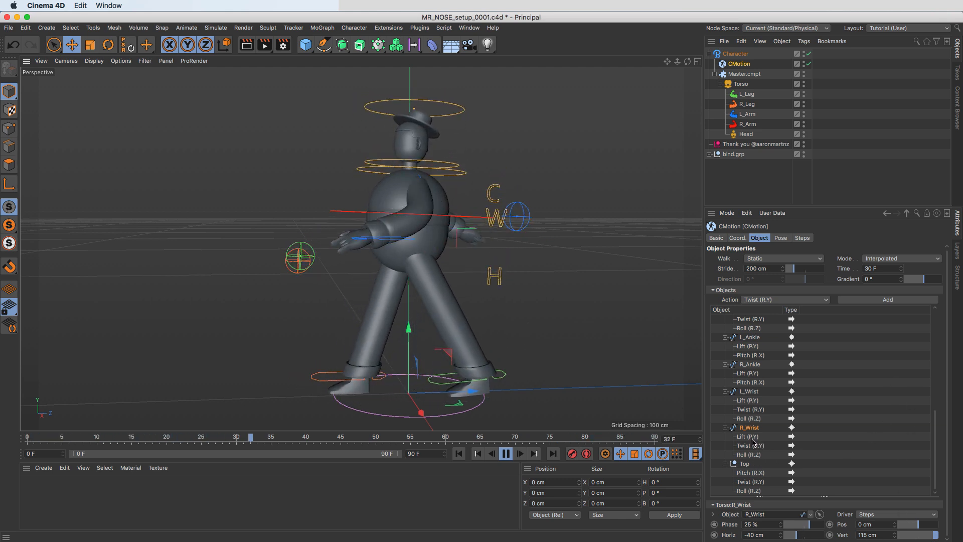
- Try CMotion Stride values of 32 cm and 481 cm during playback, and set the stride to 250 cm
{"action": "left_click", "coordinate": [751, 391]}
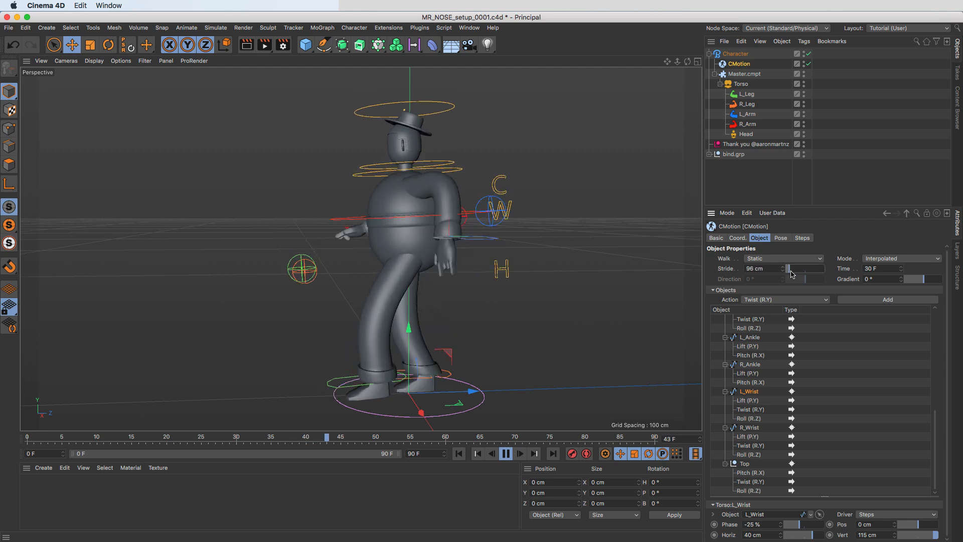
{"action": "left_click_drag", "start_coordinate": [798, 272], "coordinate": [790, 272]}
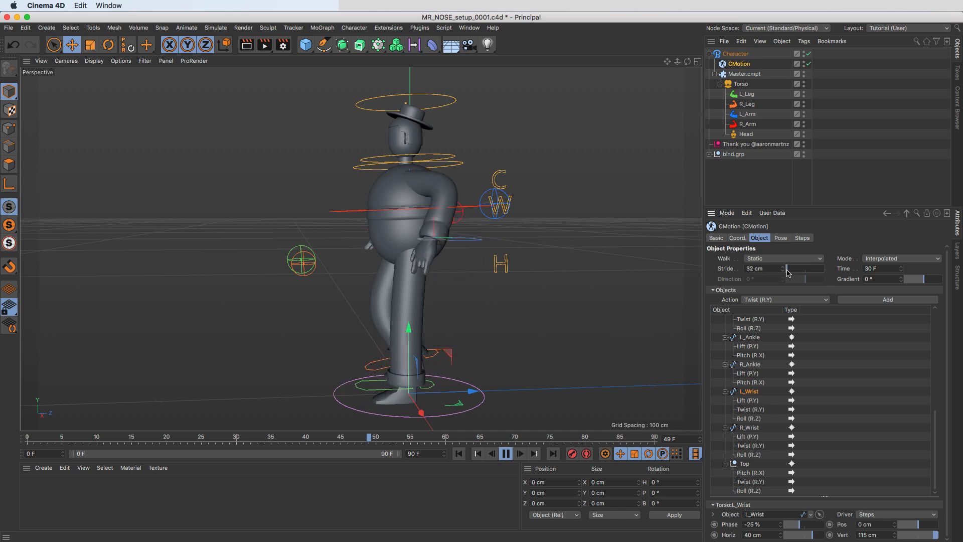
{"action": "left_click_drag", "start_coordinate": [435, 329], "coordinate": [483, 337], "text": "alt"}
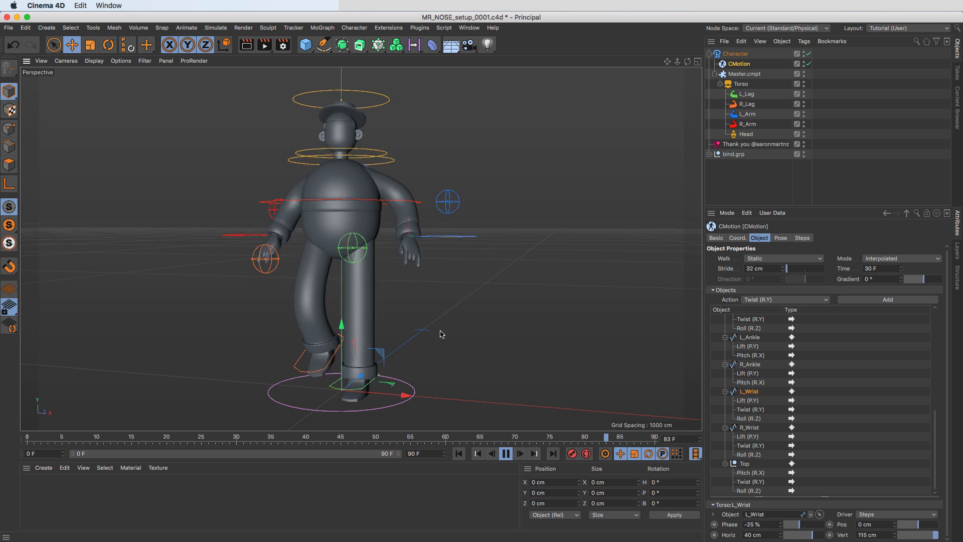
{"action": "left_click_drag", "start_coordinate": [362, 343], "coordinate": [316, 354], "text": "alt"}
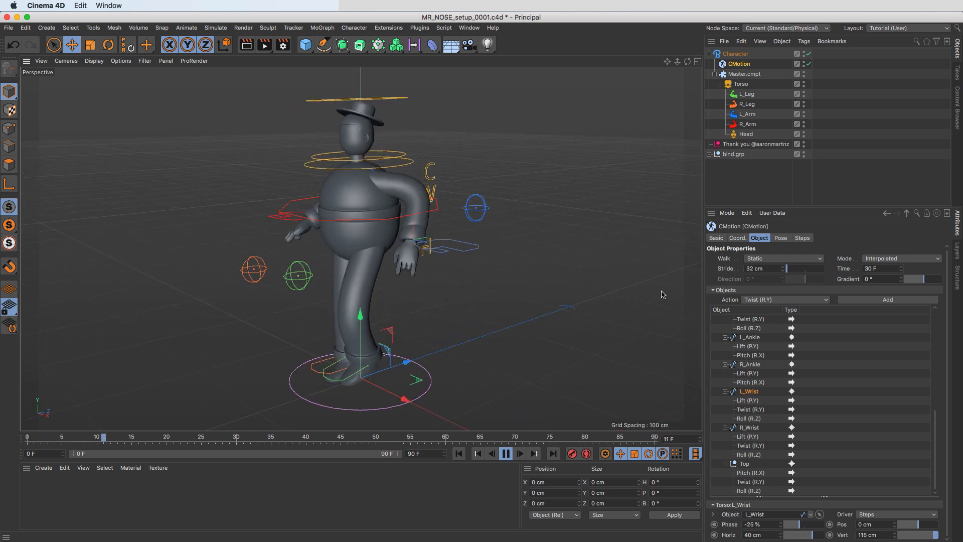
{"action": "left_click", "coordinate": [805, 269]}
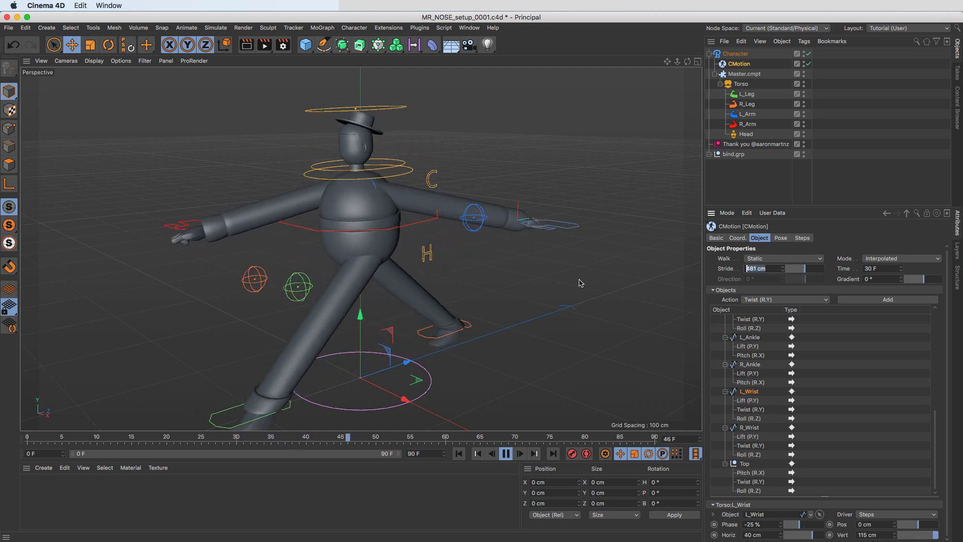
{"action": "type", "text": "250"}
{"action": "key", "text": "Return"}
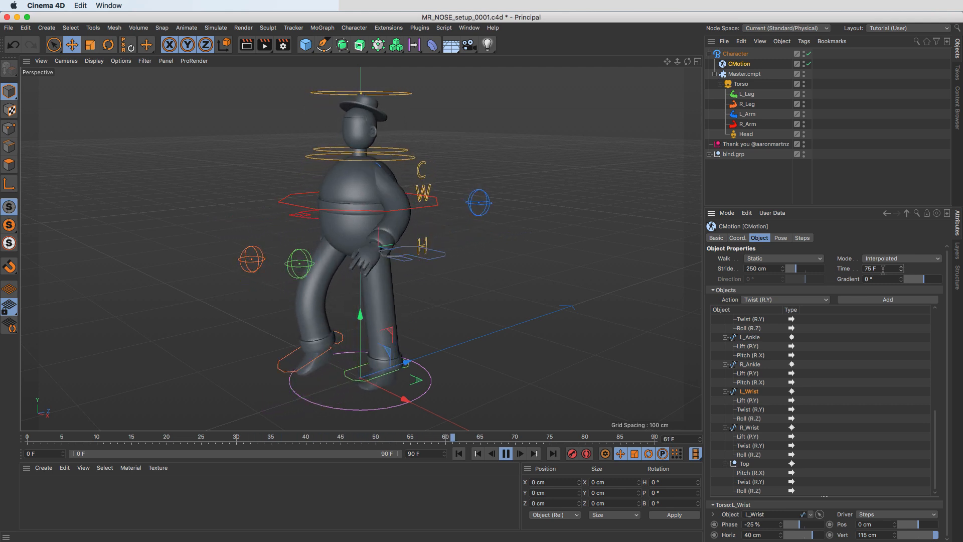
- Set CMotion's Stride to 109 cm and its Time to 10 F
{"action": "left_click_drag", "start_coordinate": [796, 269], "coordinate": [791, 272]}
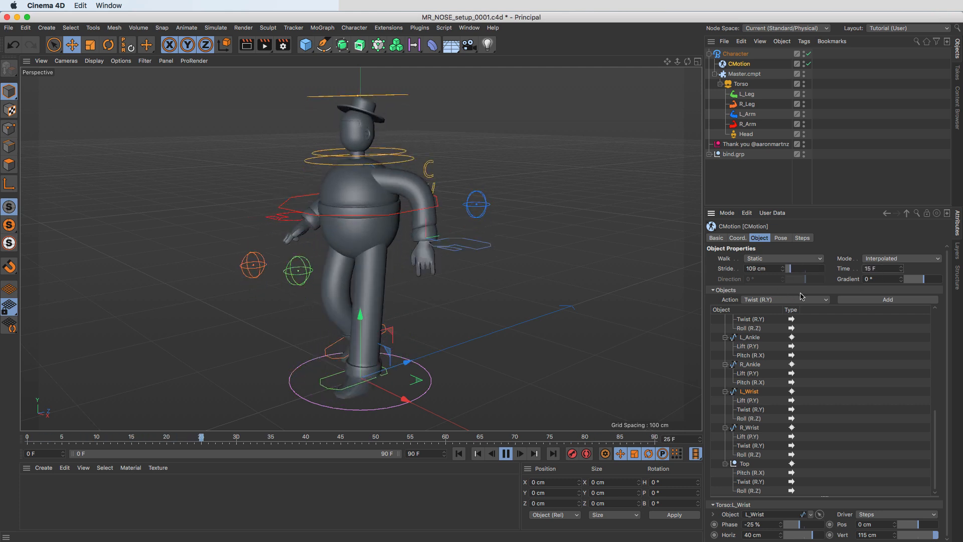
{"action": "type", "text": "10"}
{"action": "key", "text": "Return"}
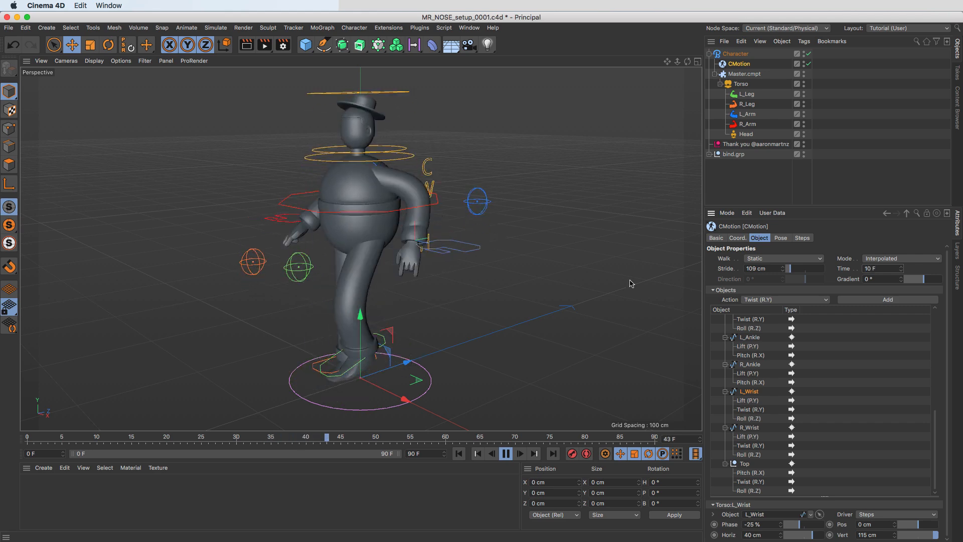
- Try a longer CMotion Stride of 263 cm, and set the Stride to 100 cm and the Time to 25 F
{"action": "left_click", "coordinate": [795, 271]}
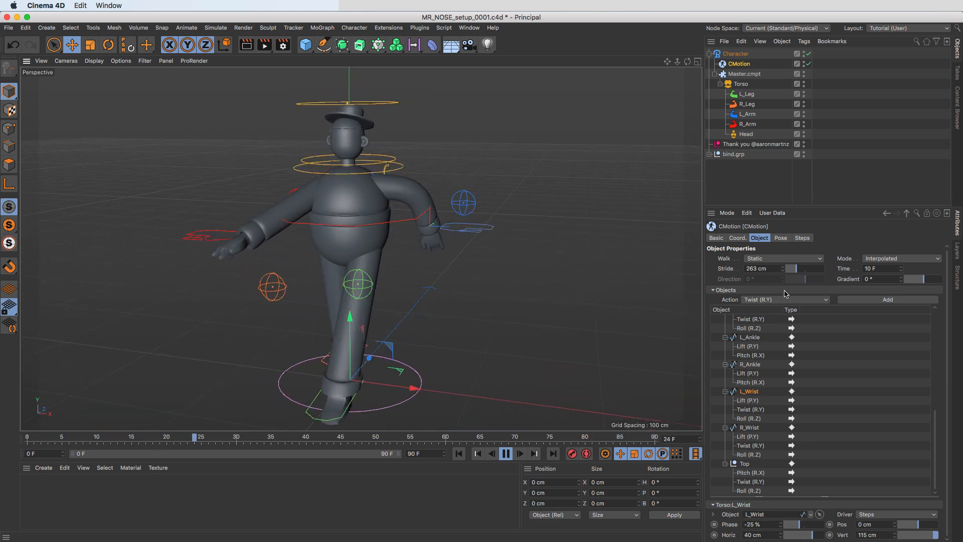
{"action": "left_click", "coordinate": [790, 270]}
{"action": "left_click_drag", "start_coordinate": [769, 269], "coordinate": [664, 278]}
{"action": "type", "text": "100"}
{"action": "key", "text": "Return"}
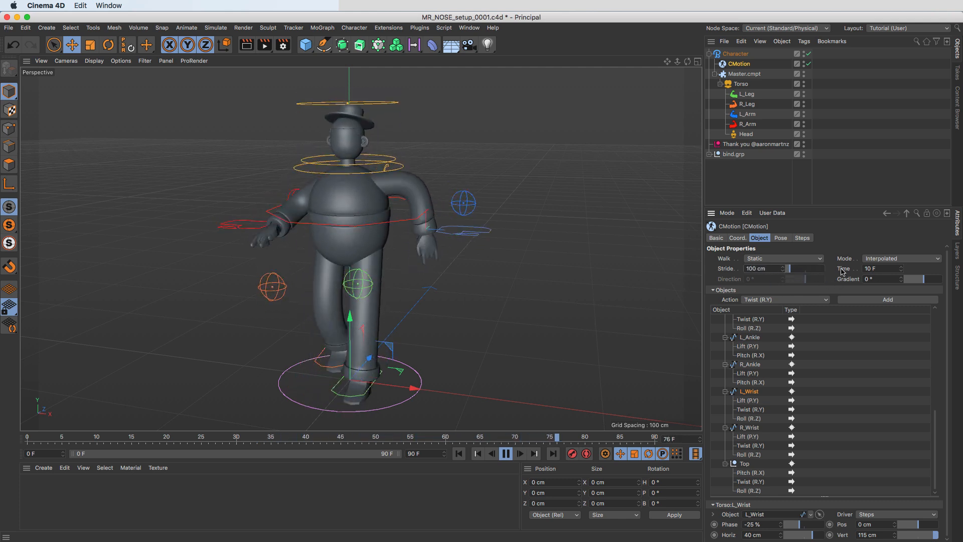
{"action": "left_click_drag", "start_coordinate": [878, 269], "coordinate": [690, 298]}
{"action": "type", "text": "25"}
{"action": "key", "text": "Return"}
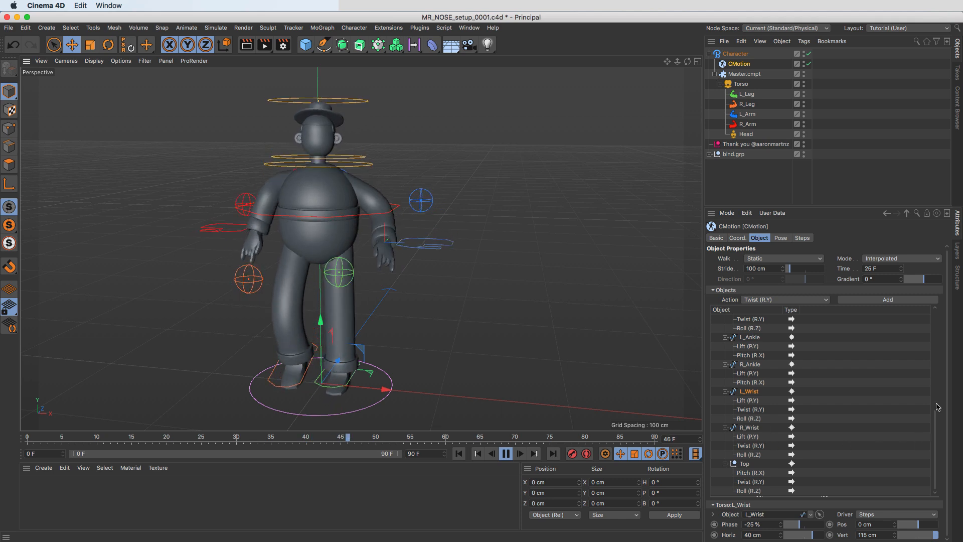
- Exaggerate the Twist (R.Y) of the Top object to test it during playback, and set the value to 5°
{"action": "left_click", "coordinate": [746, 465]}
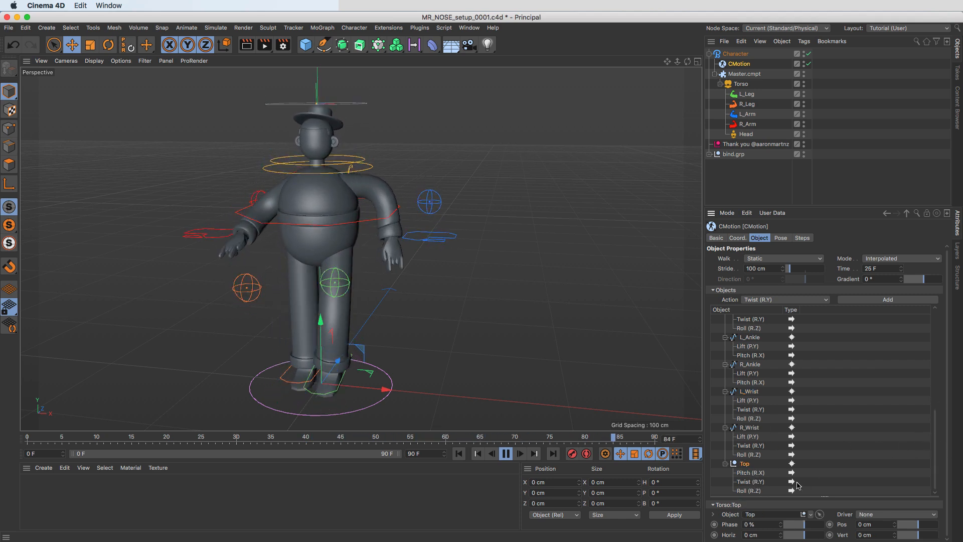
{"action": "left_click", "coordinate": [757, 481]}
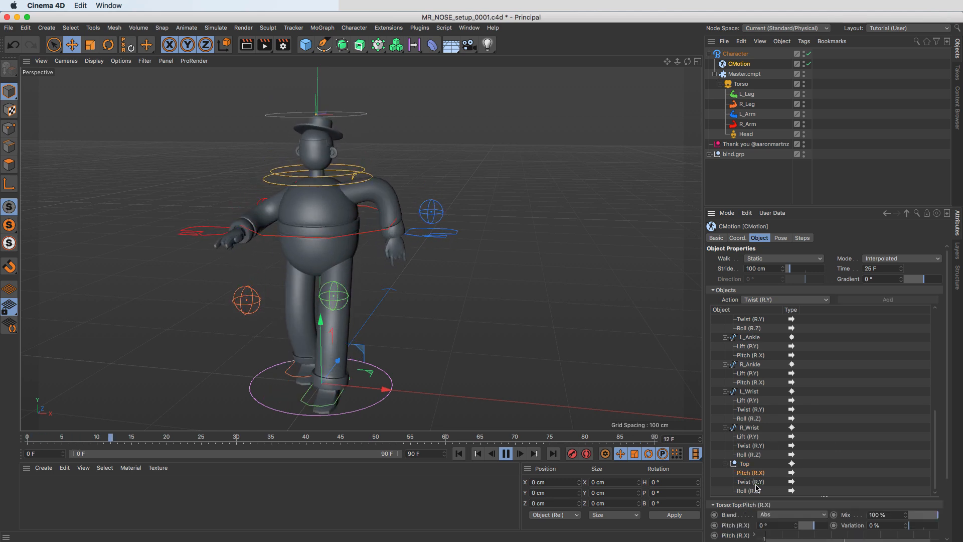
{"action": "left_click", "coordinate": [760, 491]}
{"action": "left_click", "coordinate": [757, 482]}
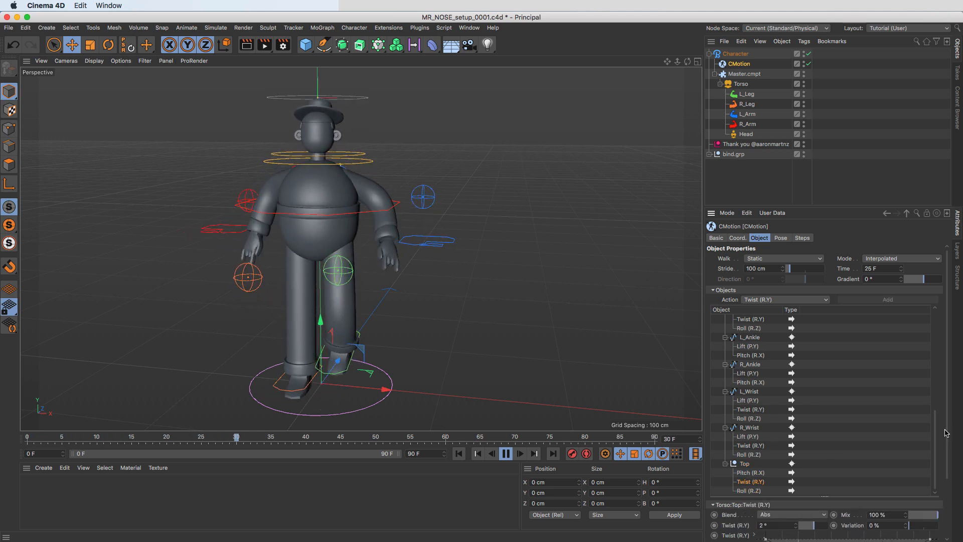
{"action": "scroll", "coordinate": [950, 435], "scroll_direction": "down", "scroll_amount": 5}
{"action": "left_click_drag", "start_coordinate": [814, 451], "coordinate": [822, 455]}
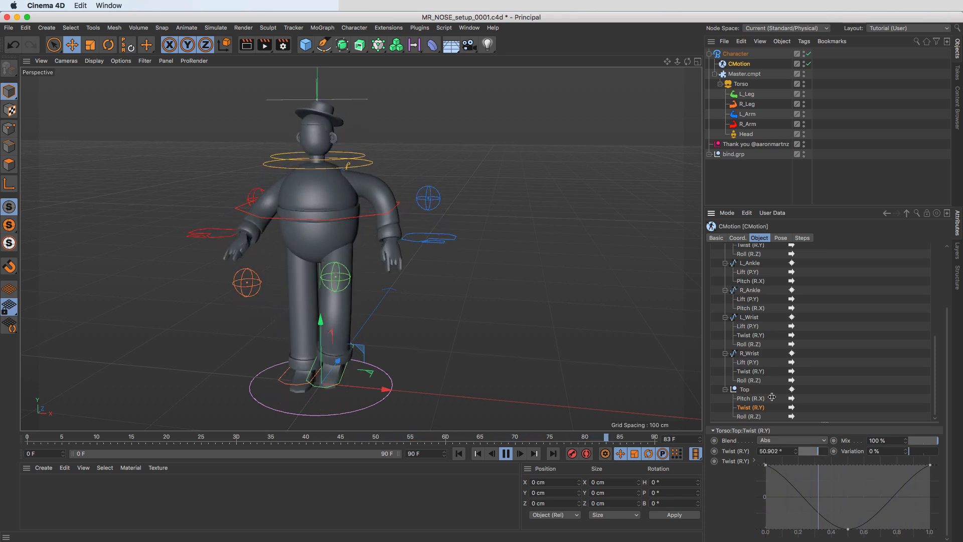
{"action": "left_click_drag", "start_coordinate": [819, 453], "coordinate": [827, 453]}
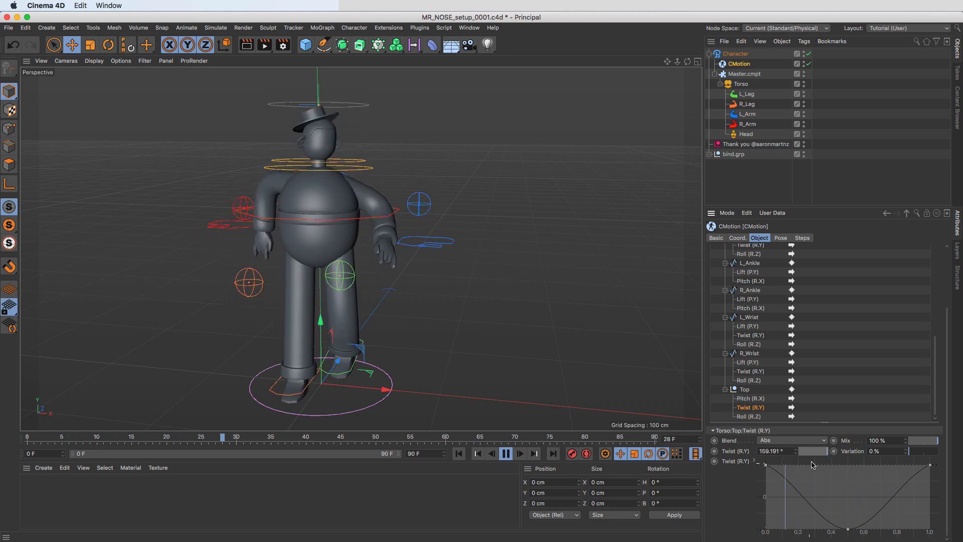
{"action": "left_click_drag", "start_coordinate": [828, 452], "coordinate": [471, 497]}
{"action": "type", "text": "0"}
{"action": "key", "text": "Return"}
{"action": "type", "text": "5"}
{"action": "key", "text": "Return"}
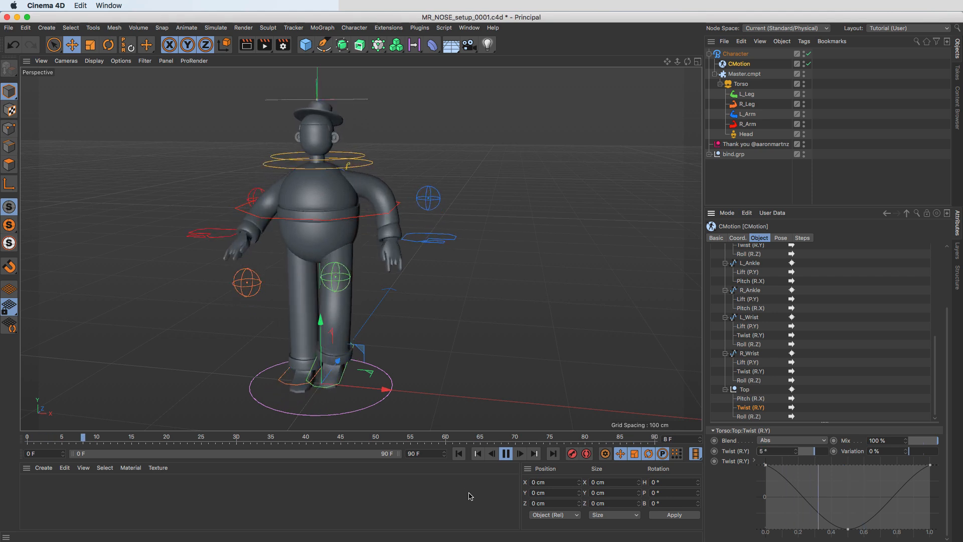
- Try a Roll (R.Z) of about 48° on the Top object and reset it to 0°
{"action": "left_click", "coordinate": [749, 416]}
{"action": "left_click_drag", "start_coordinate": [805, 454], "coordinate": [816, 455]}
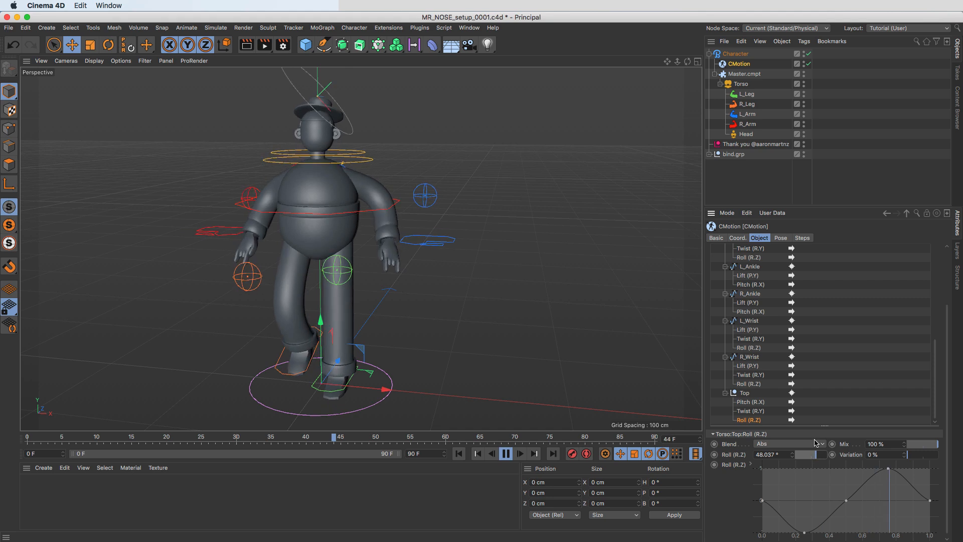
{"action": "double_click", "coordinate": [772, 454]}
{"action": "type", "text": "0"}
{"action": "key", "text": "Return"}
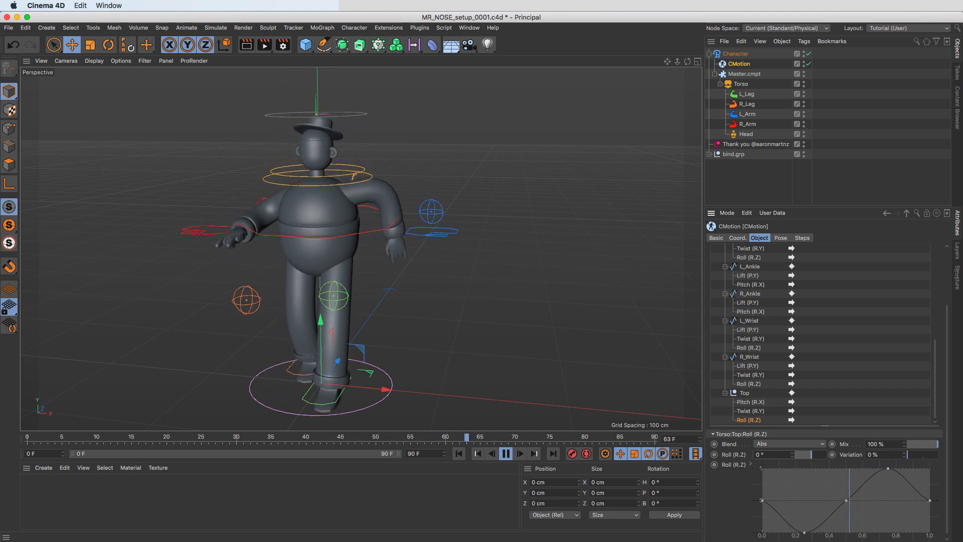
- Try a Pitch (R.X) of about 93° on the Head during playback and reset it to 0°
{"action": "key", "text": "F8"}
{"action": "scroll", "coordinate": [935, 373], "scroll_direction": "up", "scroll_amount": 5}
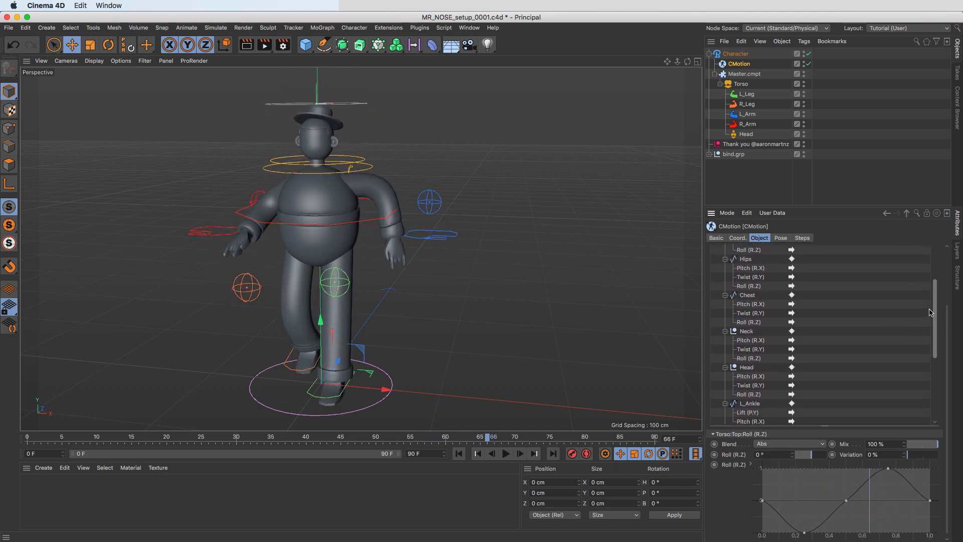
{"action": "left_click", "coordinate": [748, 358]}
{"action": "left_click", "coordinate": [506, 454]}
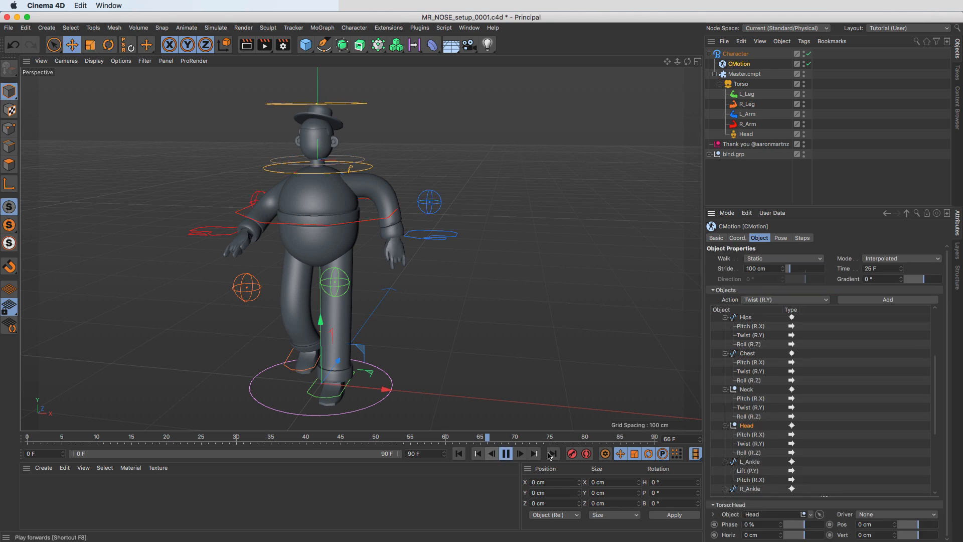
{"action": "scroll", "coordinate": [940, 388], "scroll_direction": "down", "scroll_amount": 4}
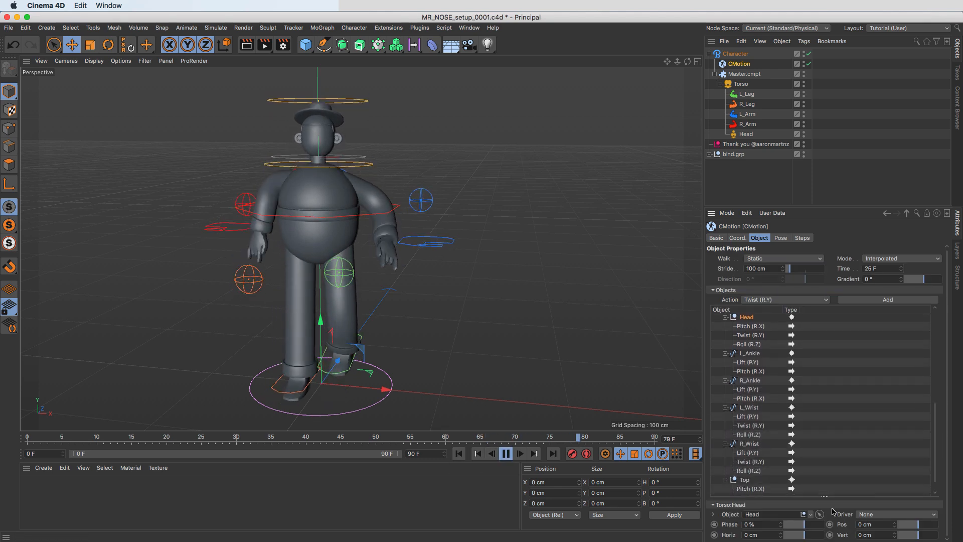
{"action": "left_click", "coordinate": [748, 327]}
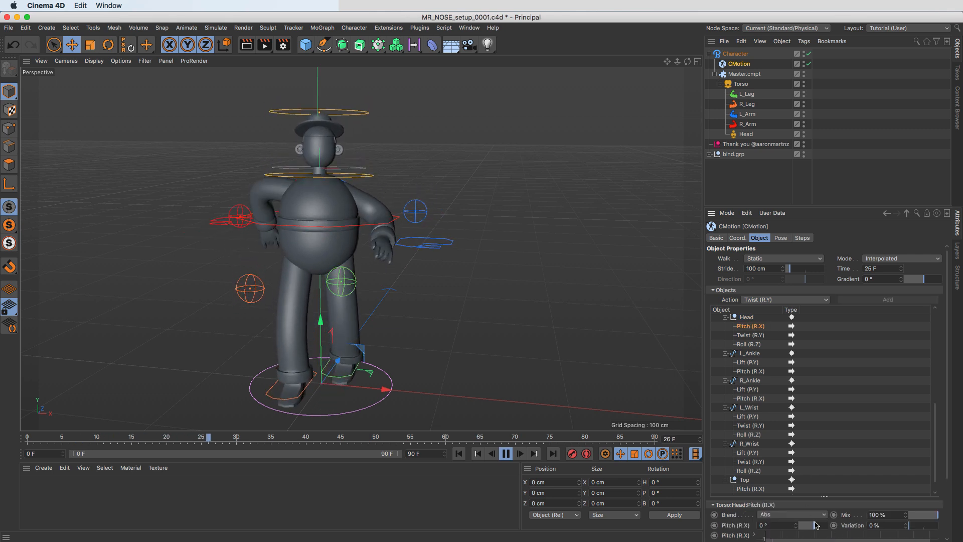
{"action": "left_click_drag", "start_coordinate": [819, 527], "coordinate": [826, 529]}
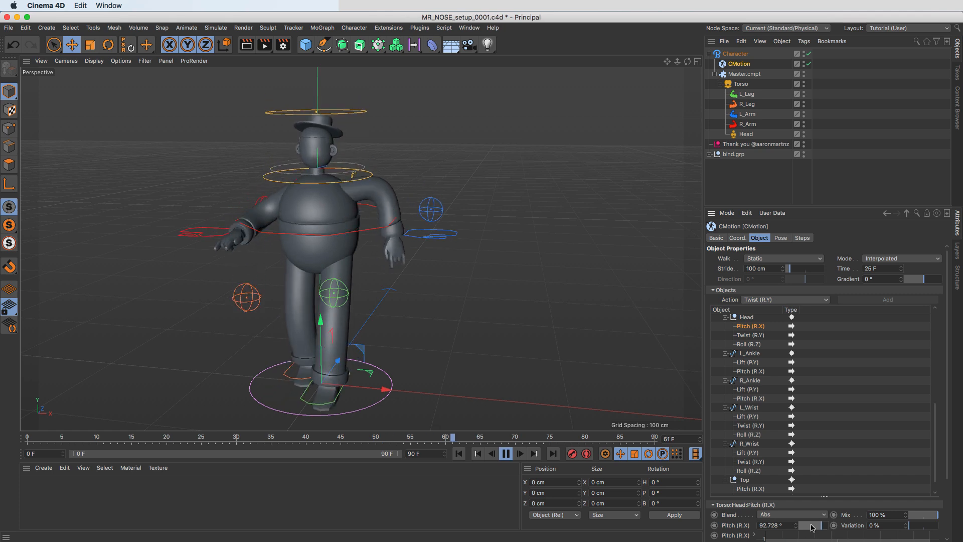
{"action": "left_click", "coordinate": [756, 525]}
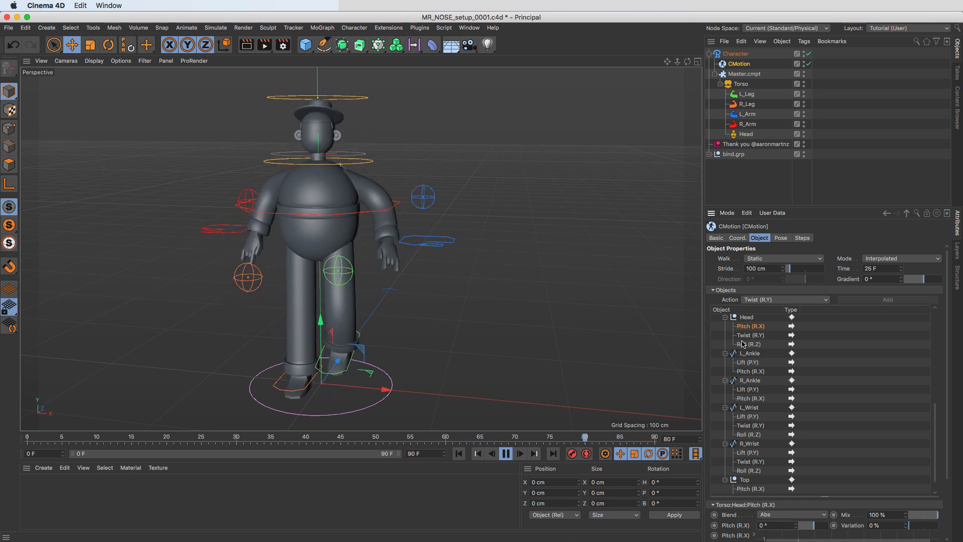
- Test a strong Twist (R.Y) on the Head and set the value to 5°
{"action": "left_click_drag", "start_coordinate": [823, 530], "coordinate": [824, 530]}
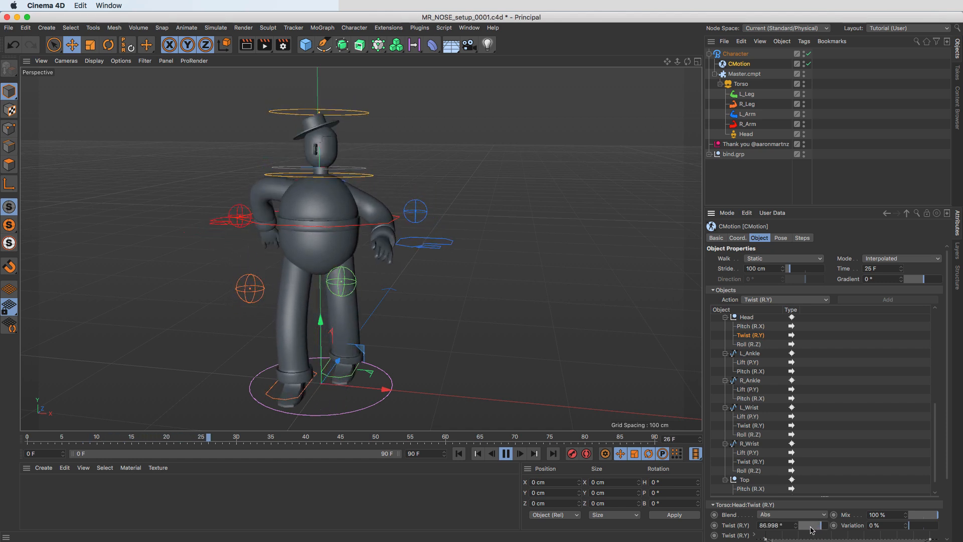
{"action": "left_click", "coordinate": [783, 525]}
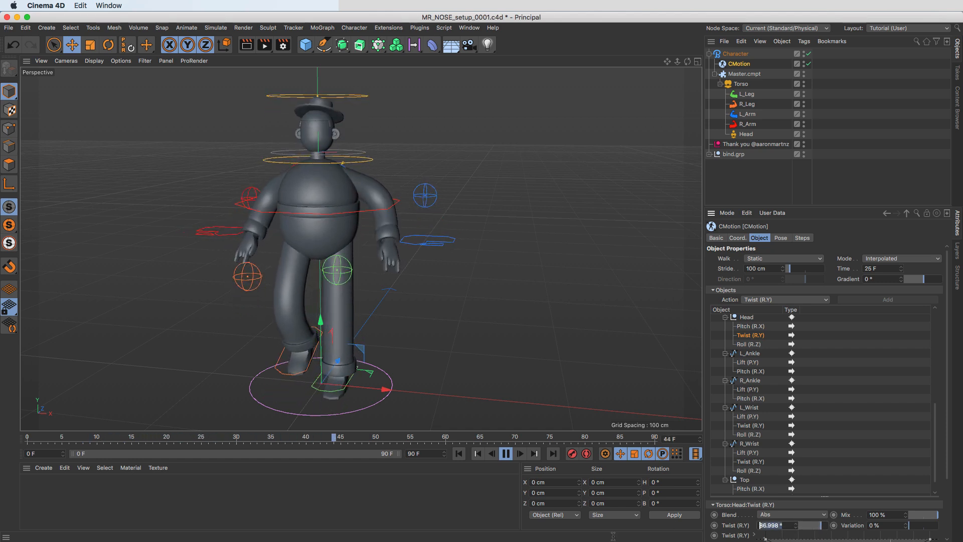
{"action": "type", "text": "5"}
{"action": "key", "text": "Return"}
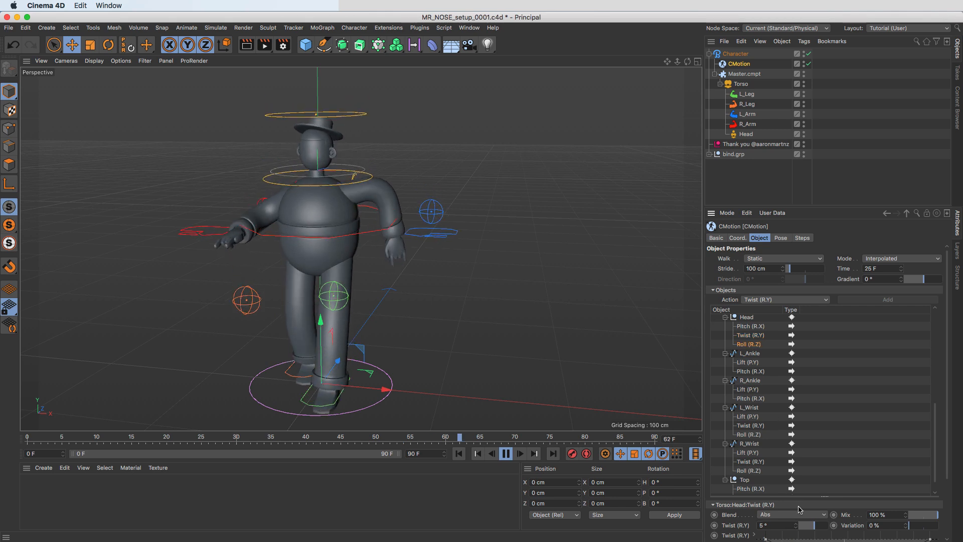
- Test the Head's Roll (R.Z) at about 25° and set it to 15°
{"action": "scroll", "coordinate": [933, 466], "scroll_direction": "down", "scroll_amount": 4}
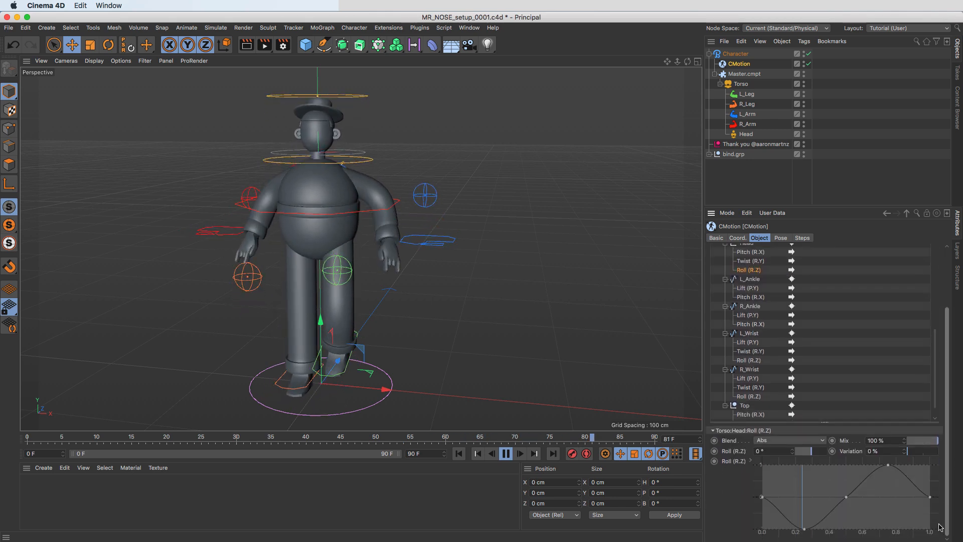
{"action": "left_click_drag", "start_coordinate": [811, 451], "coordinate": [815, 457]}
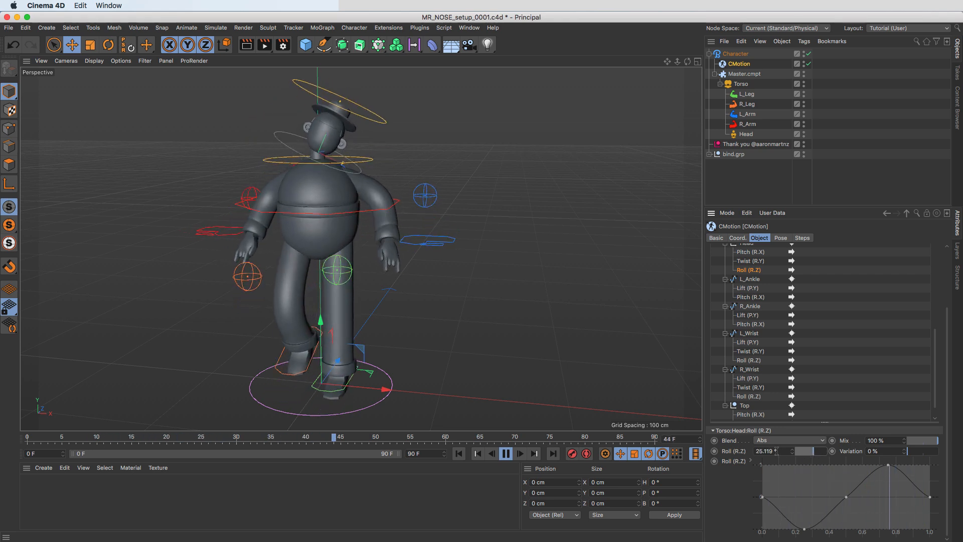
{"action": "type", "text": "15"}
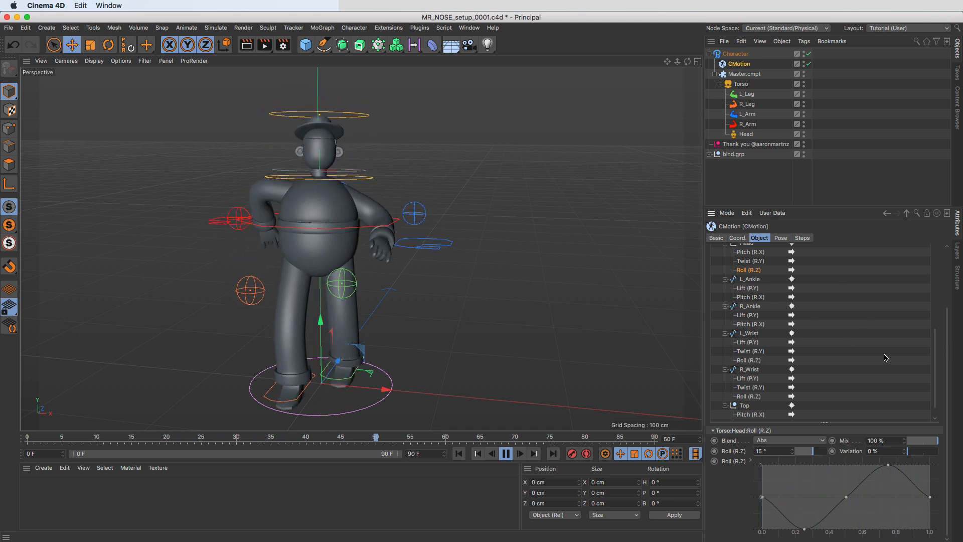
- Set the Roll (R.Z) of the Hips to 5°
{"action": "left_click_drag", "start_coordinate": [935, 338], "coordinate": [935, 267]}
{"action": "left_click", "coordinate": [746, 371]}
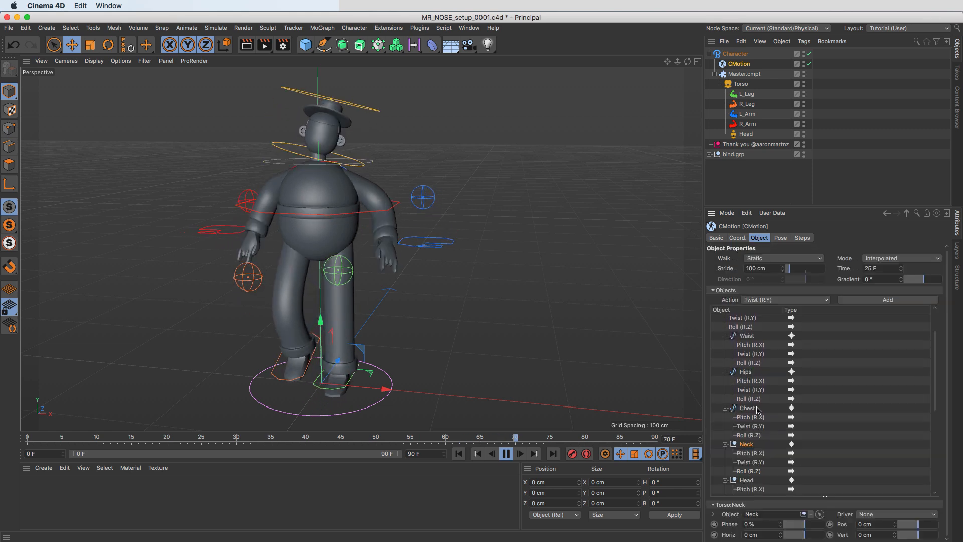
{"action": "left_click", "coordinate": [758, 396]}
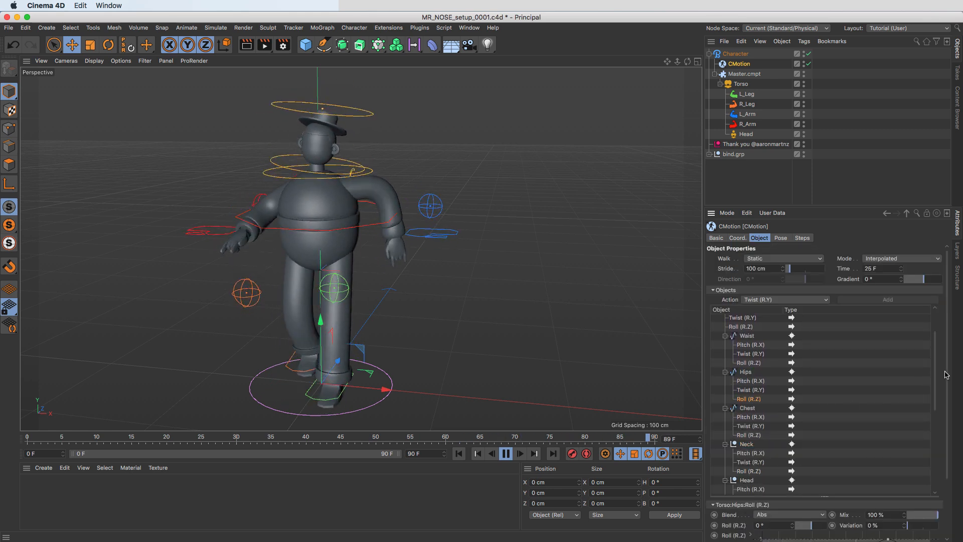
{"action": "scroll", "coordinate": [946, 374], "scroll_direction": "down", "scroll_amount": 3}
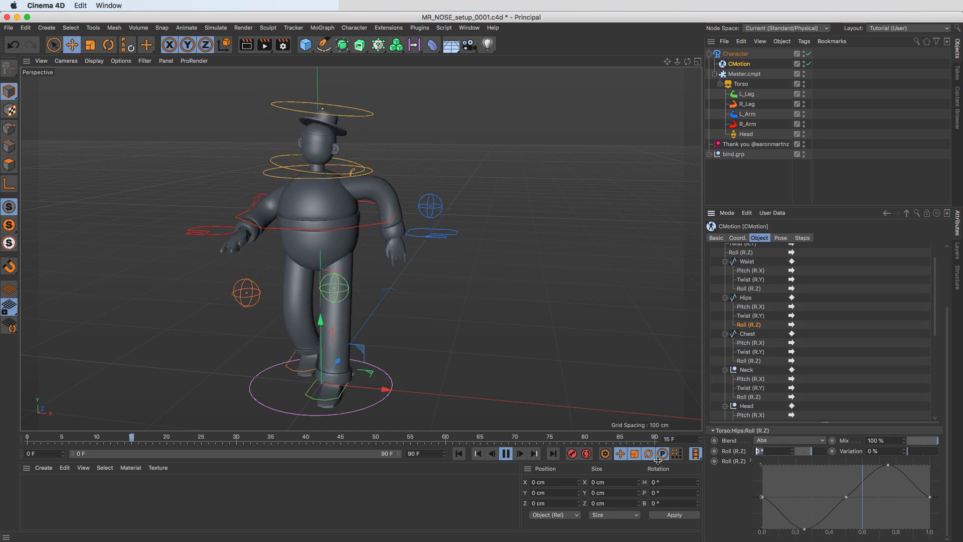
{"action": "type", "text": "5"}
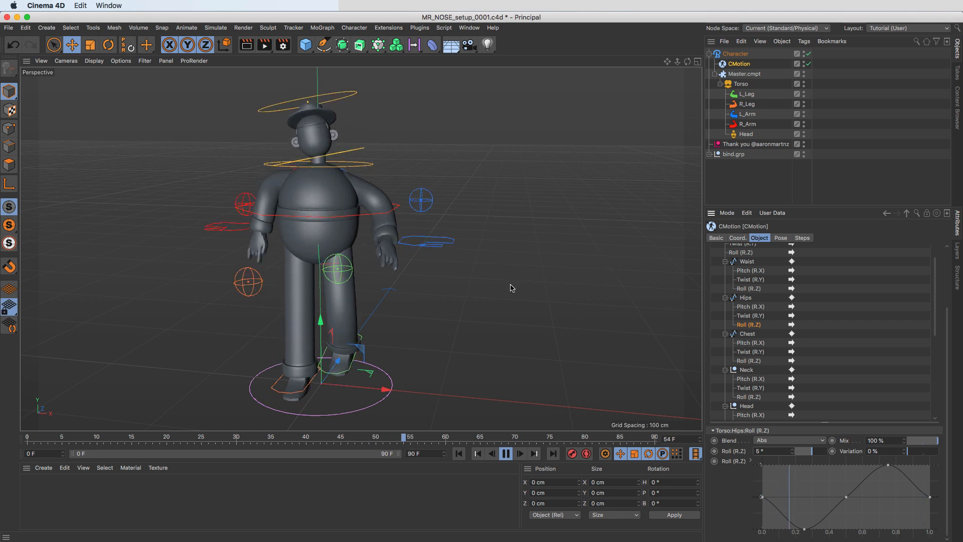
- Test the Torso's own Roll (R.Z) at about 42° and at 5°, and set it to 10°
{"action": "left_click", "coordinate": [750, 342]}
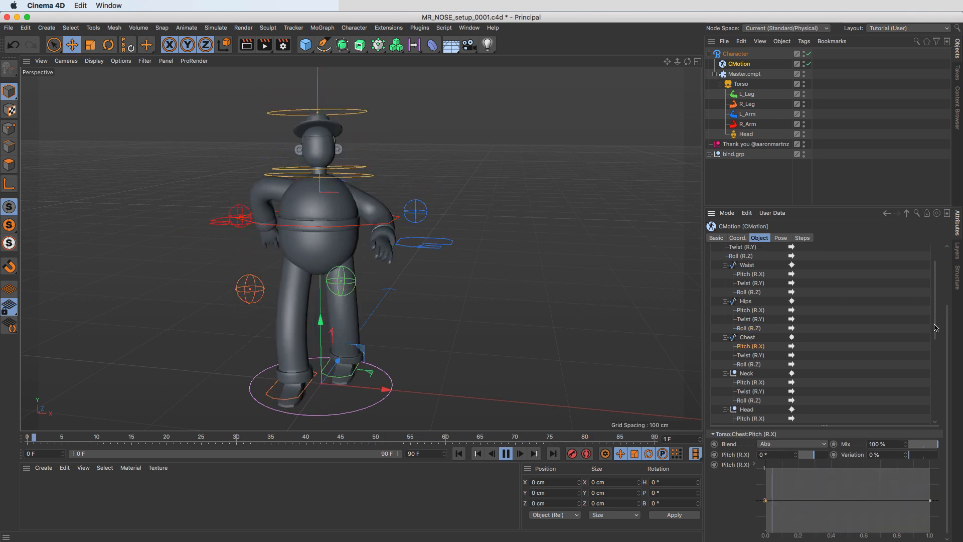
{"action": "scroll", "coordinate": [765, 287], "scroll_direction": "up", "scroll_amount": 3}
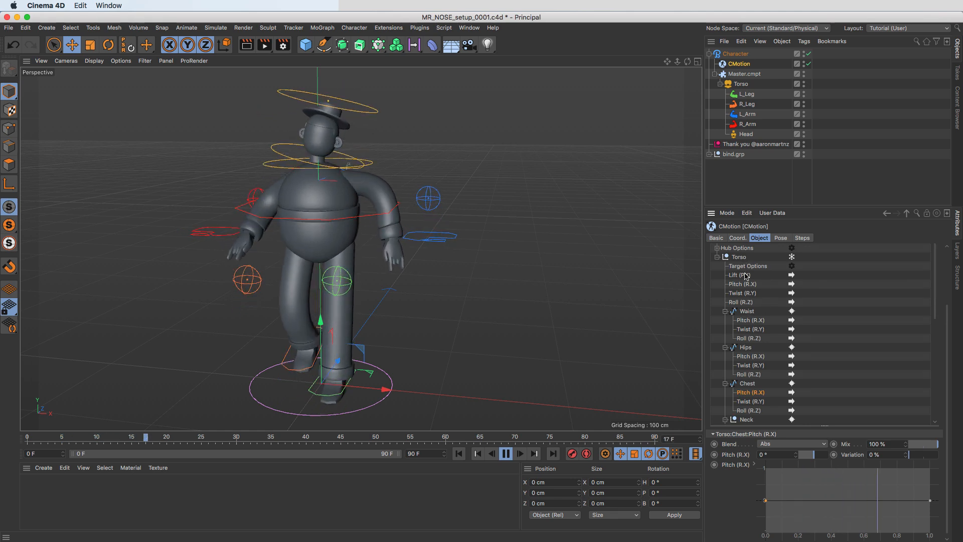
{"action": "left_click", "coordinate": [748, 303]}
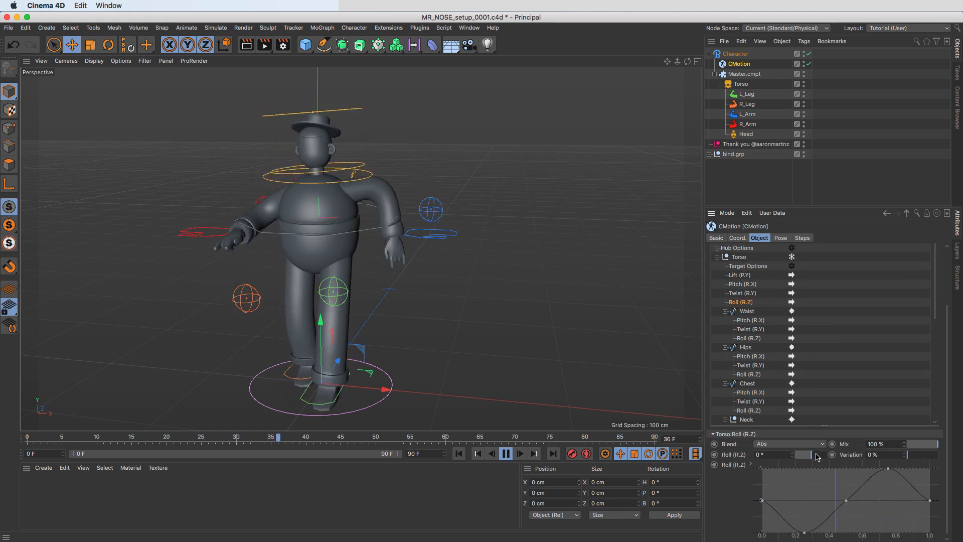
{"action": "left_click_drag", "start_coordinate": [812, 454], "coordinate": [802, 456]}
{"action": "left_click", "coordinate": [768, 455]}
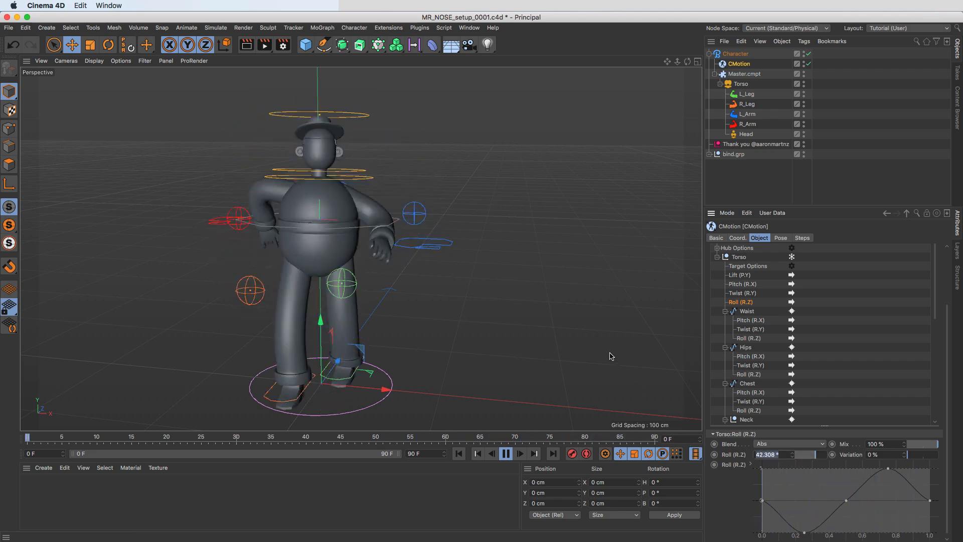
{"action": "type", "text": "5"}
{"action": "key", "text": "Return"}
{"action": "left_click_drag", "start_coordinate": [775, 456], "coordinate": [625, 467]}
{"action": "type", "text": "10"}
{"action": "key", "text": "Return"}
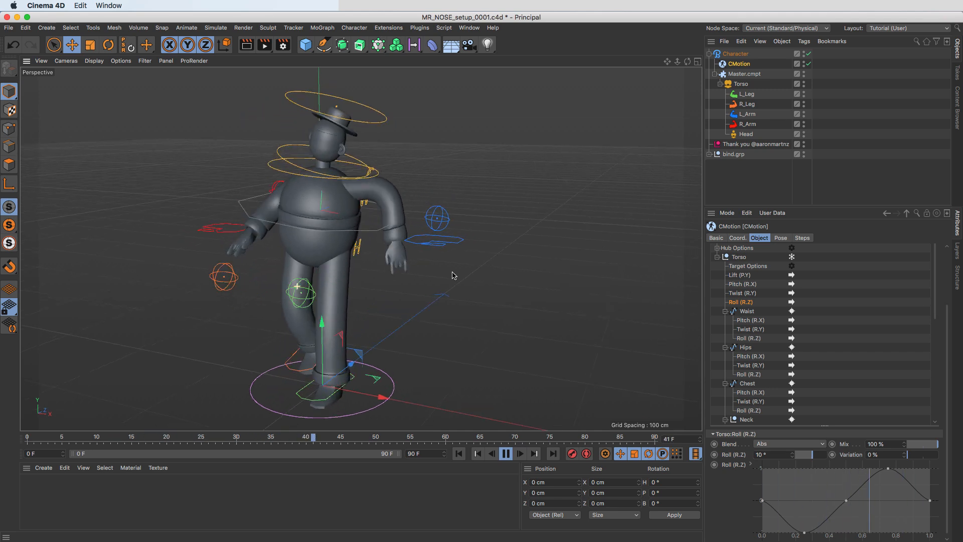
- Set the Vert value of L_Wrist to 105 cm
{"action": "scroll", "coordinate": [828, 316], "scroll_direction": "down", "scroll_amount": 10}
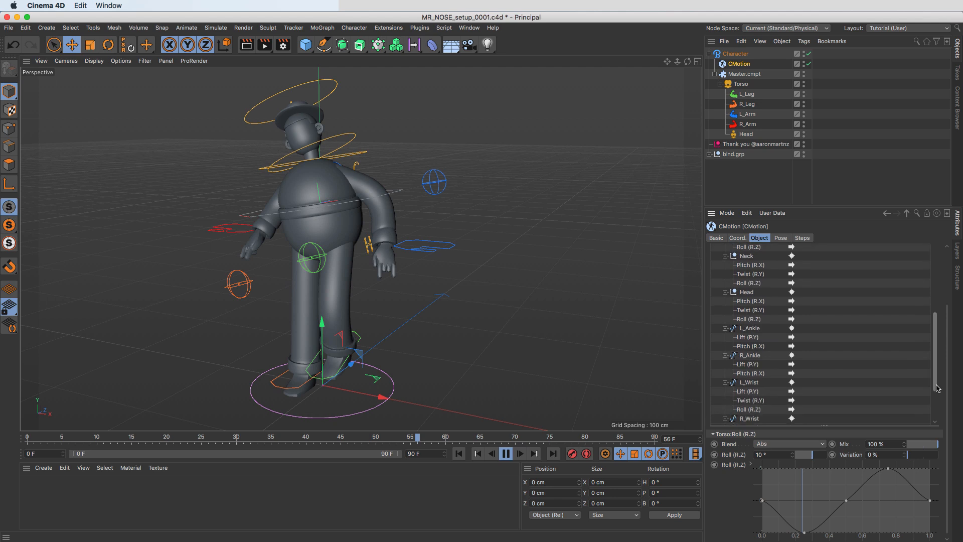
{"action": "left_click", "coordinate": [847, 320]}
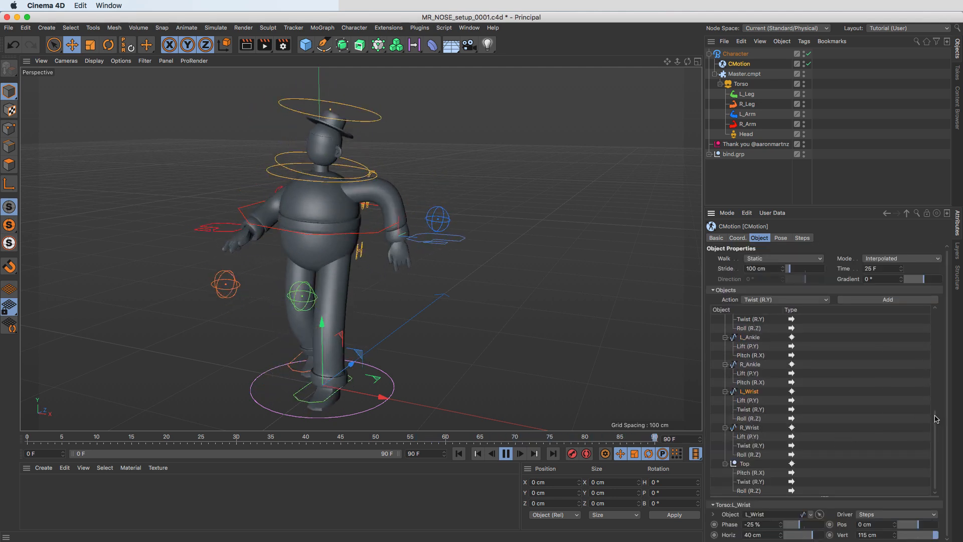
{"action": "left_click", "coordinate": [876, 535]}
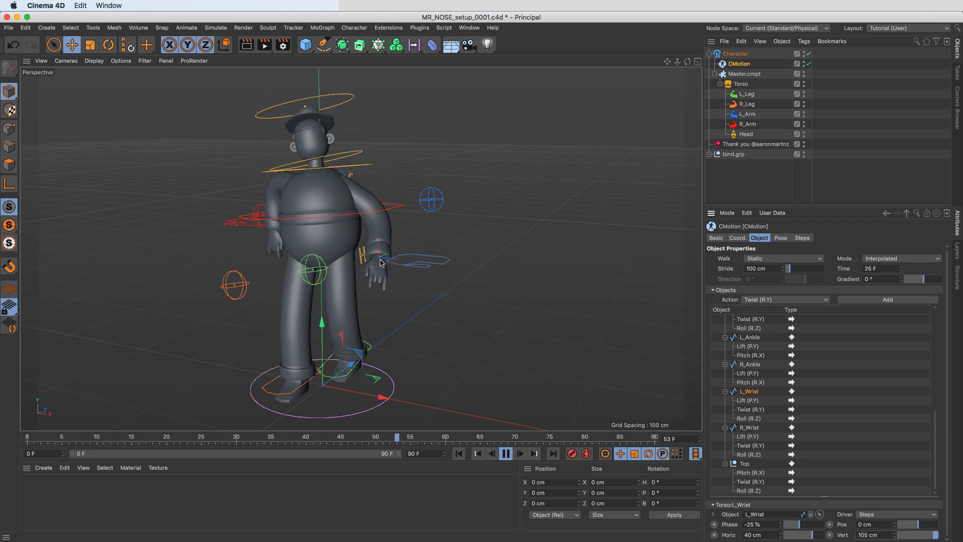
- Set the Vert value of R_Wrist to 105 cm and bring its Horiz value to about -30.5 cm
{"action": "left_click", "coordinate": [750, 429]}
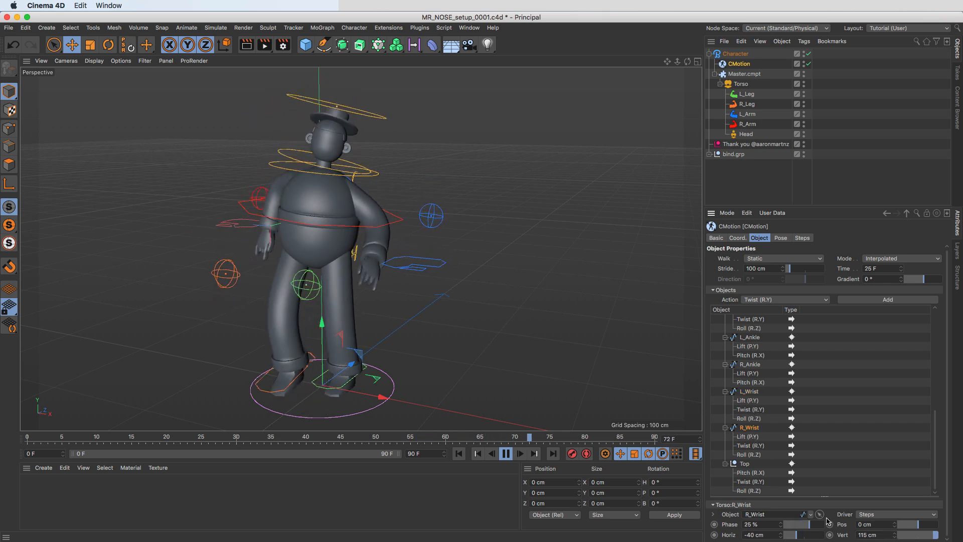
{"action": "left_click", "coordinate": [878, 535]}
{"action": "type", "text": "10"}
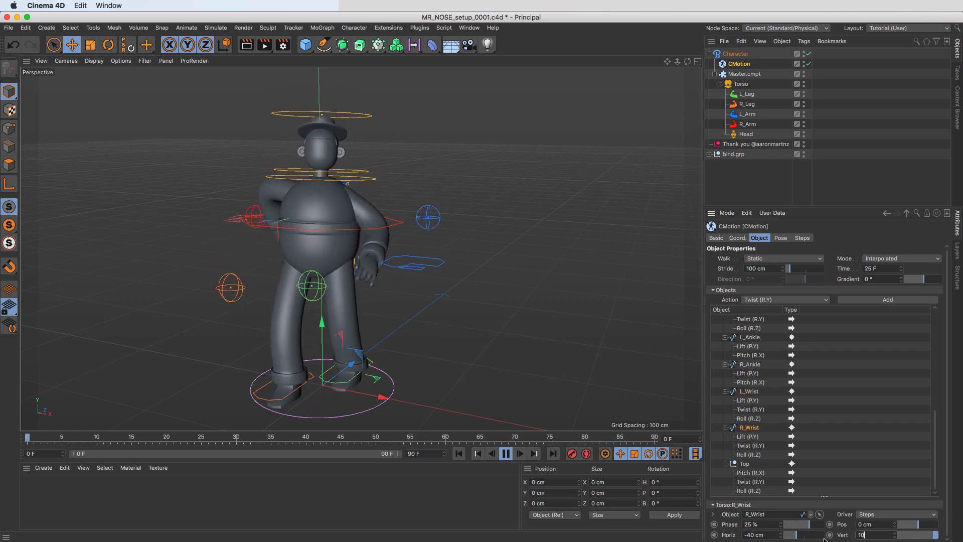
{"action": "left_click_drag", "start_coordinate": [331, 281], "coordinate": [384, 277], "text": "alt"}
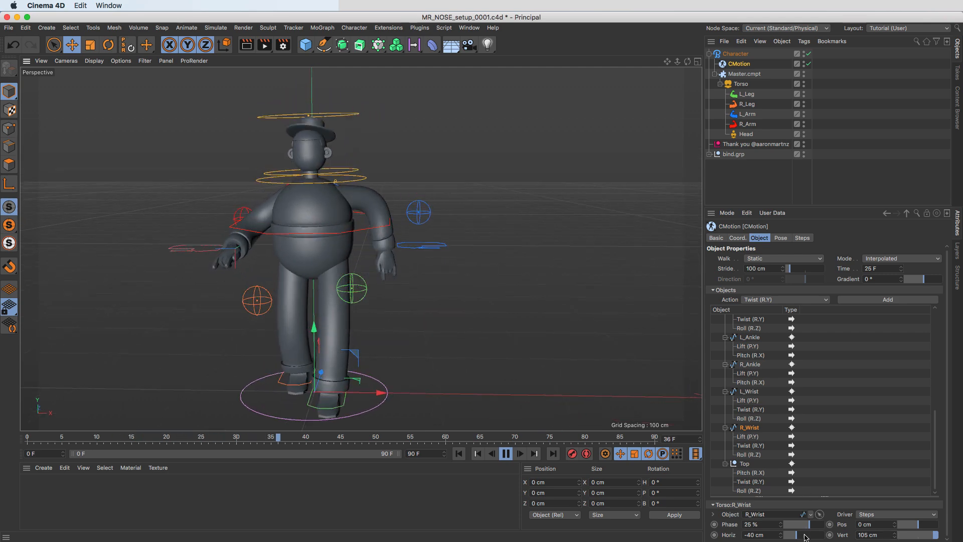
{"action": "left_click_drag", "start_coordinate": [799, 537], "coordinate": [803, 538]}
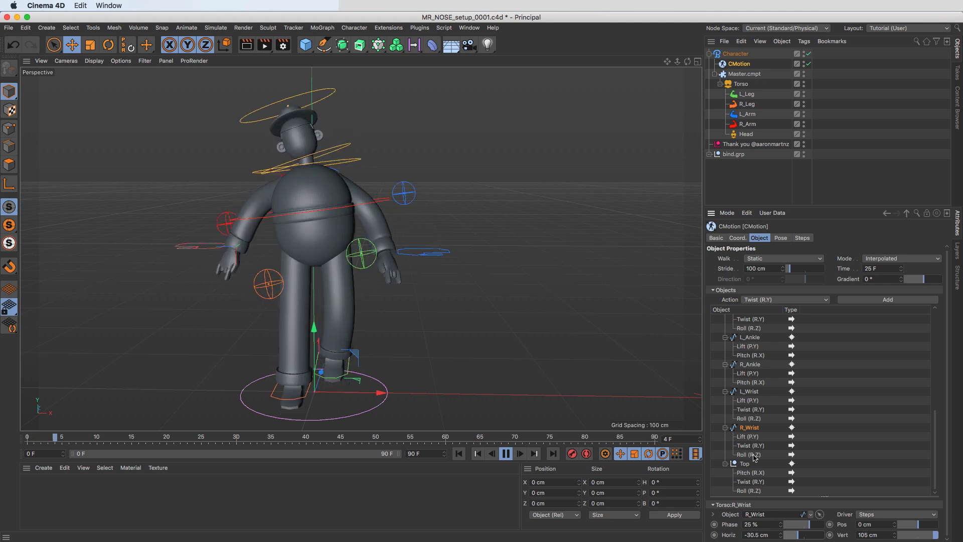
- Test the Lift (P.Y) of R_Wrist at about 38 cm, and try 35 cm on both R_Wrist and L_Wrist
{"action": "left_click", "coordinate": [748, 436]}
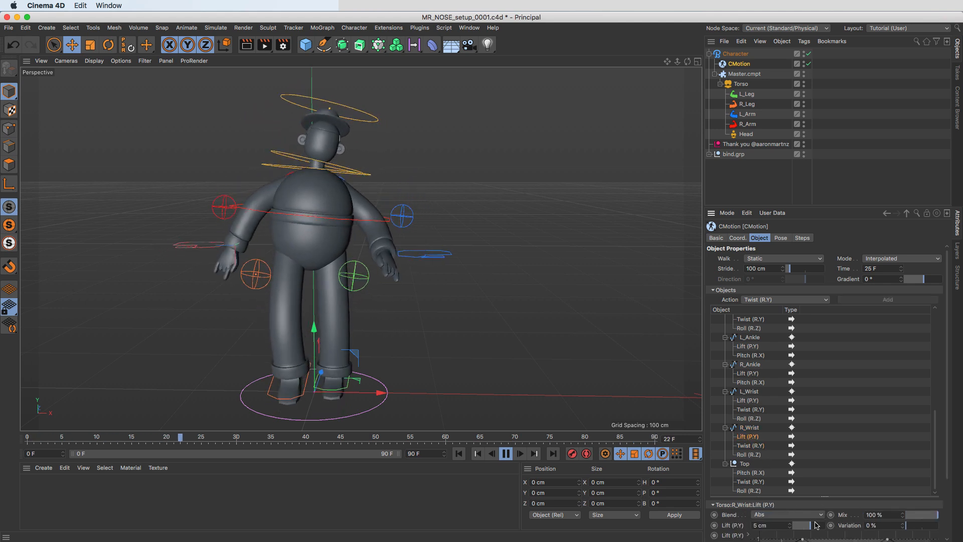
{"action": "left_click", "coordinate": [816, 525]}
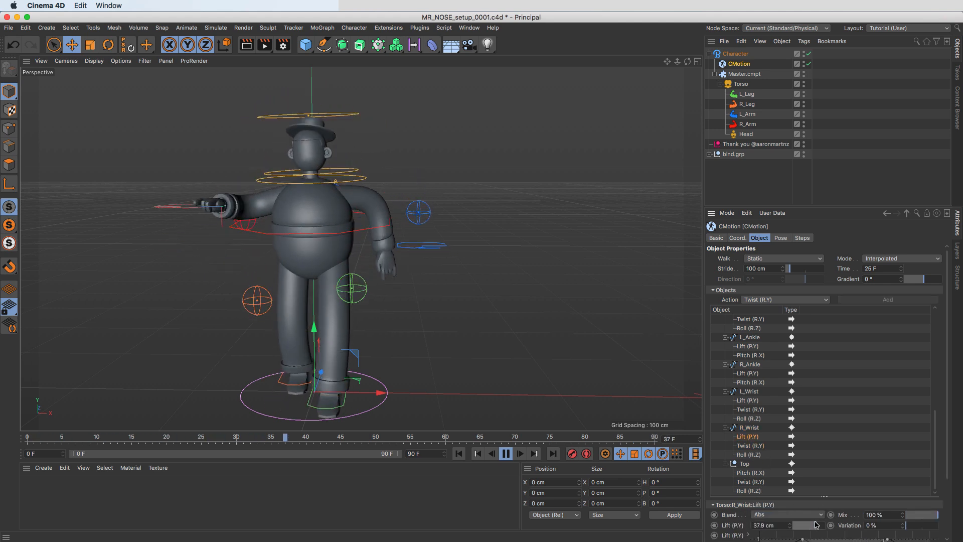
{"action": "left_click_drag", "start_coordinate": [777, 524], "coordinate": [645, 518]}
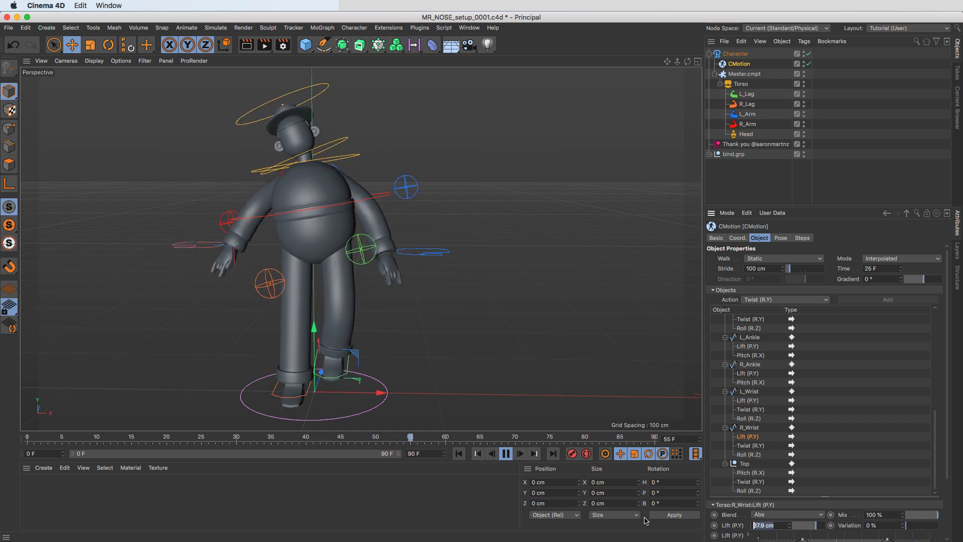
{"action": "type", "text": "35"}
{"action": "key", "text": "Return"}
{"action": "left_click", "coordinate": [747, 400]}
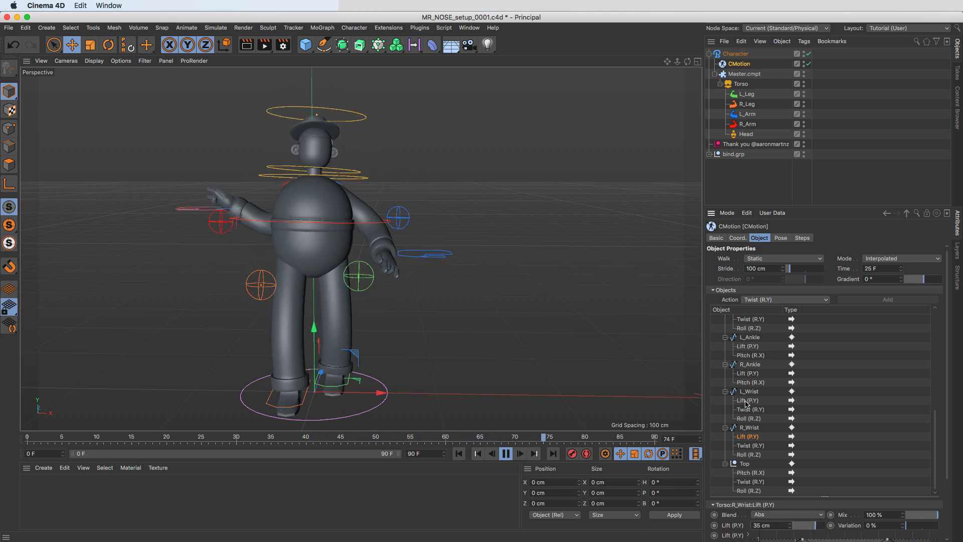
{"action": "left_click_drag", "start_coordinate": [768, 525], "coordinate": [583, 530]}
{"action": "type", "text": "35"}
{"action": "key", "text": "Return"}
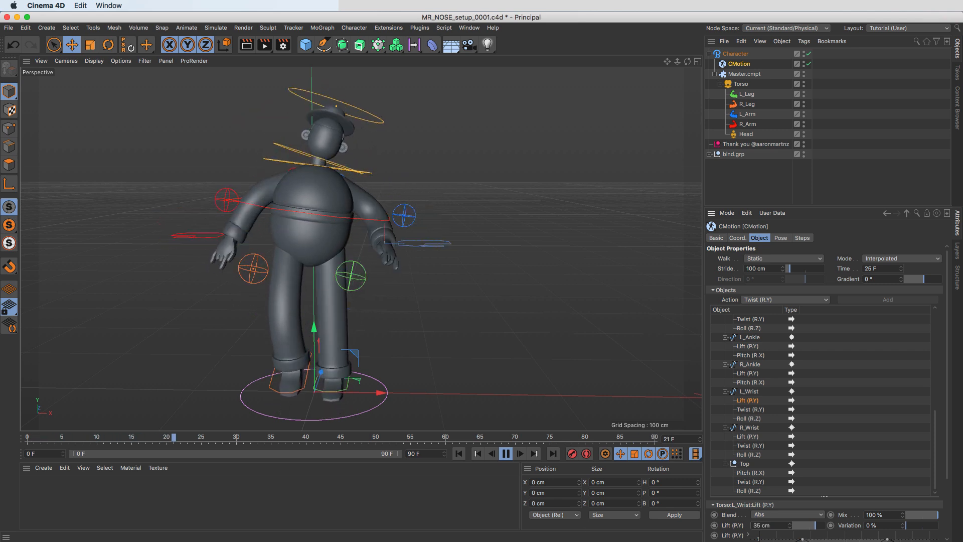
- Set the Lift (P.Y) of both L_Wrist and R_Wrist to 15 cm
{"action": "left_click", "coordinate": [770, 524]}
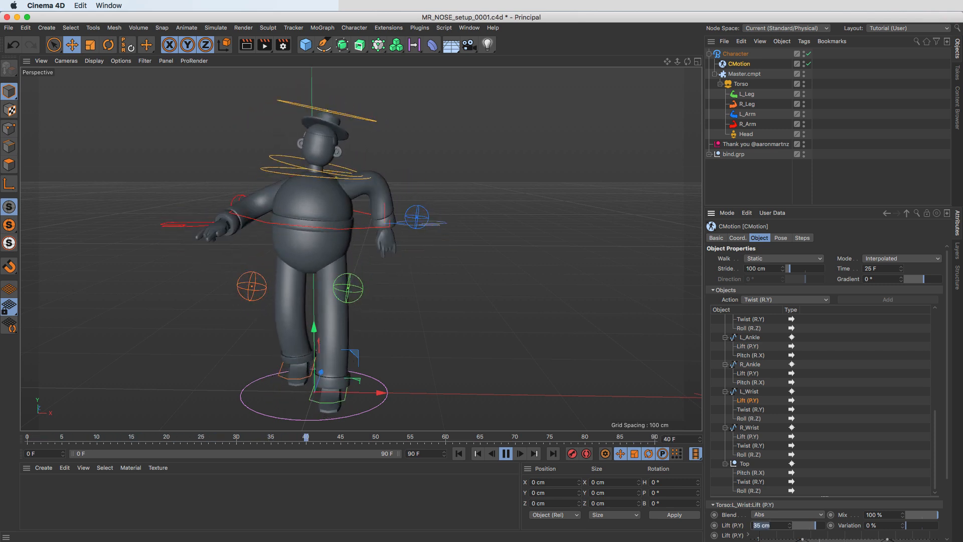
{"action": "type", "text": "15"}
{"action": "key", "text": "Return"}
{"action": "left_click", "coordinate": [749, 437]}
{"action": "left_click", "coordinate": [770, 525]}
{"action": "type", "text": "15"}
{"action": "key", "text": "Return"}
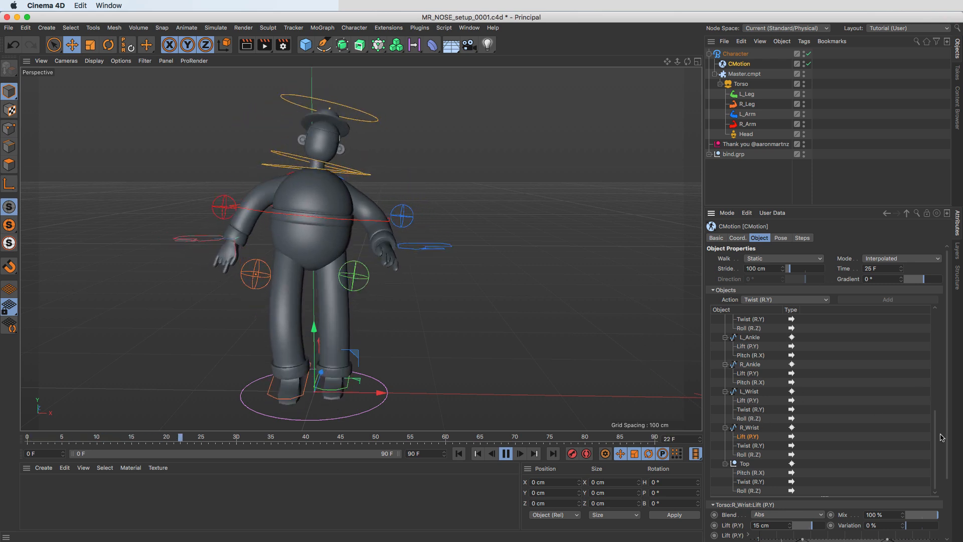
- Examine the arm swing and elbow direction of the playing walk cycle from the front, side and three-quarter views
{"action": "left_click_drag", "start_coordinate": [283, 308], "coordinate": [251, 319], "text": "alt"}
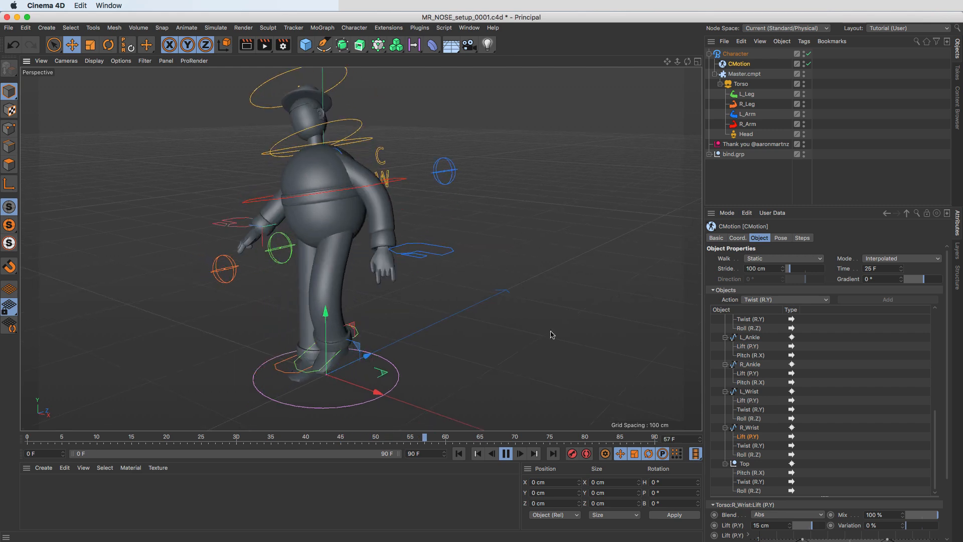
{"action": "scroll", "coordinate": [950, 395], "scroll_direction": "down", "scroll_amount": 3}
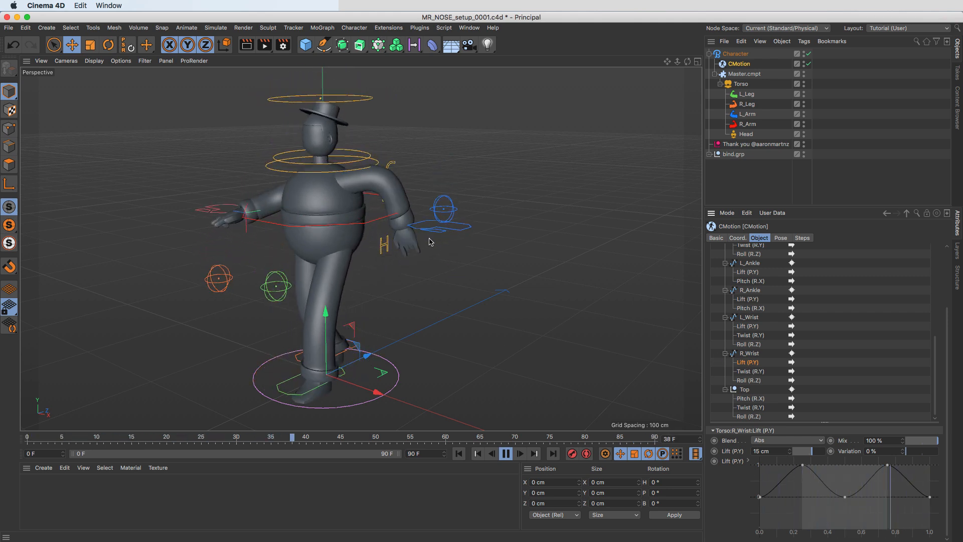
{"action": "left_click", "coordinate": [226, 216]}
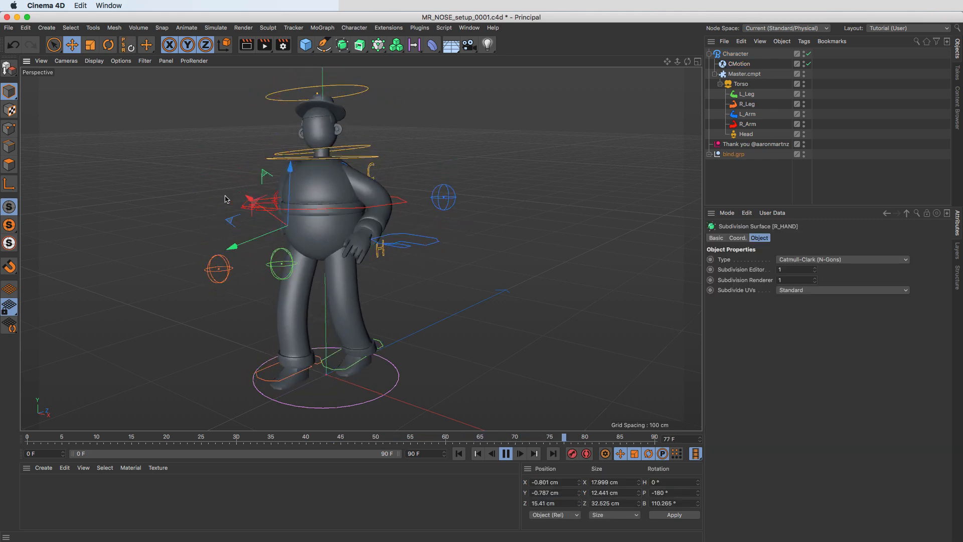
{"action": "left_click_drag", "start_coordinate": [360, 247], "coordinate": [443, 299], "text": "alt"}
{"action": "left_click", "coordinate": [313, 295]}
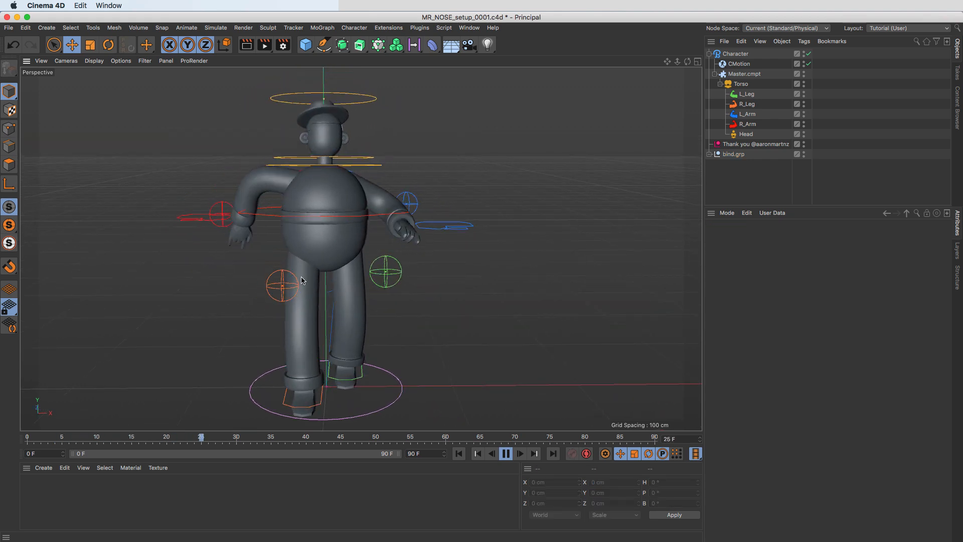
{"action": "left_click_drag", "start_coordinate": [325, 277], "coordinate": [296, 277], "text": "alt"}
{"action": "right_click_drag", "start_coordinate": [357, 276], "coordinate": [316, 292], "text": "alt"}
{"action": "left_click_drag", "start_coordinate": [315, 307], "coordinate": [369, 319], "text": "alt"}
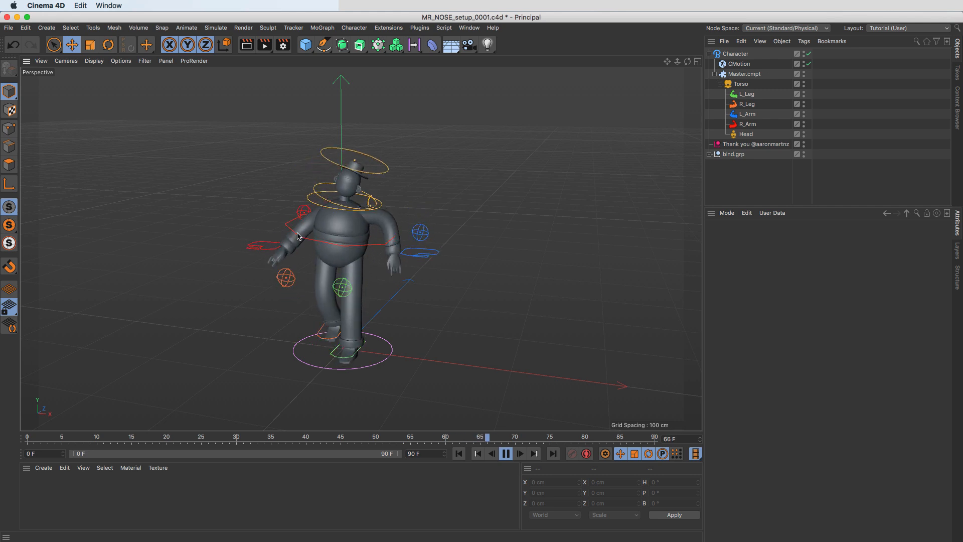
{"action": "left_click_drag", "start_coordinate": [291, 238], "coordinate": [253, 242], "text": "alt"}
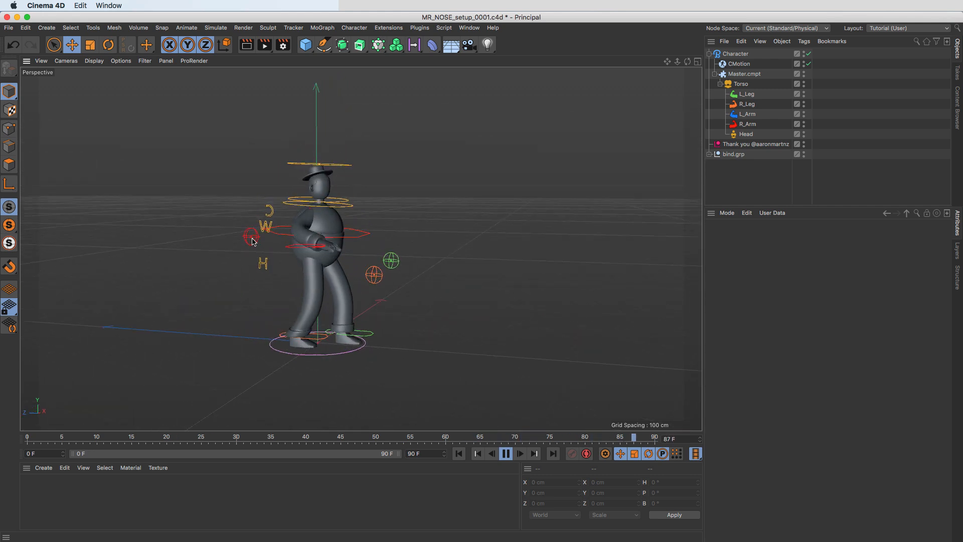
- Move the right and left elbow controllers away from the body, placing the left one at about X 50, Y 9.5, Z -1.8 cm
{"action": "left_click", "coordinate": [254, 242]}
{"action": "left_click_drag", "start_coordinate": [310, 259], "coordinate": [510, 198], "text": "alt"}
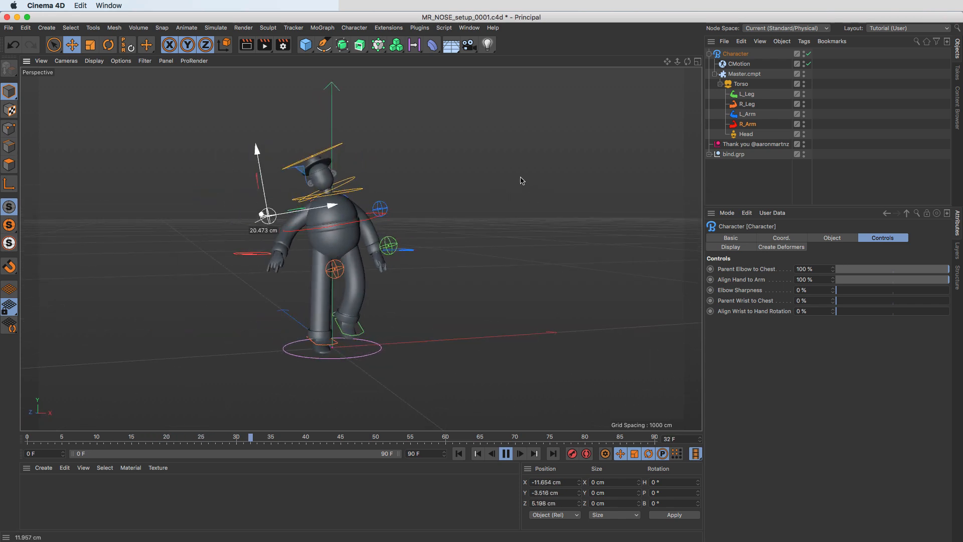
{"action": "left_click", "coordinate": [379, 222]}
{"action": "left_click_drag", "start_coordinate": [406, 224], "coordinate": [410, 202], "text": "alt"}
{"action": "mouse_move", "coordinate": [349, 253]}
{"action": "left_mouse_down", "text": "alt"}
{"action": "mouse_move", "coordinate": [530, 256]}
{"action": "mouse_move", "coordinate": [339, 260]}
{"action": "left_mouse_up", "text": "alt"}
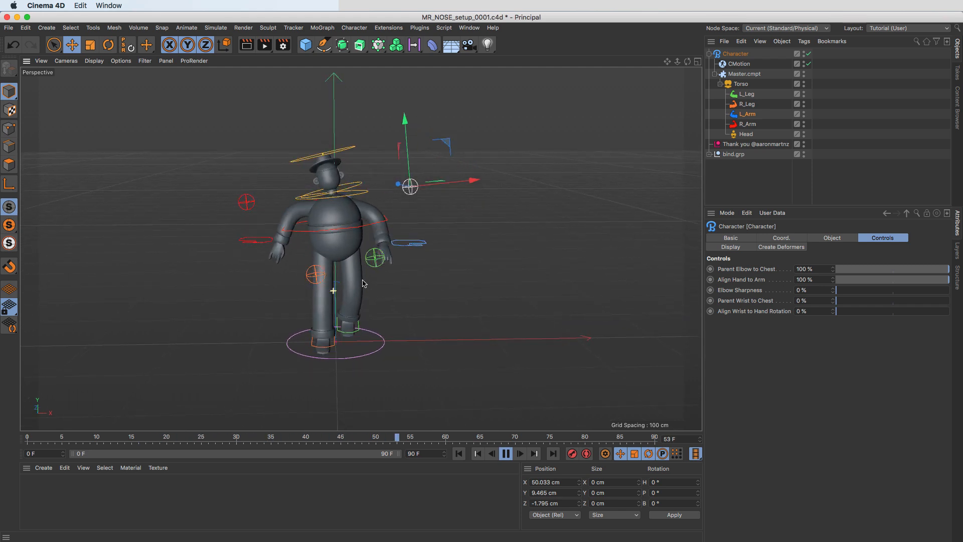
- Spread the left and right knee controllers outward, the right one to about X -16.9, Y -3.5, Z 1.8 cm, and stop playback
{"action": "scroll", "coordinate": [367, 281], "scroll_direction": "up", "scroll_amount": 4}
{"action": "left_click", "coordinate": [383, 269]}
{"action": "left_click", "coordinate": [303, 267]}
{"action": "left_click_drag", "start_coordinate": [412, 260], "coordinate": [453, 258]}
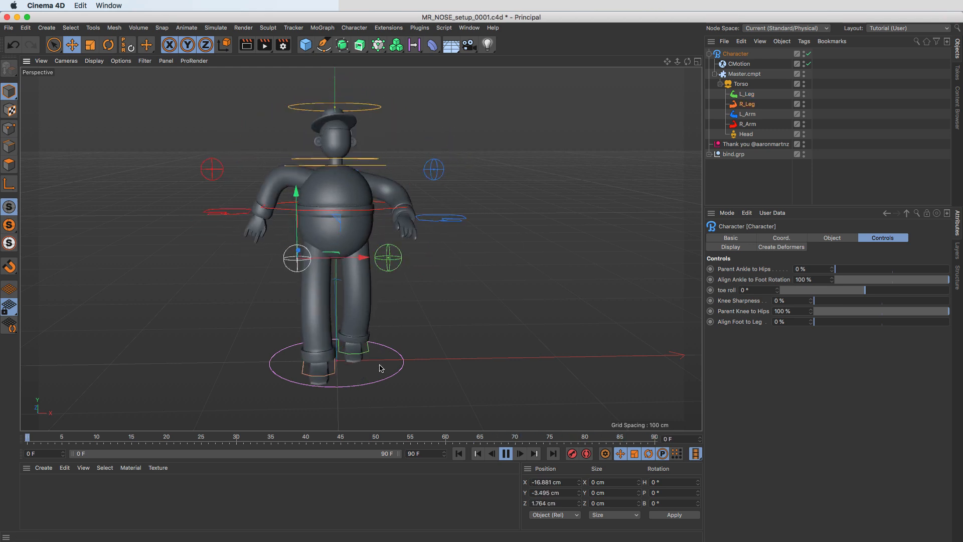
{"action": "left_click_drag", "start_coordinate": [378, 367], "coordinate": [353, 367], "text": "alt"}
{"action": "key", "text": "F8"}
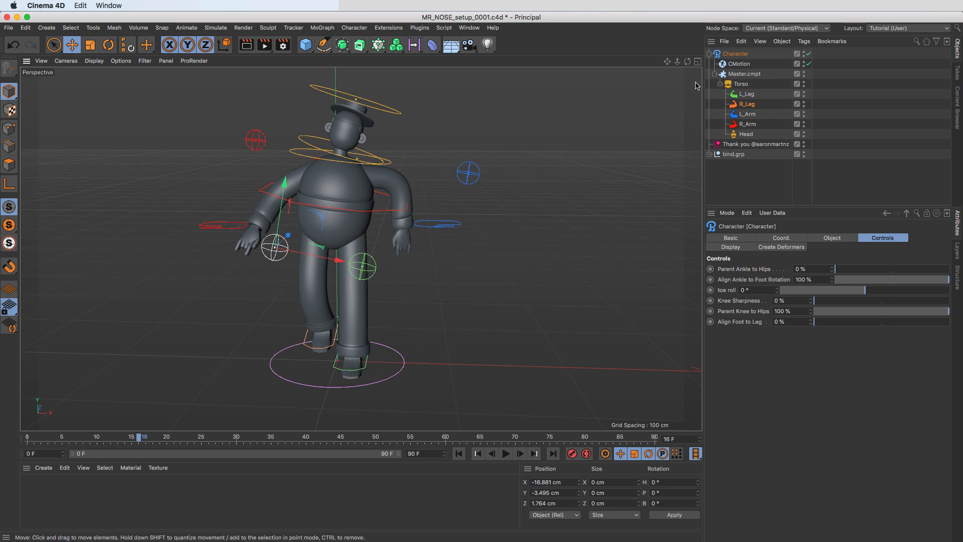
- Try a Horiz value of 15 cm on R_Ankle in the CMotion object
{"action": "left_click", "coordinate": [738, 65]}
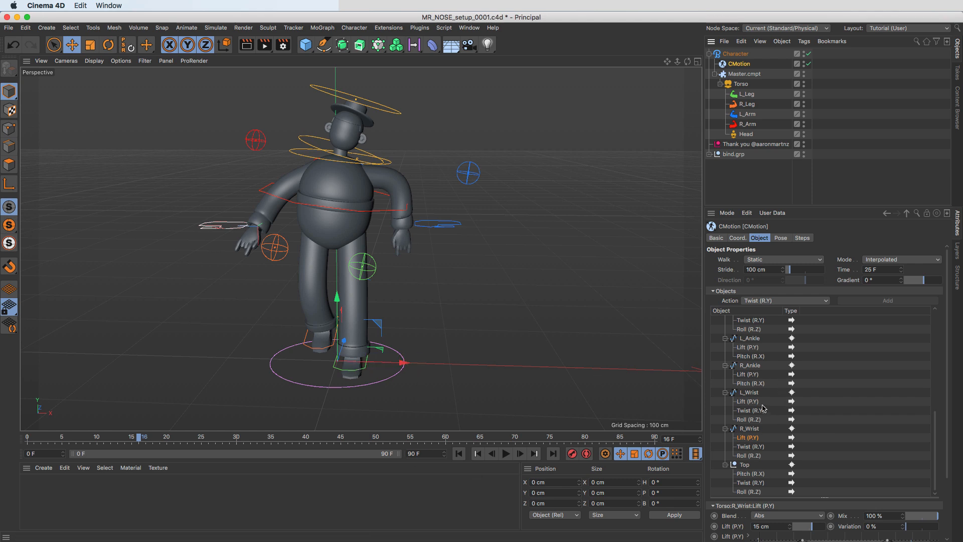
{"action": "left_click", "coordinate": [751, 365]}
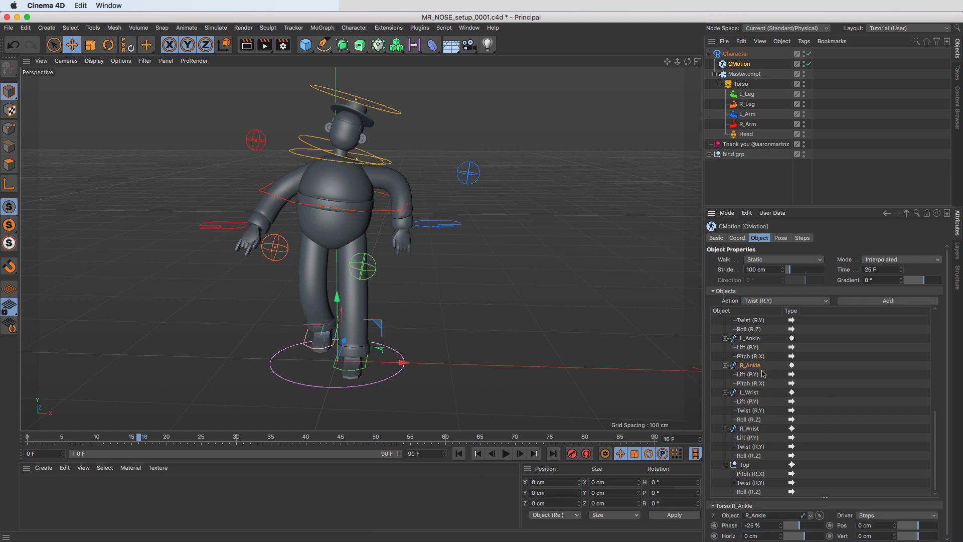
{"action": "left_click_drag", "start_coordinate": [809, 537], "coordinate": [745, 536]}
{"action": "type", "text": "15"}
{"action": "key", "text": "Return"}
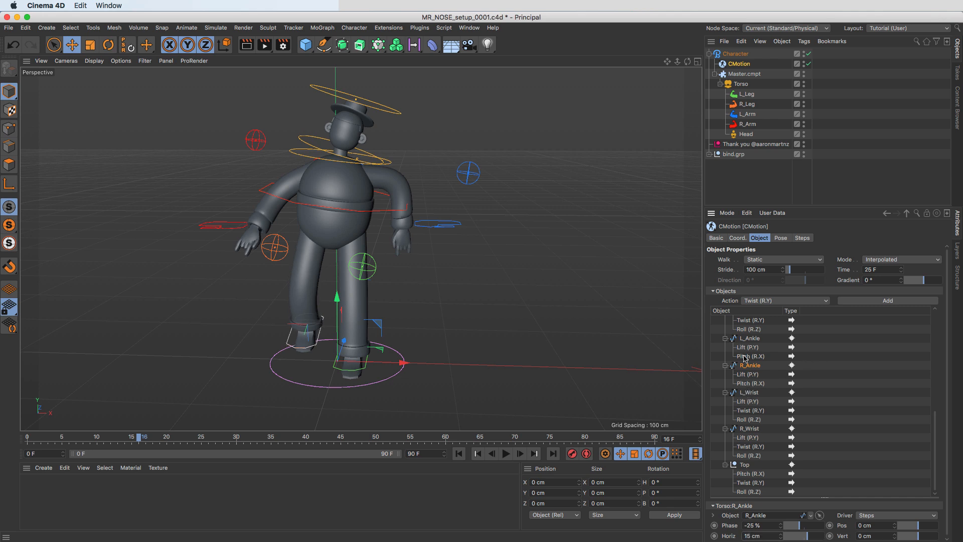
- Try Horiz values of 15 cm and -15 cm on L_Ankle, and play the walk cycle from the start
{"action": "left_click", "coordinate": [749, 340]}
{"action": "type", "text": "15"}
{"action": "key", "text": "Return"}
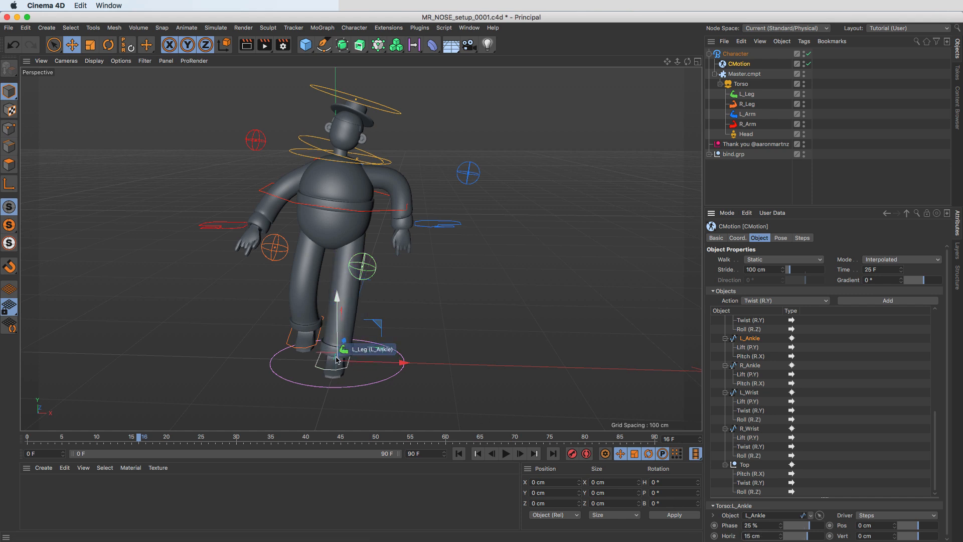
{"action": "left_click_drag", "start_coordinate": [766, 537], "coordinate": [746, 536]}
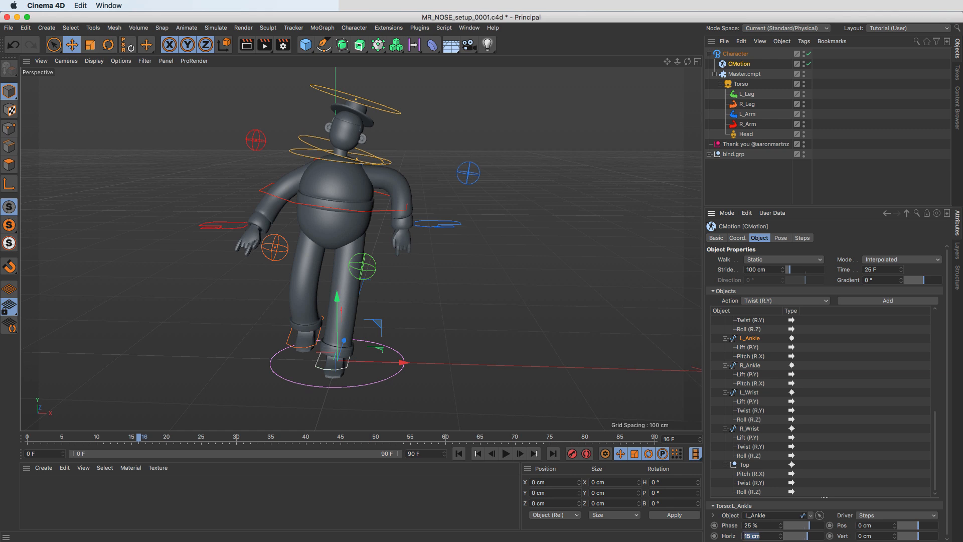
{"action": "left_click", "coordinate": [460, 454]}
{"action": "left_click", "coordinate": [505, 454]}
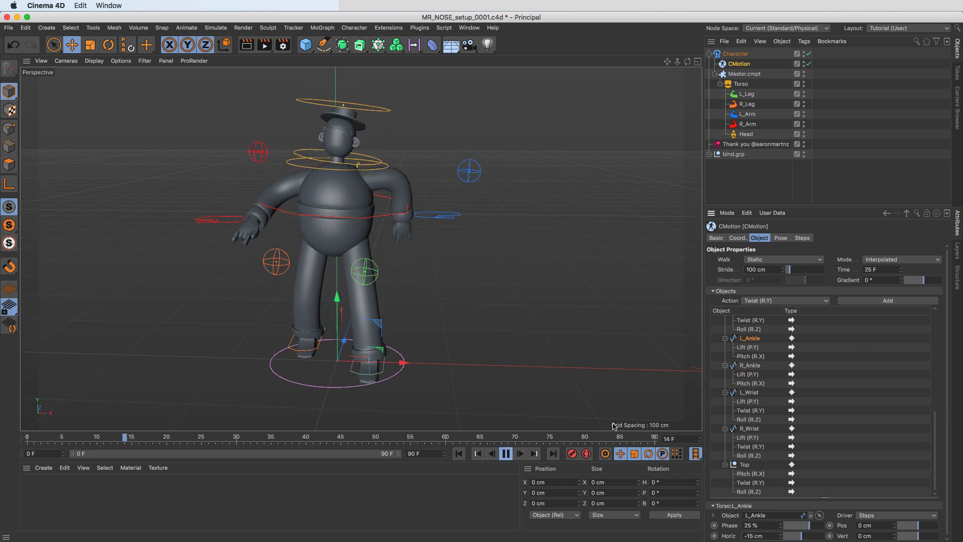
- Narrow the stance by giving L_Ankle a smaller negative Horiz value and setting R_Ankle's Horiz to 5 cm
{"action": "double_click", "coordinate": [753, 536]}
{"action": "type", "text": "-"}
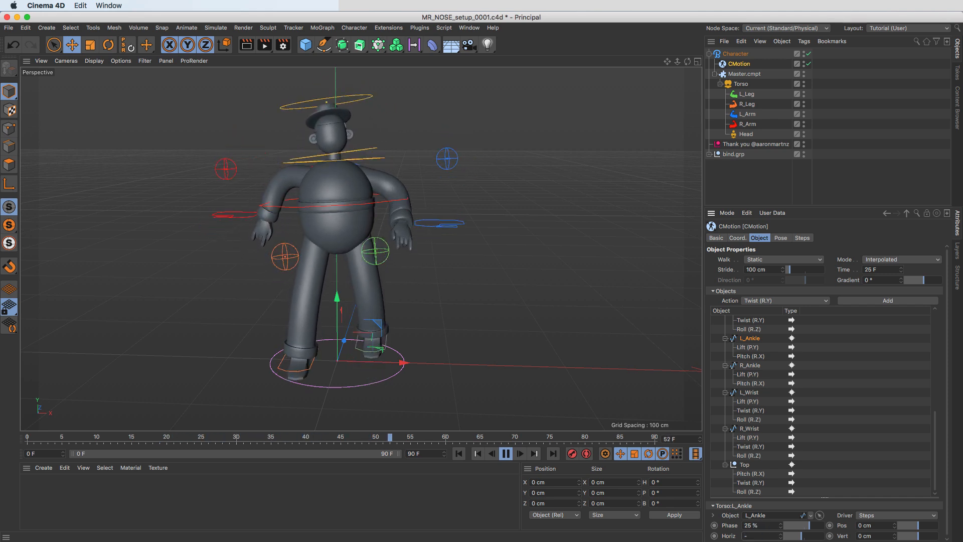
{"action": "left_click", "coordinate": [750, 365]}
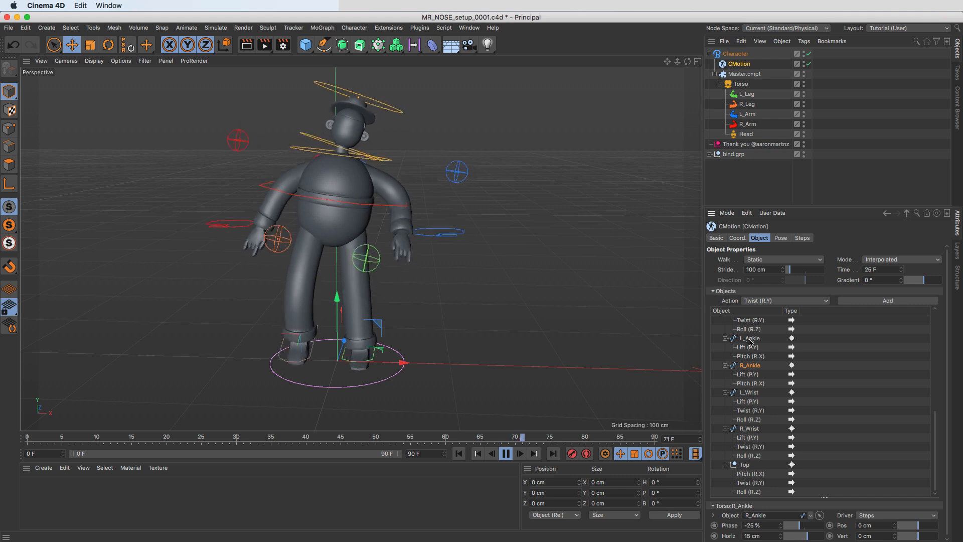
{"action": "double_click", "coordinate": [763, 536]}
{"action": "type", "text": "5"}
{"action": "key", "text": "Return"}
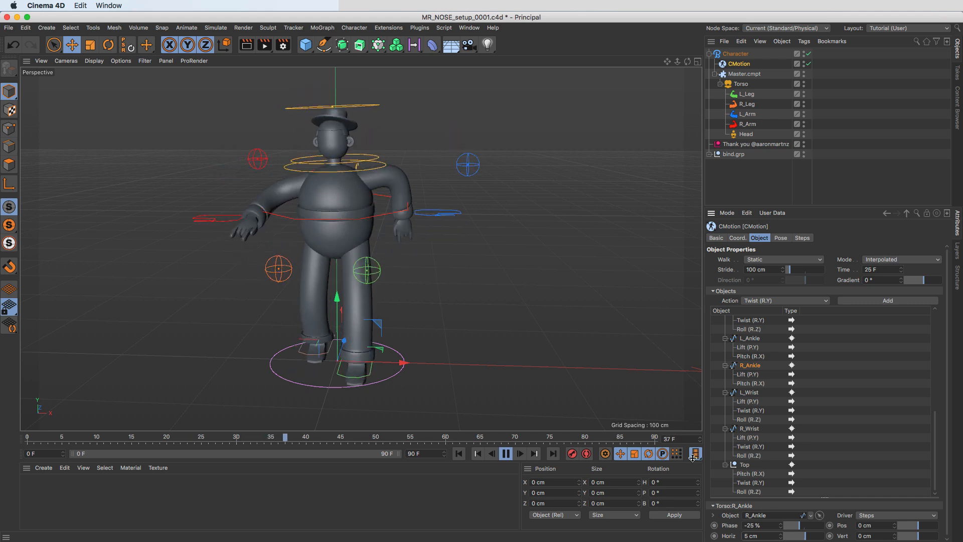
- Test the Lift (P.Y) of R_Ankle at about 59 cm and set it to 30 cm
{"action": "left_click", "coordinate": [744, 376]}
{"action": "left_click_drag", "start_coordinate": [824, 530], "coordinate": [820, 530]}
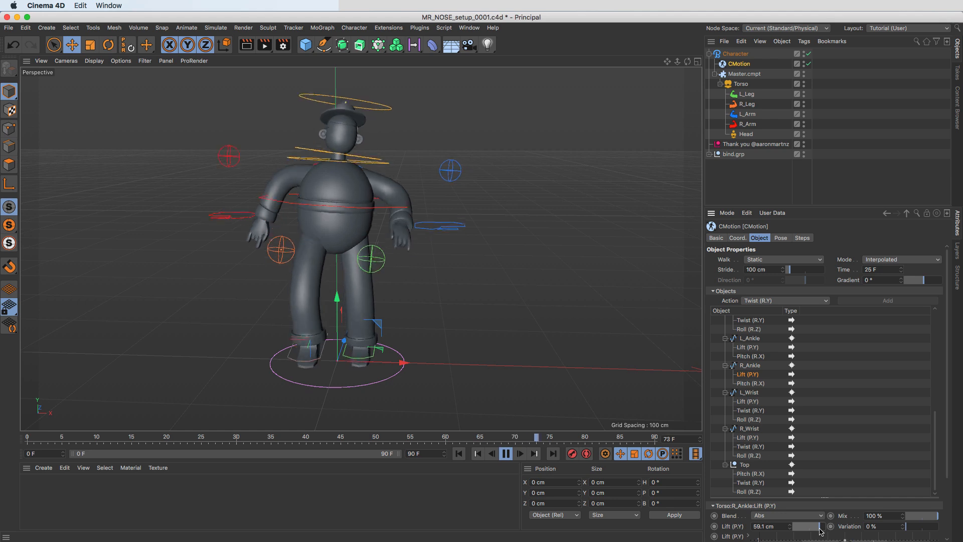
{"action": "double_click", "coordinate": [778, 526]}
{"action": "type", "text": "30"}
{"action": "key", "text": "Return"}
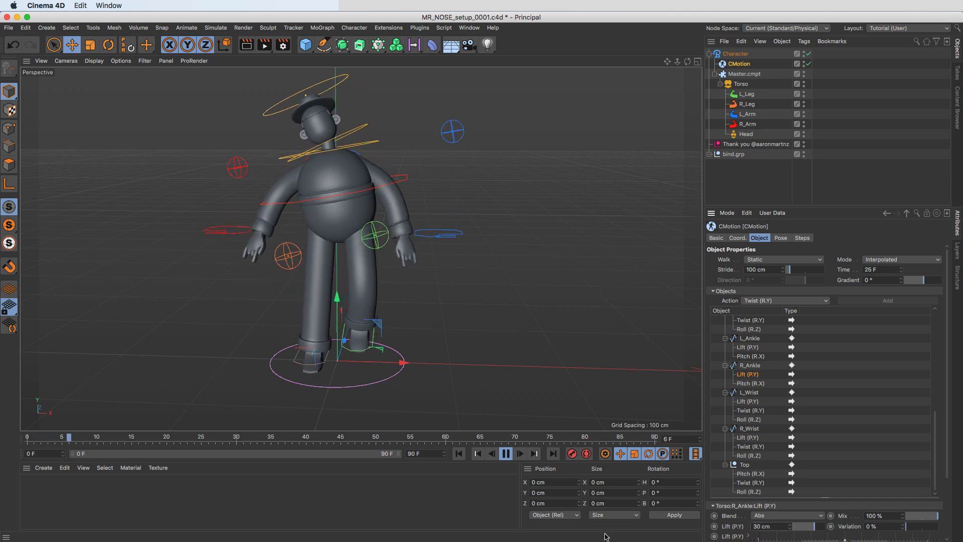
- Match L_Ankle's Lift (P.Y) in the CMotion object to 30 cm
{"action": "left_click", "coordinate": [747, 347]}
{"action": "double_click", "coordinate": [765, 526]}
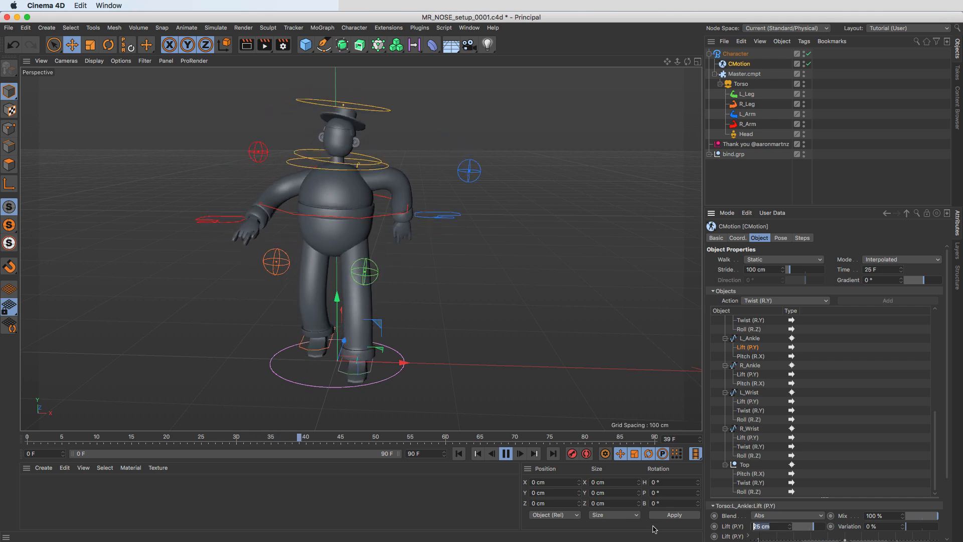
{"action": "left_click", "coordinate": [747, 375]}
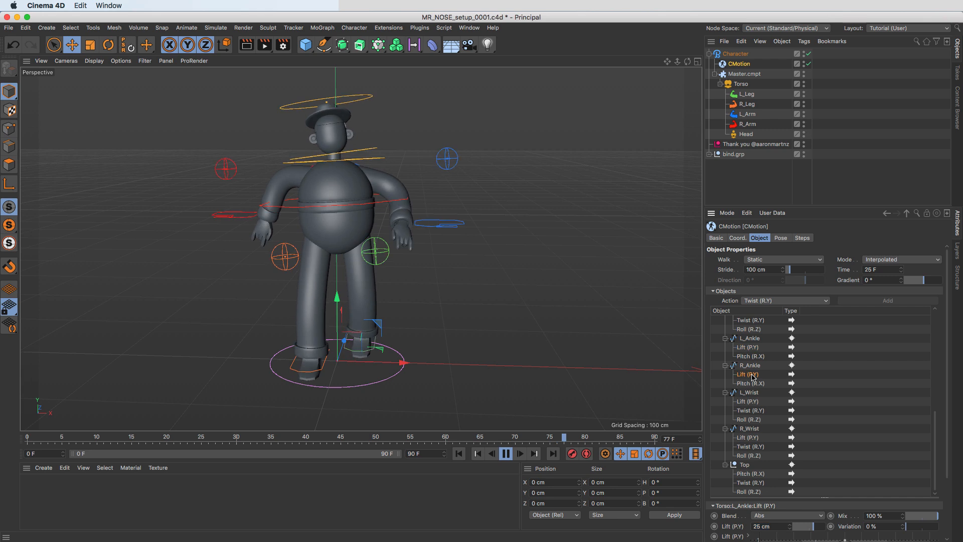
{"action": "left_click", "coordinate": [748, 347]}
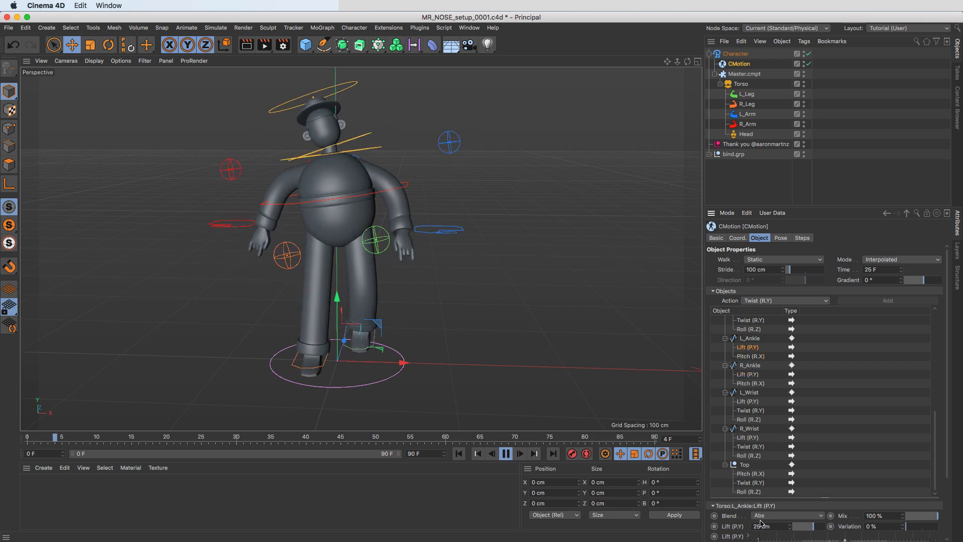
{"action": "left_click", "coordinate": [773, 526]}
{"action": "type", "text": "30"}
{"action": "key", "text": "Return"}
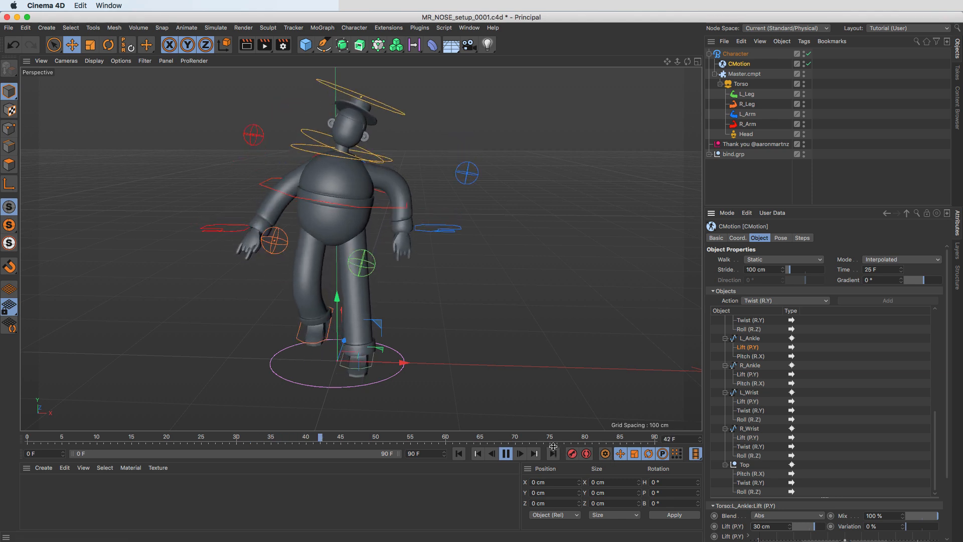
- Raise the Lift (P.Y) of both L_Ankle and R_Ankle to 55 cm
{"action": "left_click", "coordinate": [754, 525]}
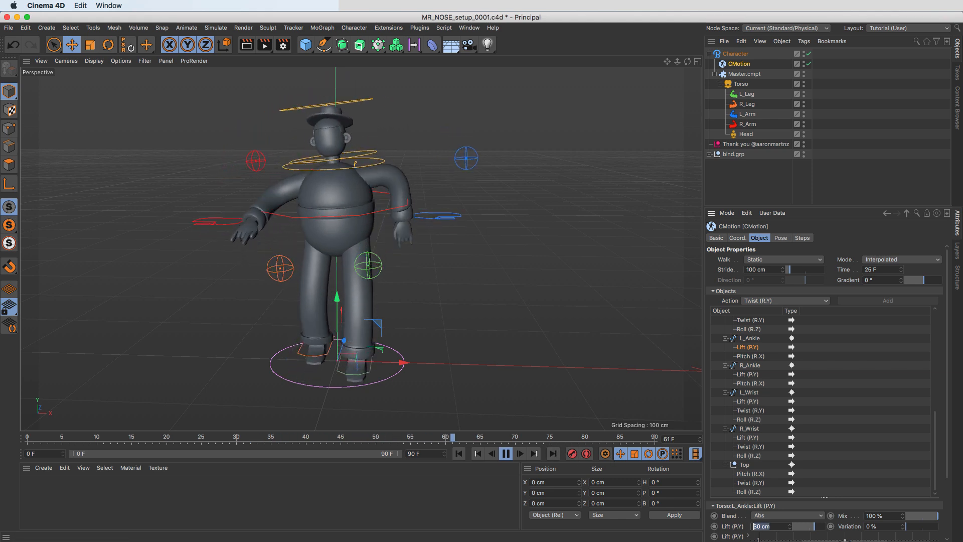
{"action": "type", "text": "55"}
{"action": "key", "text": "Return"}
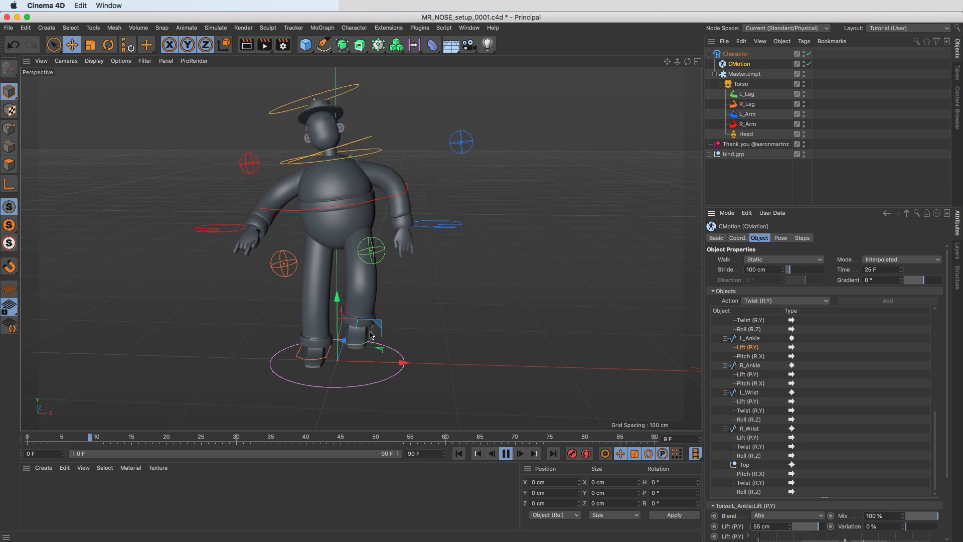
{"action": "left_click", "coordinate": [748, 375]}
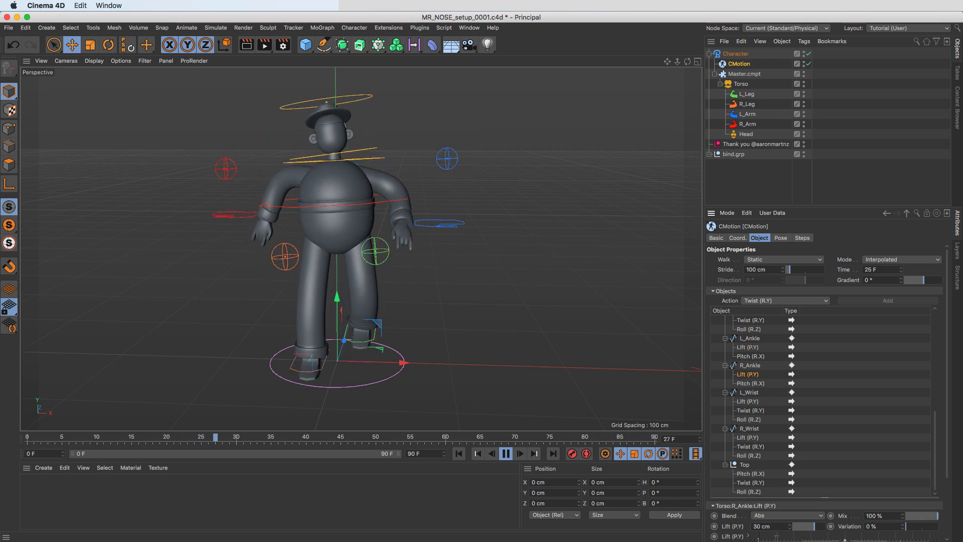
{"action": "left_click_drag", "start_coordinate": [773, 526], "coordinate": [687, 529]}
{"action": "type", "text": "55"}
{"action": "key", "text": "Return"}
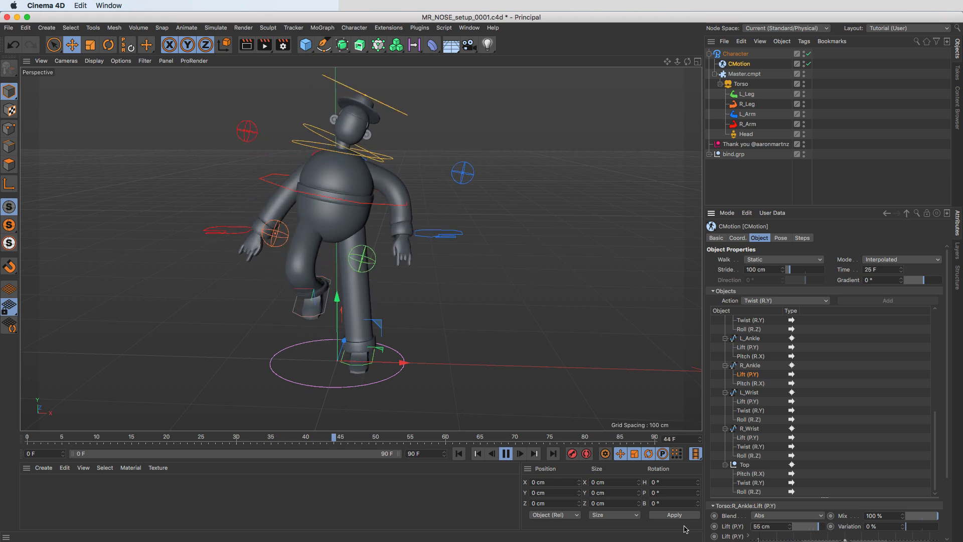
- Set the Pitch (R.X) of both R_Ankle and L_Ankle to -35°
{"action": "left_click_drag", "start_coordinate": [410, 335], "coordinate": [341, 343], "text": "alt"}
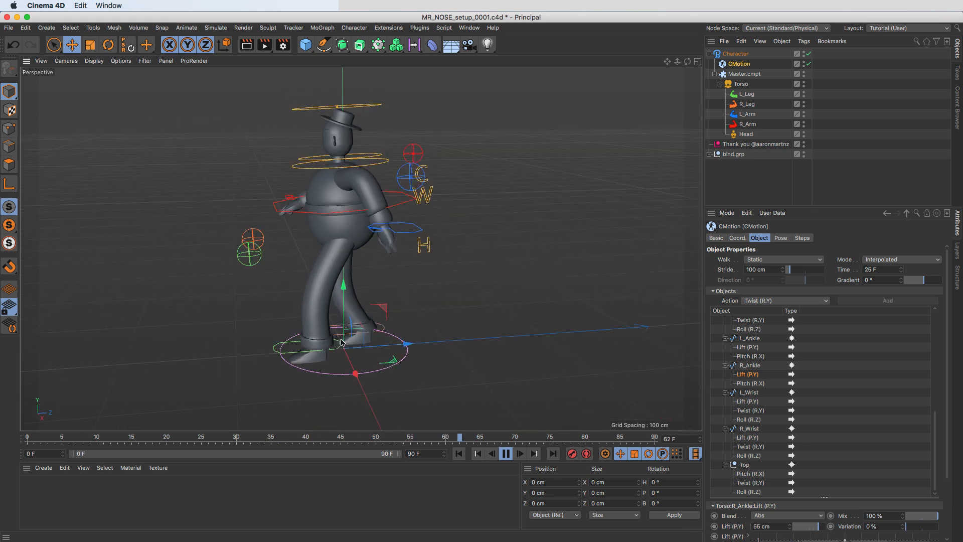
{"action": "left_click", "coordinate": [759, 384]}
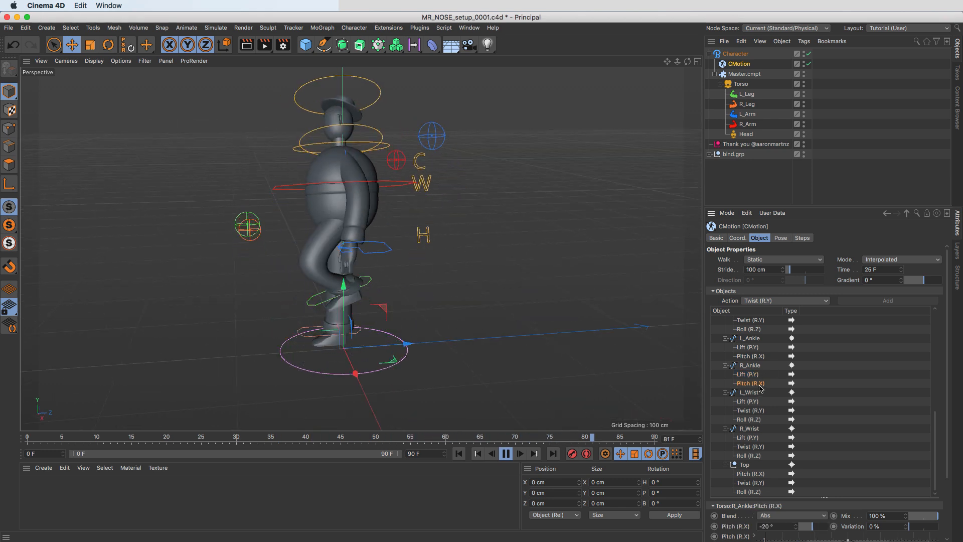
{"action": "double_click", "coordinate": [781, 526]}
{"action": "type", "text": "-"}
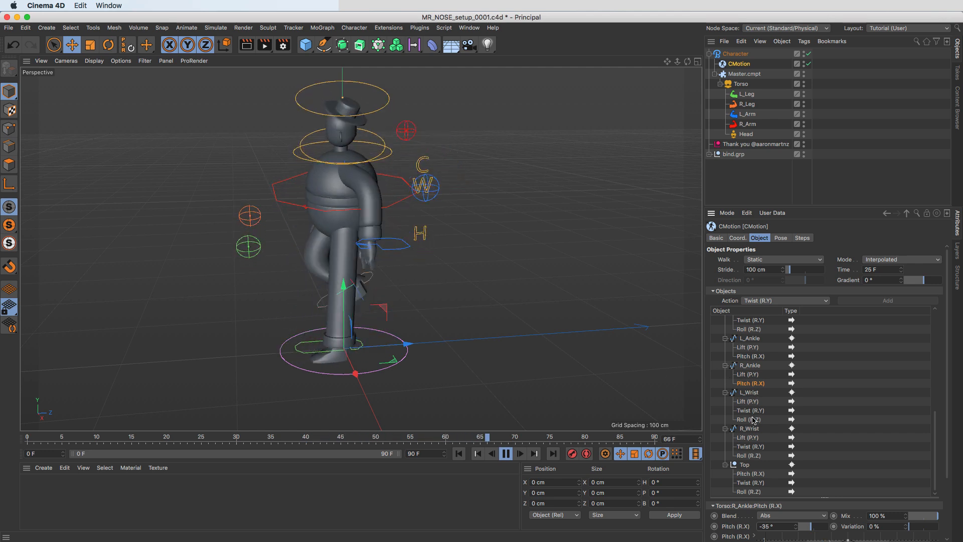
{"action": "left_click", "coordinate": [749, 356]}
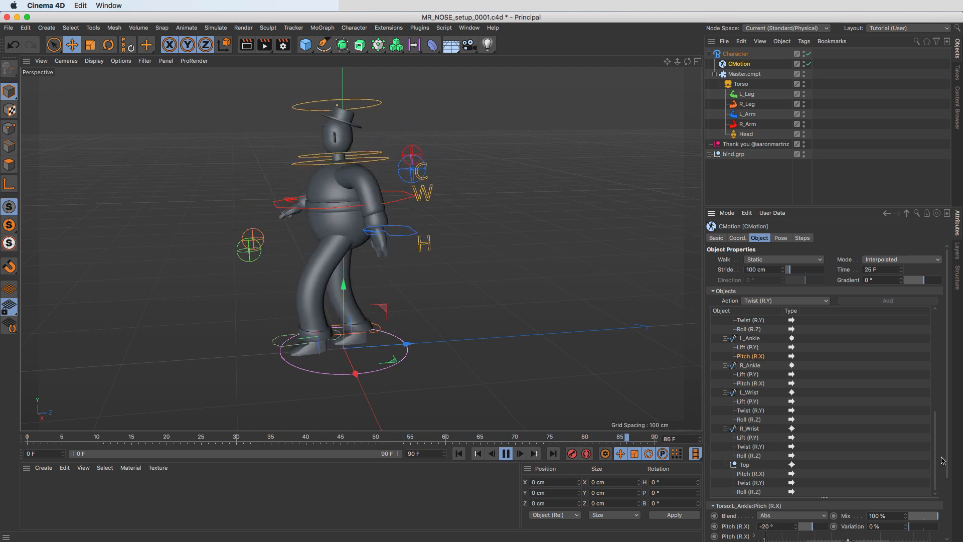
{"action": "left_click", "coordinate": [752, 385]}
{"action": "left_click", "coordinate": [747, 357]}
{"action": "double_click", "coordinate": [767, 526]}
{"action": "type", "text": "-35"}
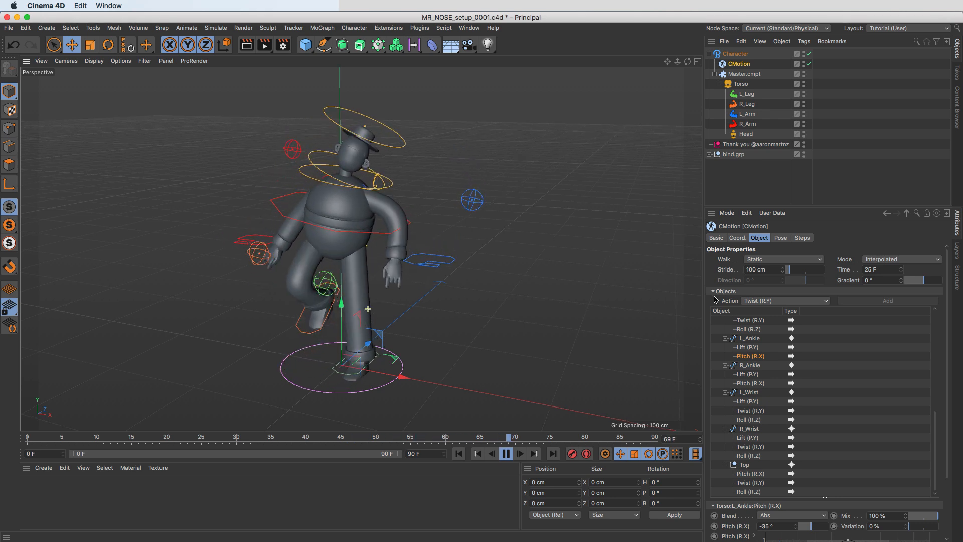
- Test a CMotion Stride of about 276 cm and set it to 150 cm
{"action": "left_click_drag", "start_coordinate": [789, 270], "coordinate": [802, 272]}
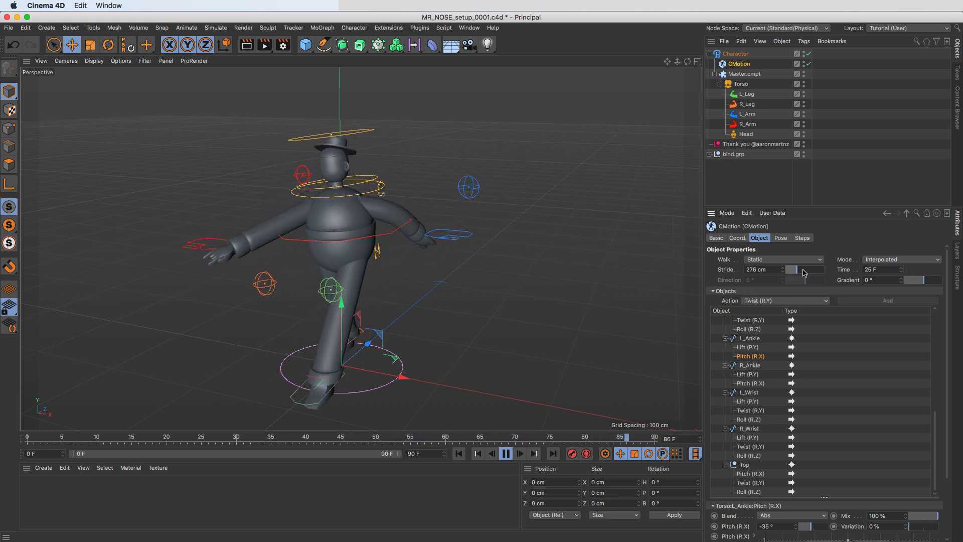
{"action": "left_click_drag", "start_coordinate": [402, 297], "coordinate": [428, 320], "text": "alt"}
{"action": "left_click_drag", "start_coordinate": [798, 270], "coordinate": [786, 272]}
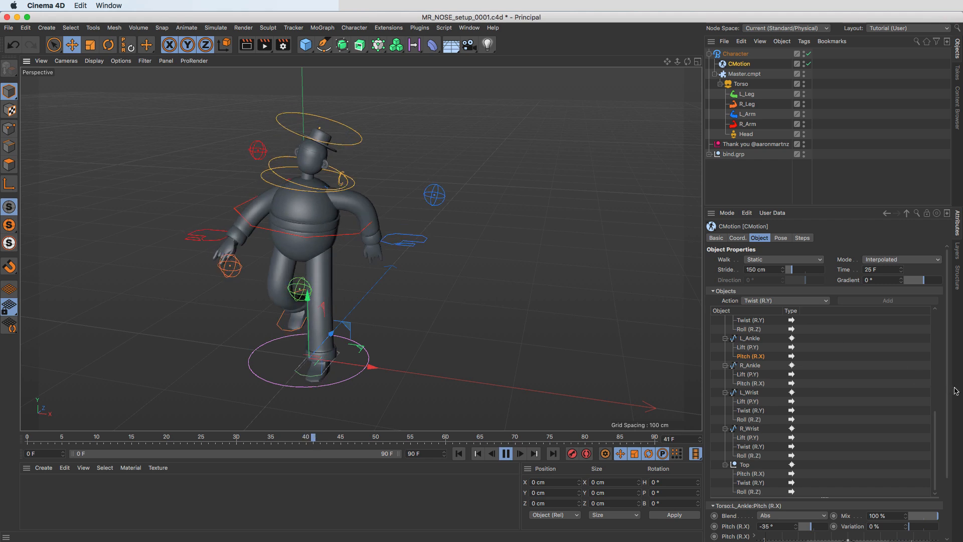
{"action": "left_click_drag", "start_coordinate": [938, 422], "coordinate": [949, 278]}
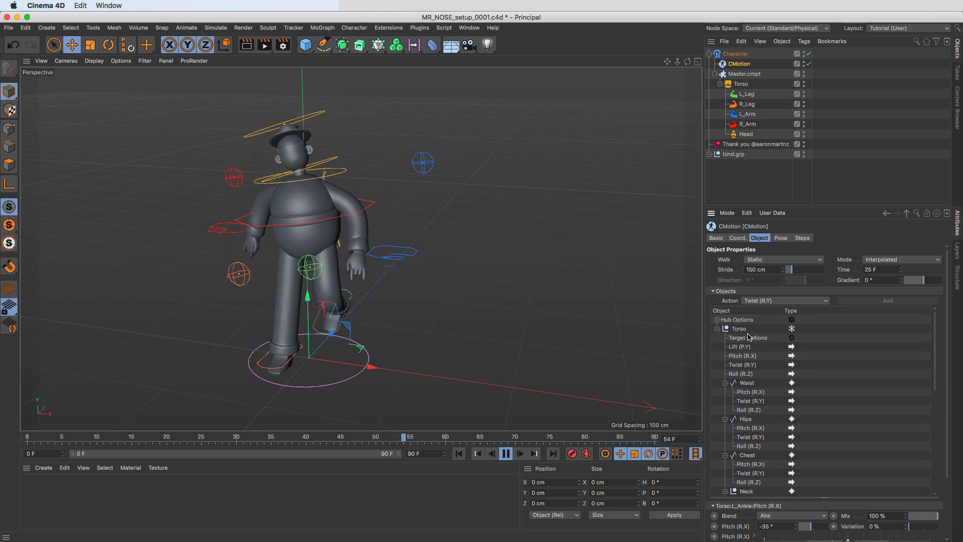
{"action": "left_click", "coordinate": [718, 320]}
{"action": "left_click", "coordinate": [717, 320]}
{"action": "left_click", "coordinate": [743, 356]}
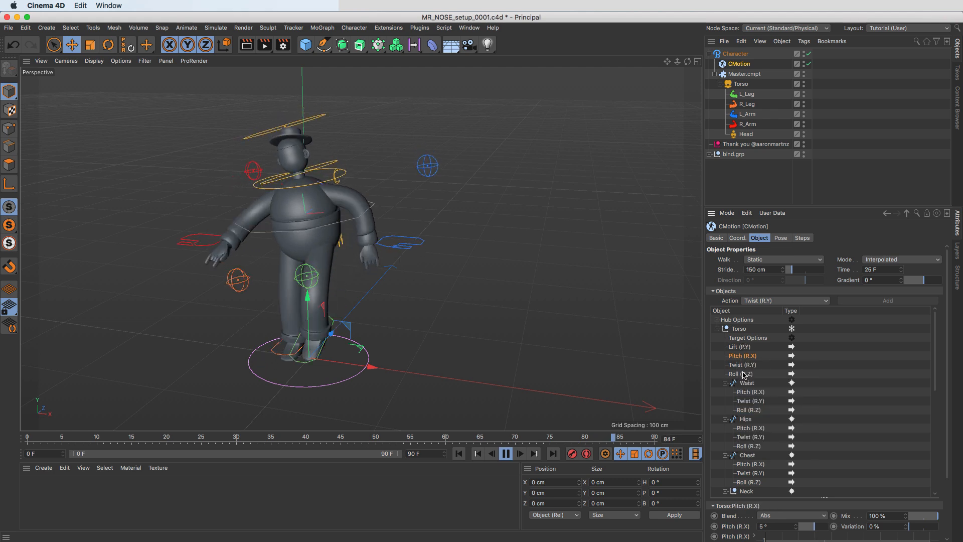
{"action": "left_click", "coordinate": [746, 385]}
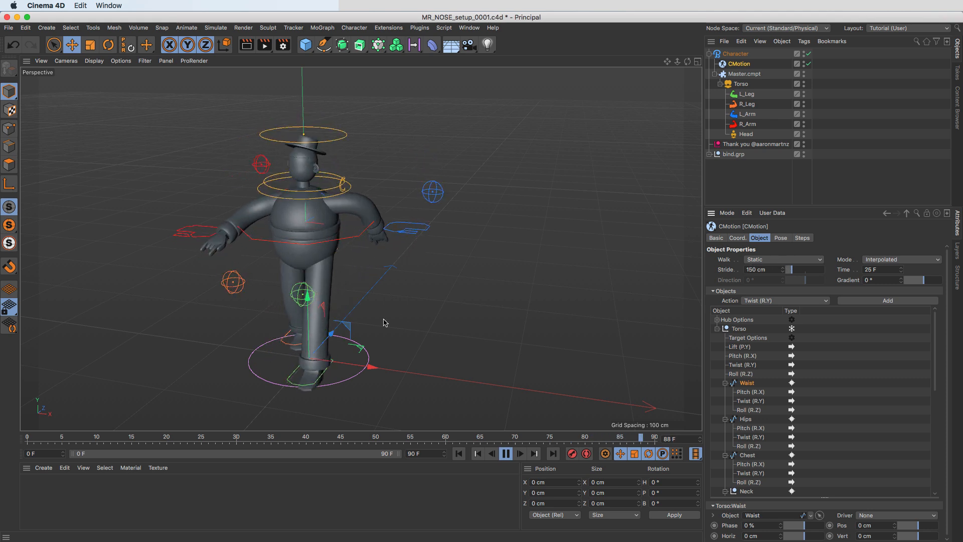
- Change CMotion's Walk mode to Line, watch the character walk forward, and return the animation to frame 0
{"action": "left_click", "coordinate": [779, 260]}
{"action": "left_click", "coordinate": [778, 279]}
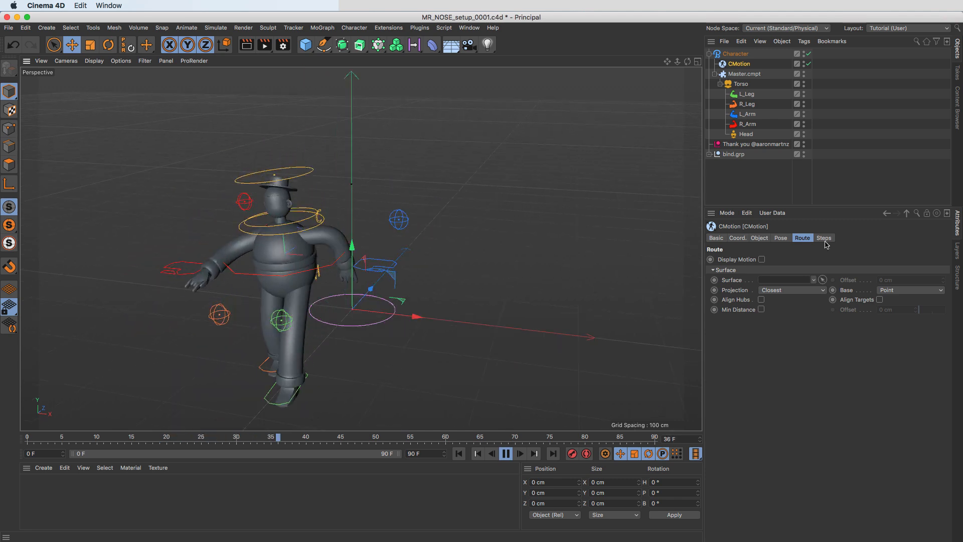
{"action": "left_click", "coordinate": [759, 238]}
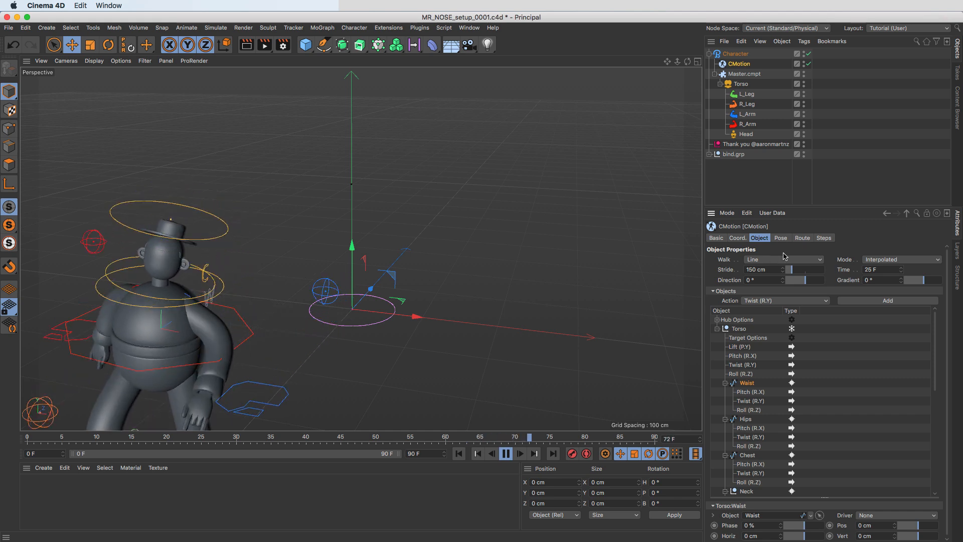
{"action": "left_click", "coordinate": [781, 238]}
{"action": "left_click", "coordinate": [802, 238]}
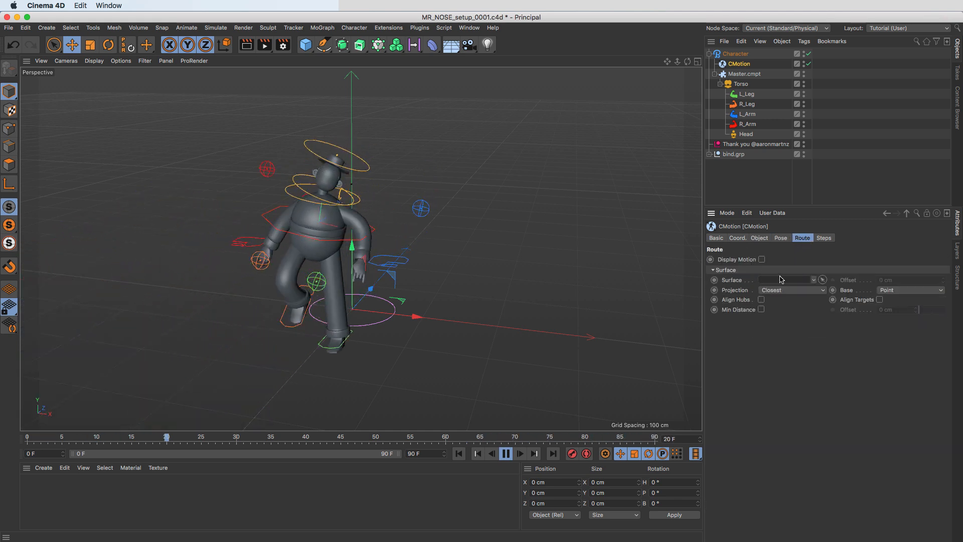
{"action": "left_click", "coordinate": [780, 238]}
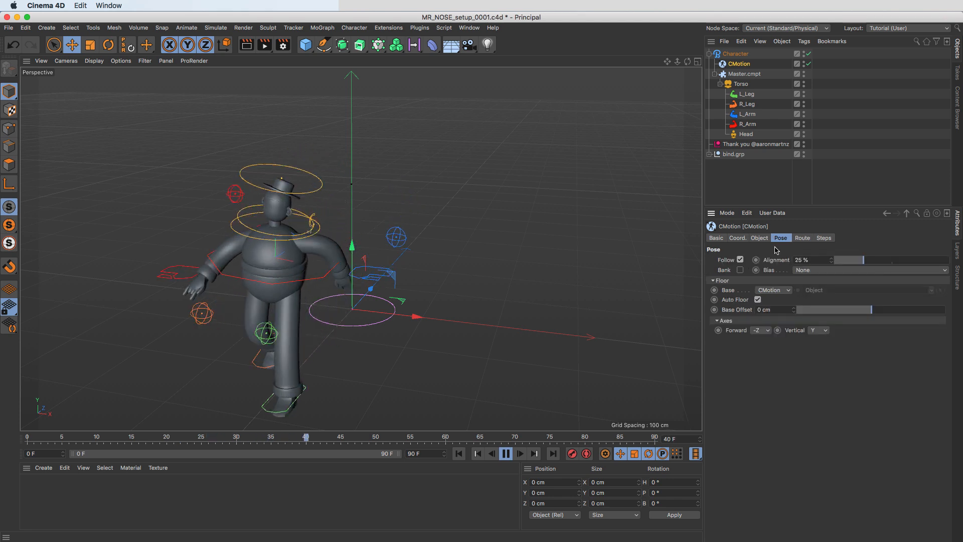
{"action": "key", "text": "F8"}
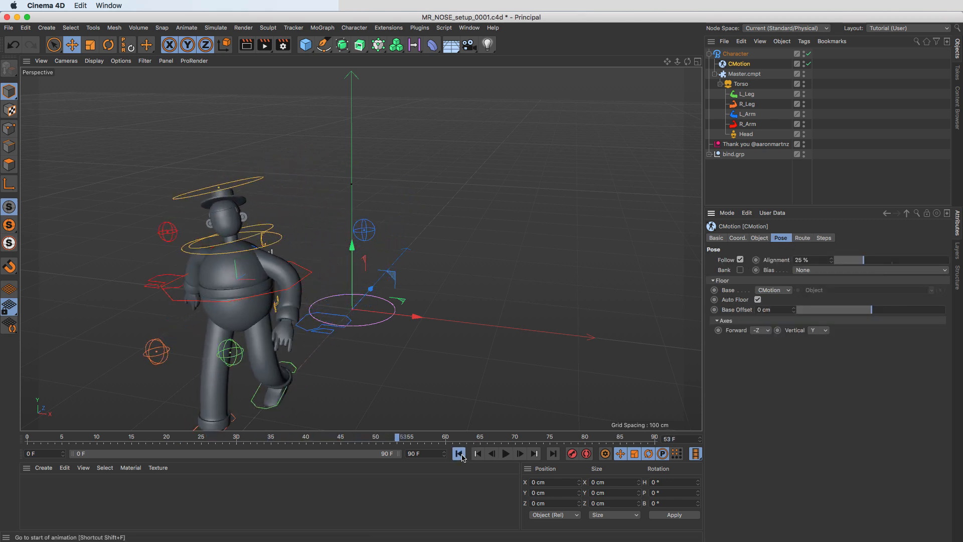
{"action": "left_click", "coordinate": [459, 453]}
- Add a Landscape primitive, scale it to about 1159 cm wide, and lower it to about -120 cm in Y beneath the character
{"action": "left_click", "coordinate": [306, 45]}
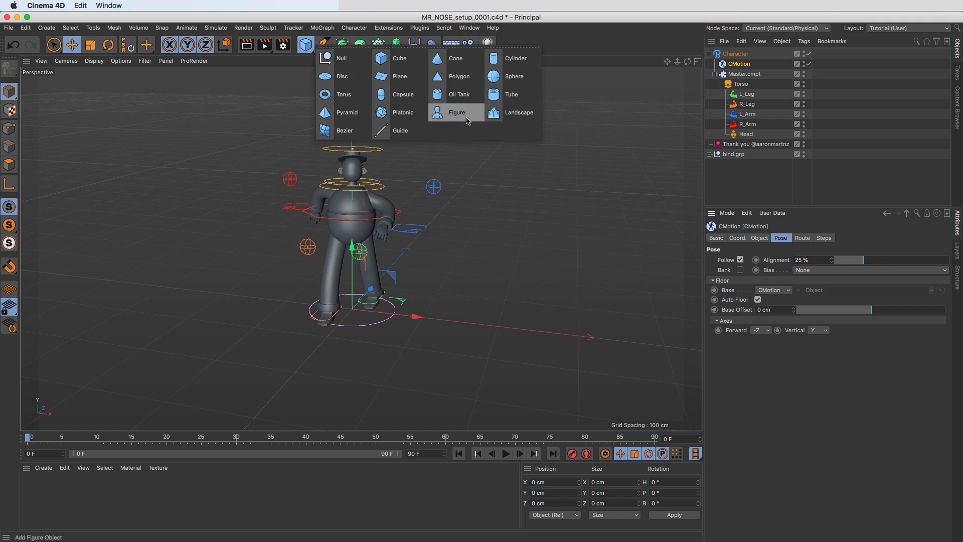
{"action": "left_click", "coordinate": [514, 113]}
{"action": "scroll", "coordinate": [397, 270], "scroll_direction": "up", "scroll_amount": 2}
{"action": "left_click_drag", "start_coordinate": [390, 246], "coordinate": [390, 286]}
{"action": "key", "text": "t"}
{"action": "left_click_drag", "start_coordinate": [335, 369], "coordinate": [798, 241]}
{"action": "key", "text": "e"}
{"action": "left_click_drag", "start_coordinate": [391, 269], "coordinate": [387, 329]}
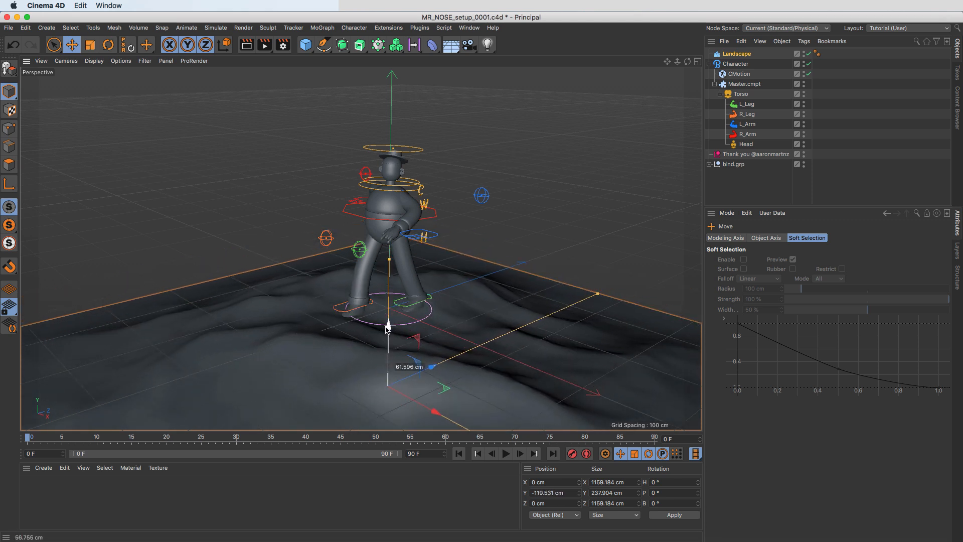
- Assign the Landscape as the Surface of CMotion's route and play the walk over it
{"action": "left_click", "coordinate": [739, 73]}
{"action": "left_click", "coordinate": [802, 239]}
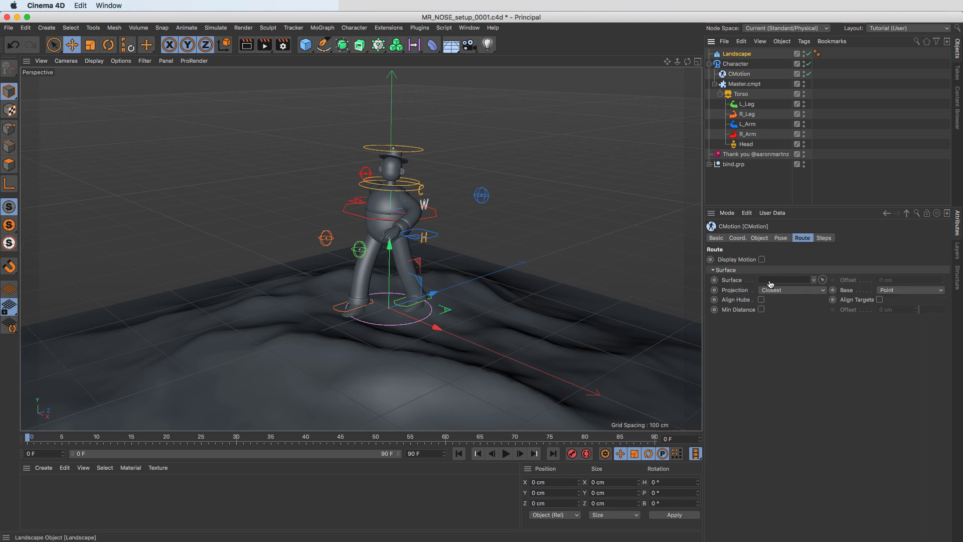
{"action": "left_click_drag", "start_coordinate": [773, 283], "coordinate": [775, 280]}
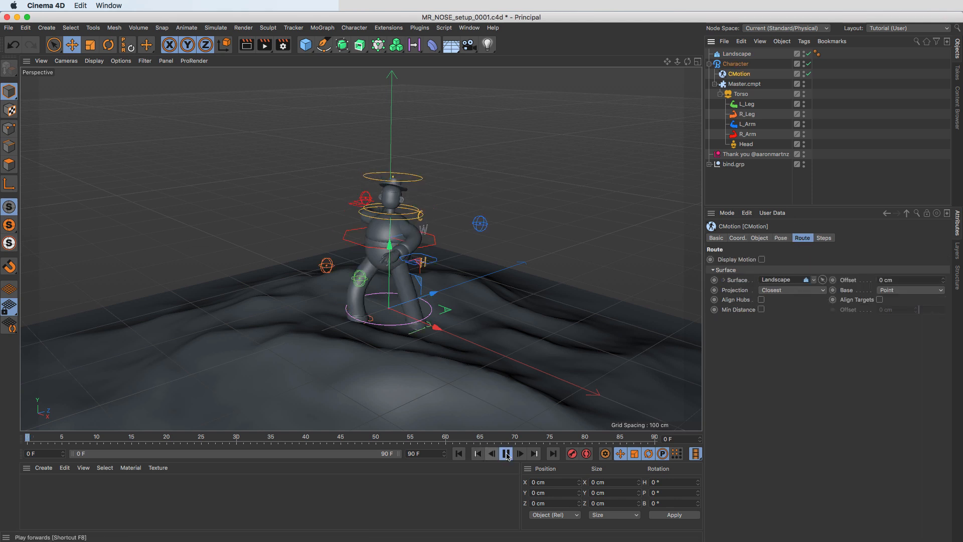
{"action": "left_click_drag", "start_coordinate": [347, 385], "coordinate": [284, 371], "text": "alt"}
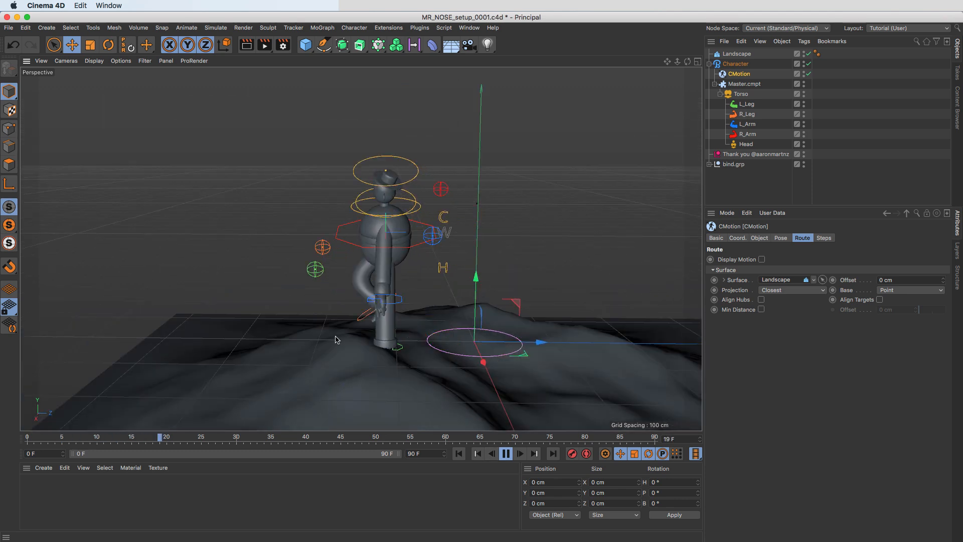
- Set the route's surface Offset to 14 cm and watch the feet on the terrain during playback
{"action": "left_click", "coordinate": [942, 280]}
{"action": "left_click_drag", "start_coordinate": [944, 282], "coordinate": [944, 264]}
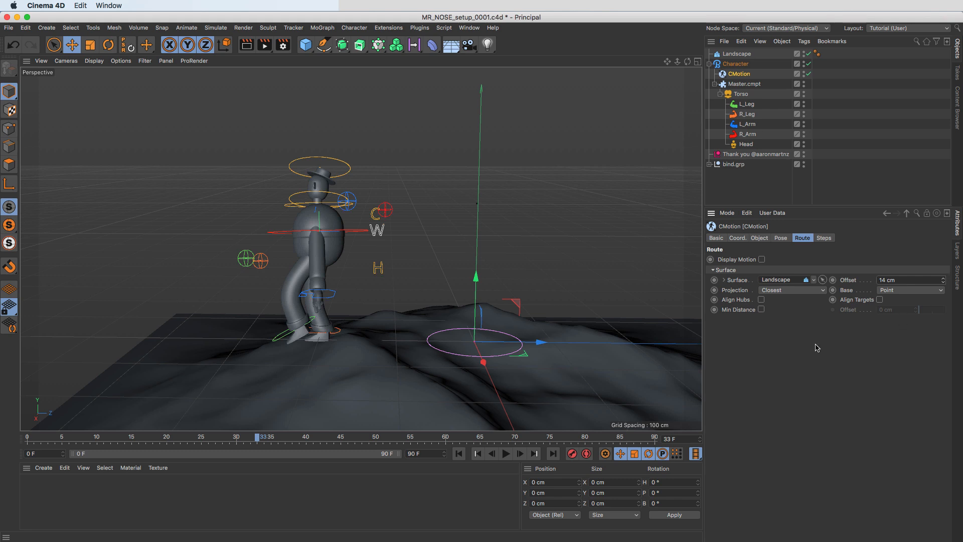
{"action": "left_click", "coordinate": [504, 454]}
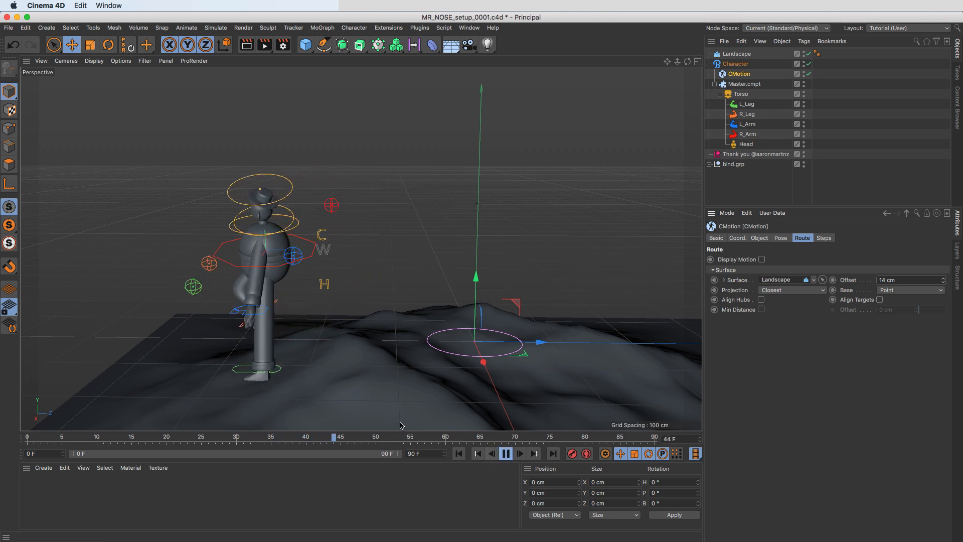
{"action": "left_click_drag", "start_coordinate": [224, 395], "coordinate": [294, 376], "text": "alt"}
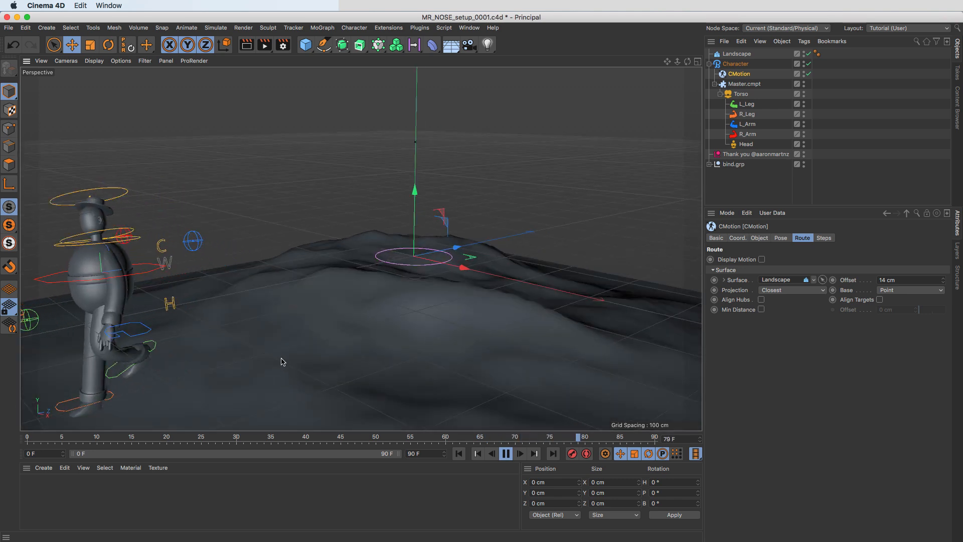
{"action": "middle_click_drag", "start_coordinate": [277, 328], "coordinate": [361, 249], "text": "alt"}
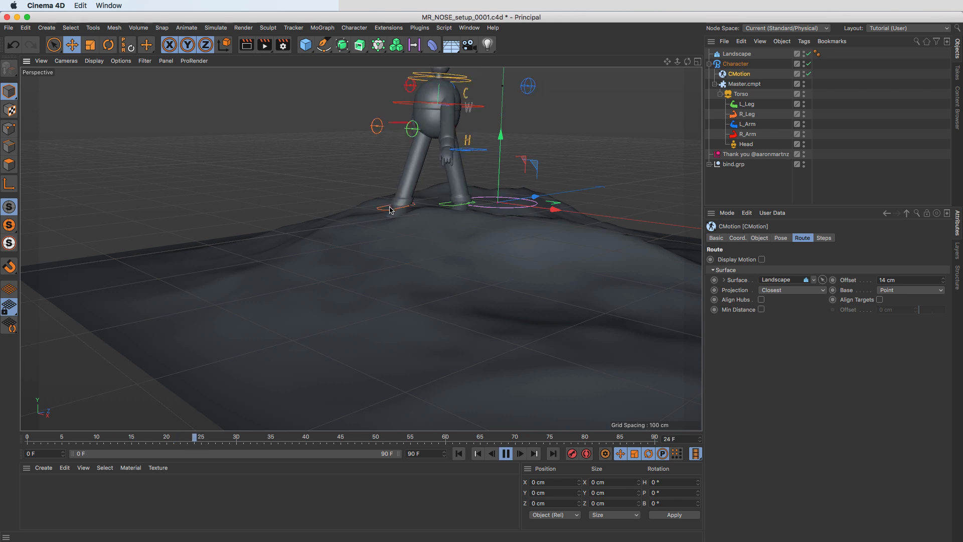
{"action": "middle_click_drag", "start_coordinate": [384, 221], "coordinate": [326, 299], "text": "alt"}
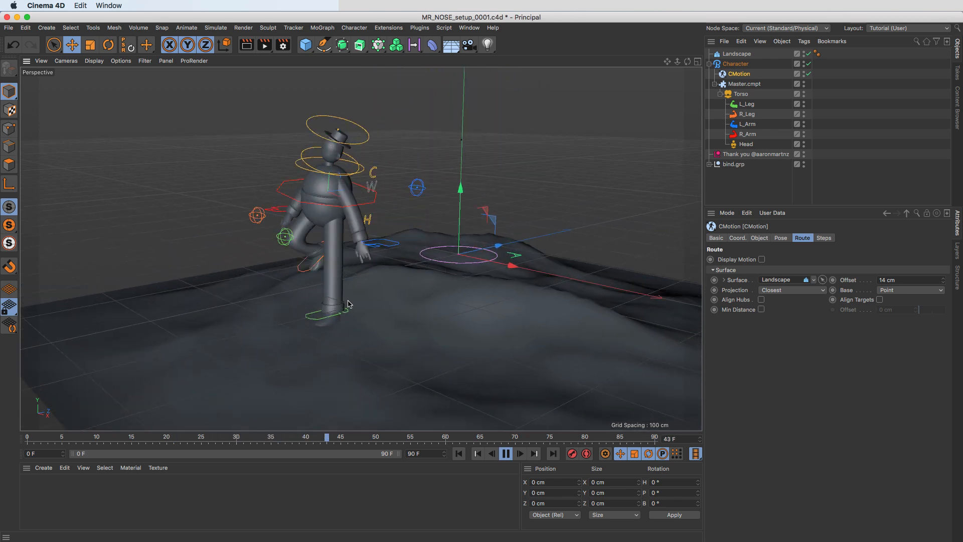
- Clear the Surface link from CMotion's route at frame 0 and delete the Landscape
{"action": "left_click", "coordinate": [459, 454]}
{"action": "left_click", "coordinate": [815, 281]}
{"action": "left_click", "coordinate": [819, 288]}
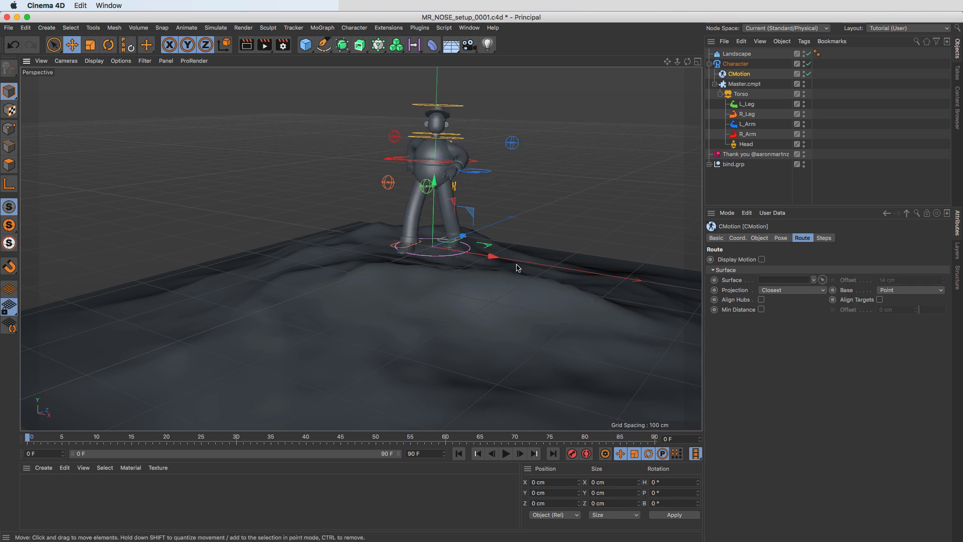
{"action": "middle_click_drag", "start_coordinate": [518, 269], "coordinate": [451, 310], "text": "alt"}
{"action": "left_click", "coordinate": [607, 350]}
{"action": "key", "text": "Delete"}
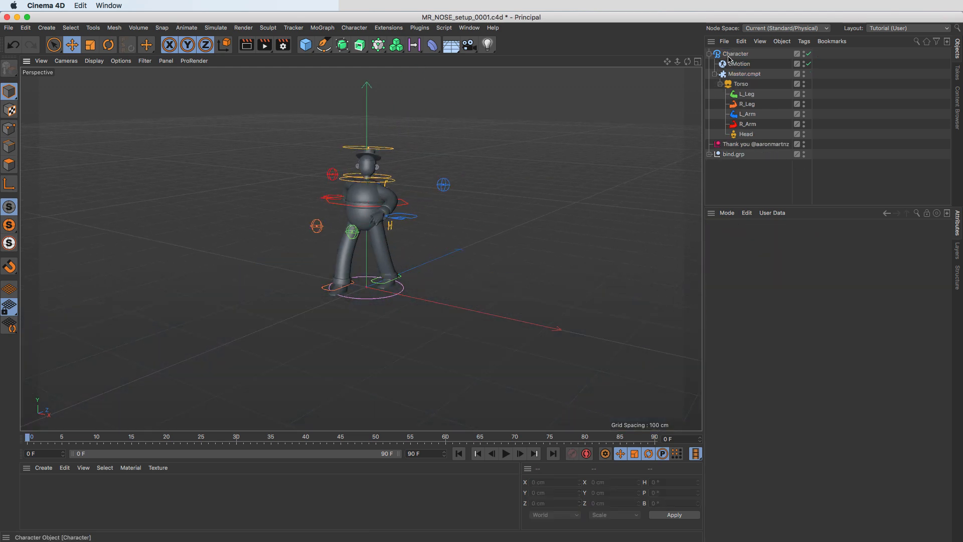
- Set CMotion's Walk type to Path
{"action": "left_click", "coordinate": [739, 64]}
{"action": "left_click", "coordinate": [759, 238]}
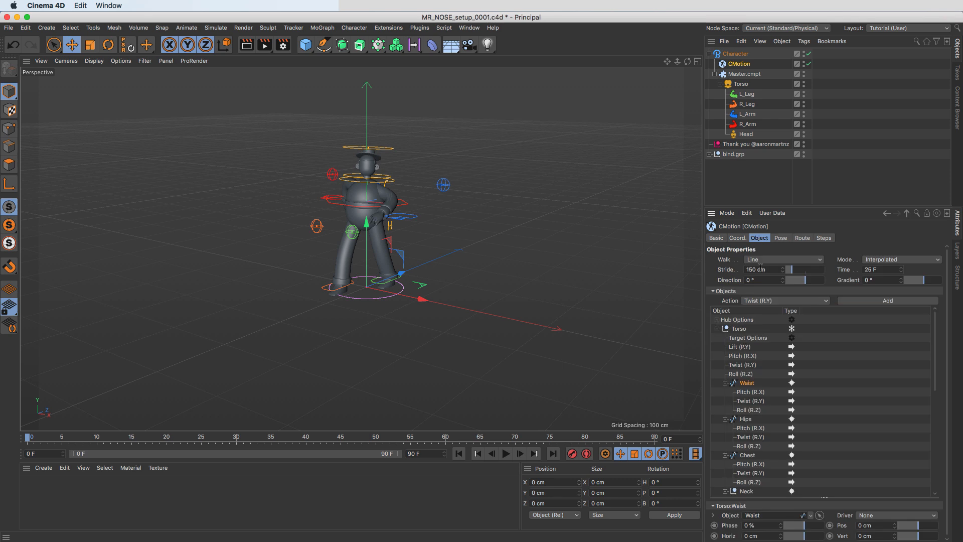
{"action": "left_click", "coordinate": [772, 261]}
{"action": "left_click", "coordinate": [753, 284]}
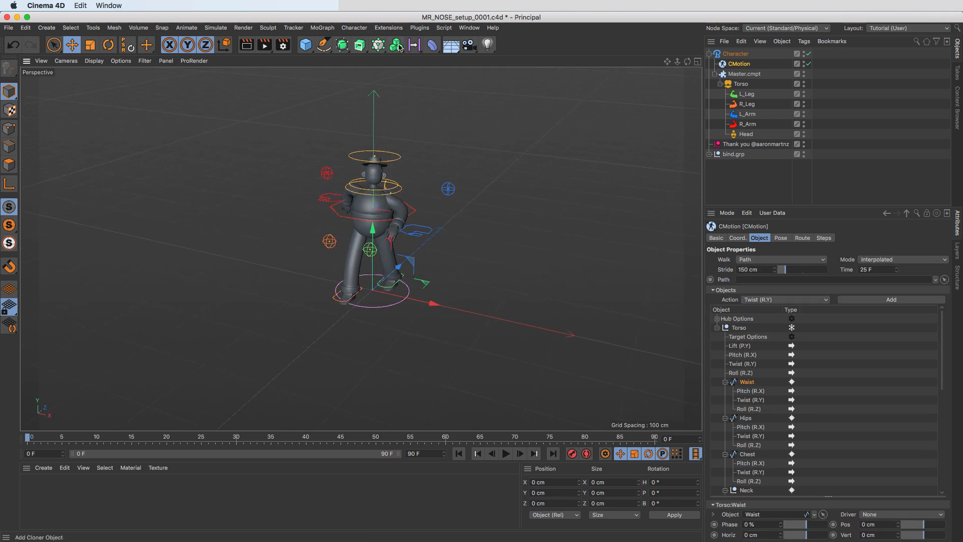
- Draw a winding Bezier spline in the Top view with the Spline Pen, from the character's feet to about -790 cm in Z
{"action": "left_click", "coordinate": [323, 46]}
{"action": "left_click", "coordinate": [365, 58]}
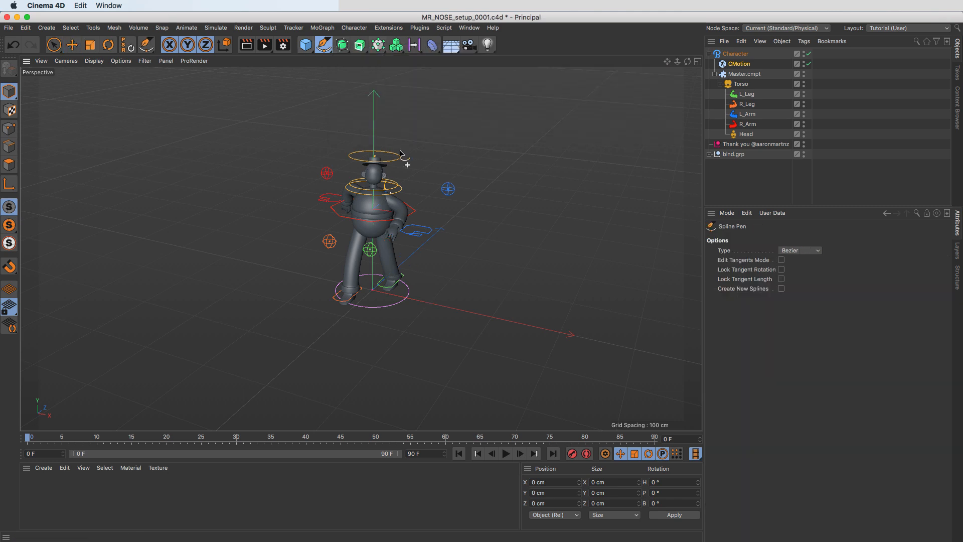
{"action": "left_click", "coordinate": [698, 62]}
{"action": "scroll", "coordinate": [519, 118], "scroll_direction": "down", "scroll_amount": 3}
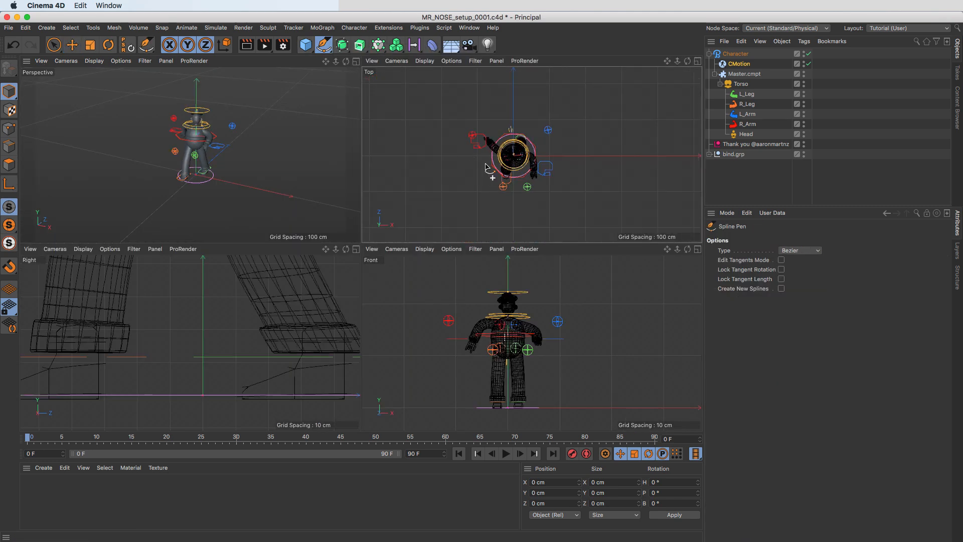
{"action": "left_click_drag", "start_coordinate": [519, 118], "coordinate": [510, 142]}
{"action": "left_click_drag", "start_coordinate": [501, 210], "coordinate": [529, 235]}
{"action": "middle_click_drag", "start_coordinate": [533, 186], "coordinate": [500, 113], "text": "alt"}
{"action": "left_click_drag", "start_coordinate": [535, 211], "coordinate": [525, 239]}
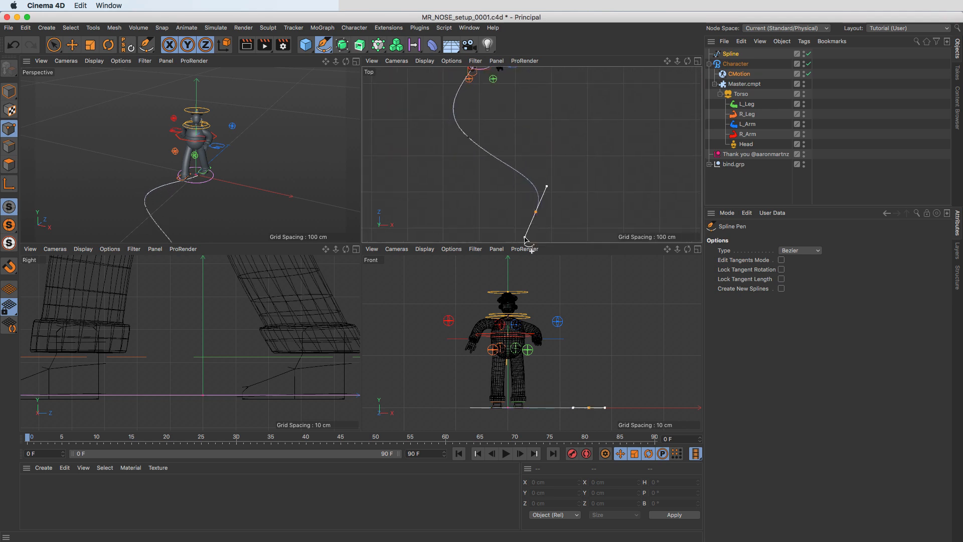
{"action": "middle_click_drag", "start_coordinate": [571, 205], "coordinate": [564, 87], "text": "alt"}
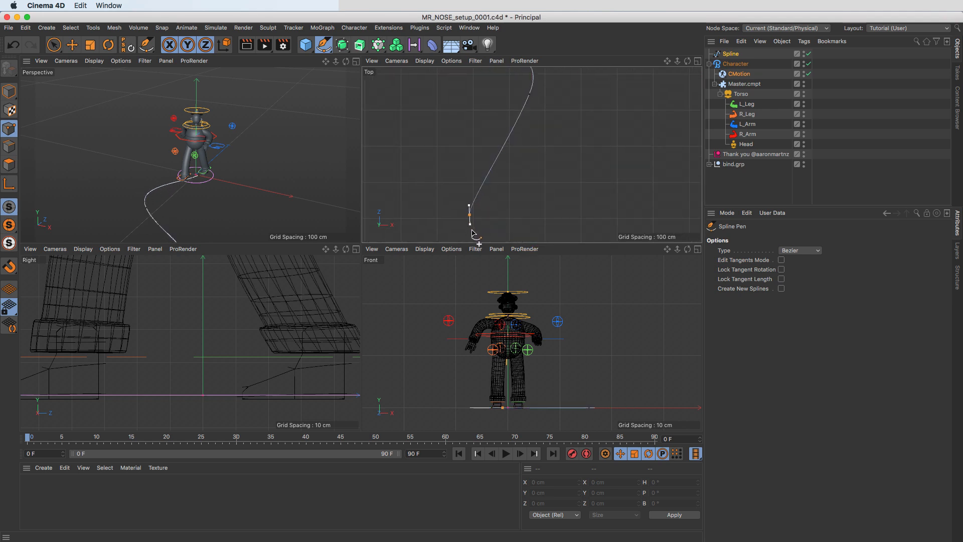
{"action": "key", "text": "e"}
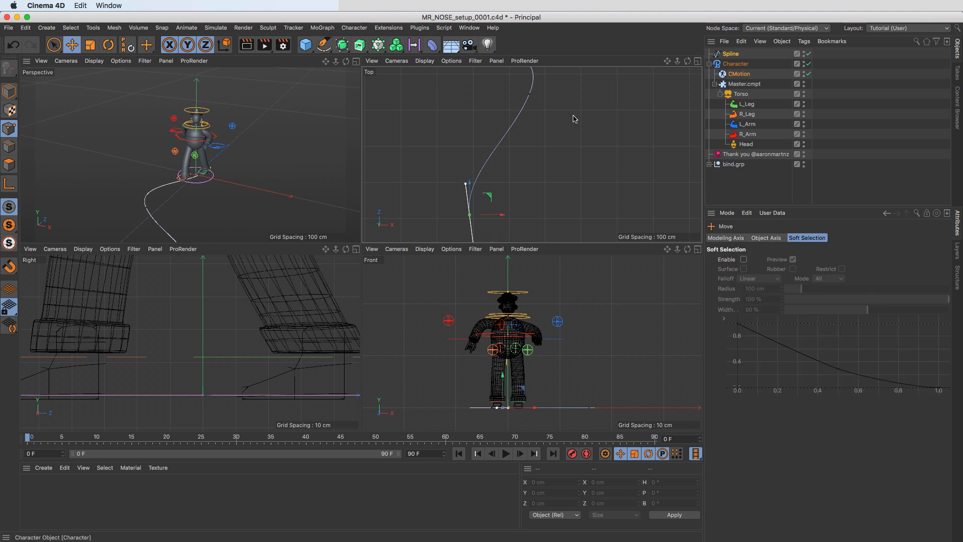
- Link the spline as CMotion's Path and rename it WALKING PATH
{"action": "left_click", "coordinate": [739, 74]}
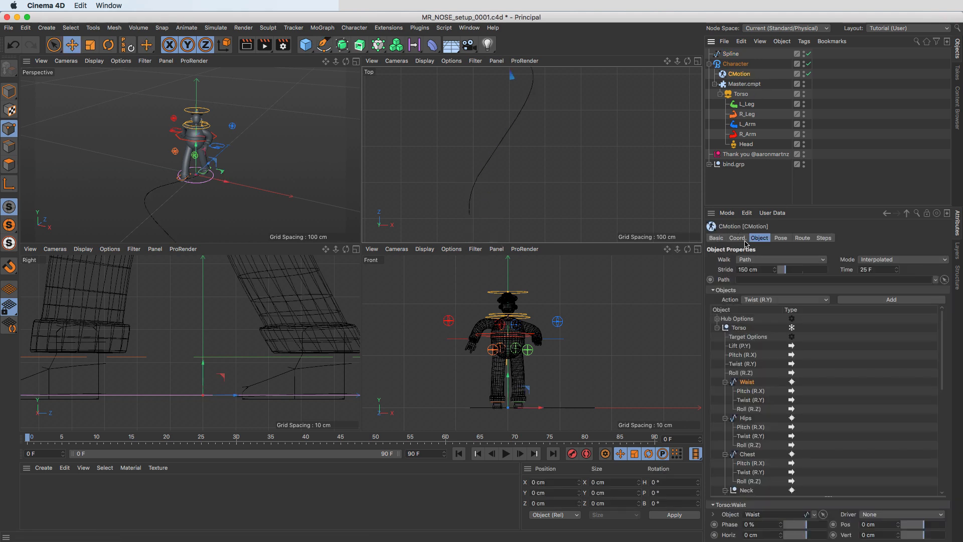
{"action": "double_click", "coordinate": [732, 53]}
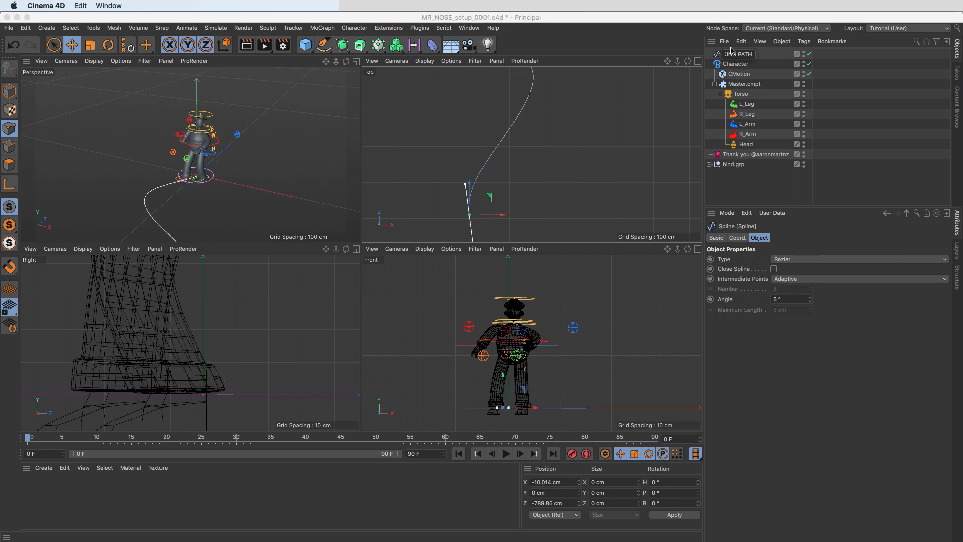
{"action": "type", "text": "WALKING PATH"}
{"action": "key", "text": "Return"}
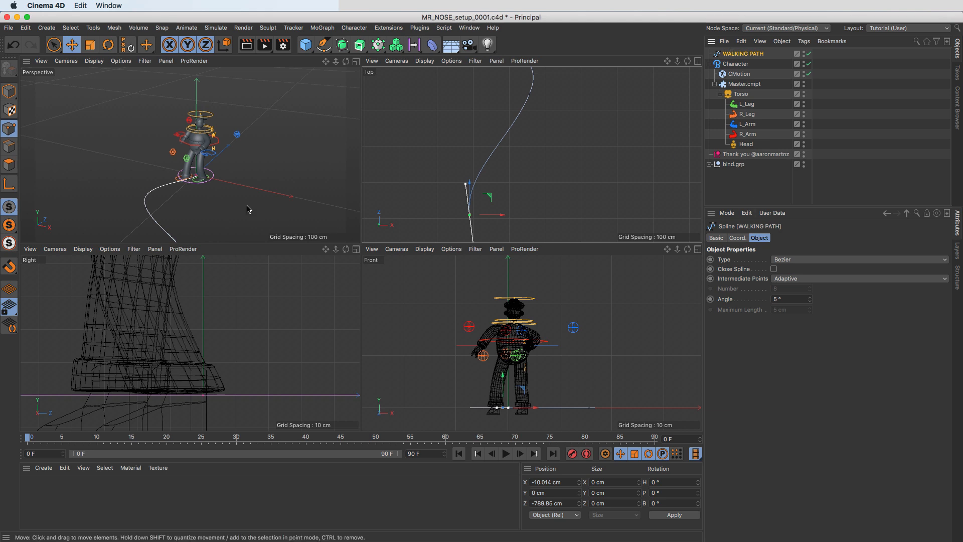
- Play the animation and examine from several angles in the perspective view how the character follows the curved path
{"action": "left_click_drag", "start_coordinate": [200, 149], "coordinate": [174, 157], "text": "alt"}
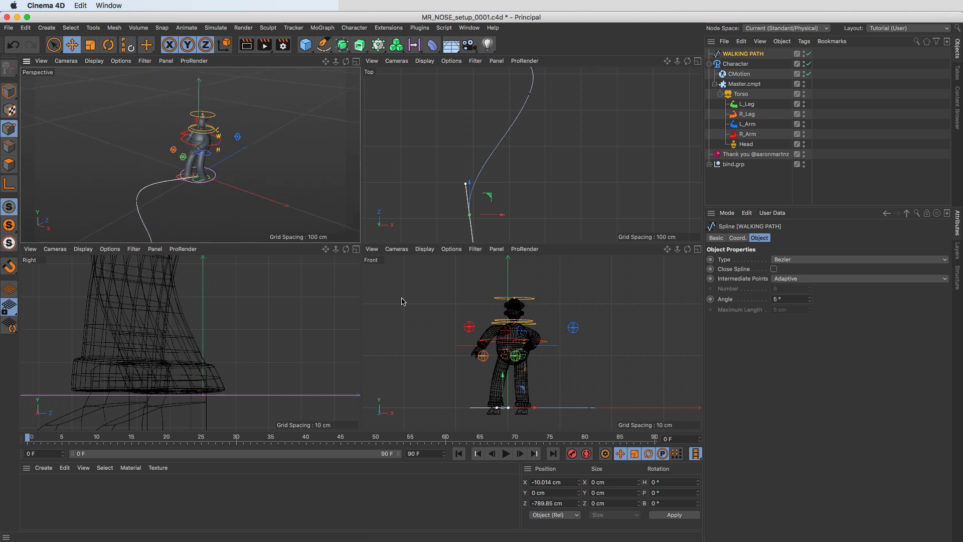
{"action": "left_click", "coordinate": [506, 453]}
{"action": "left_click_drag", "start_coordinate": [143, 210], "coordinate": [40, 205], "text": "alt"}
{"action": "left_click_drag", "start_coordinate": [170, 171], "coordinate": [329, 97], "text": "alt"}
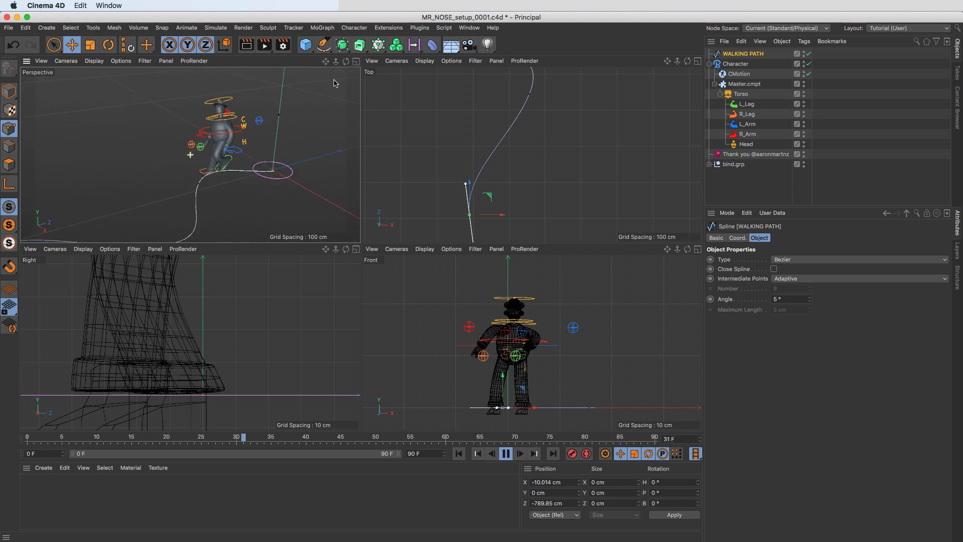
{"action": "middle_click", "coordinate": [329, 97]}
{"action": "left_click_drag", "start_coordinate": [395, 325], "coordinate": [293, 318], "text": "alt"}
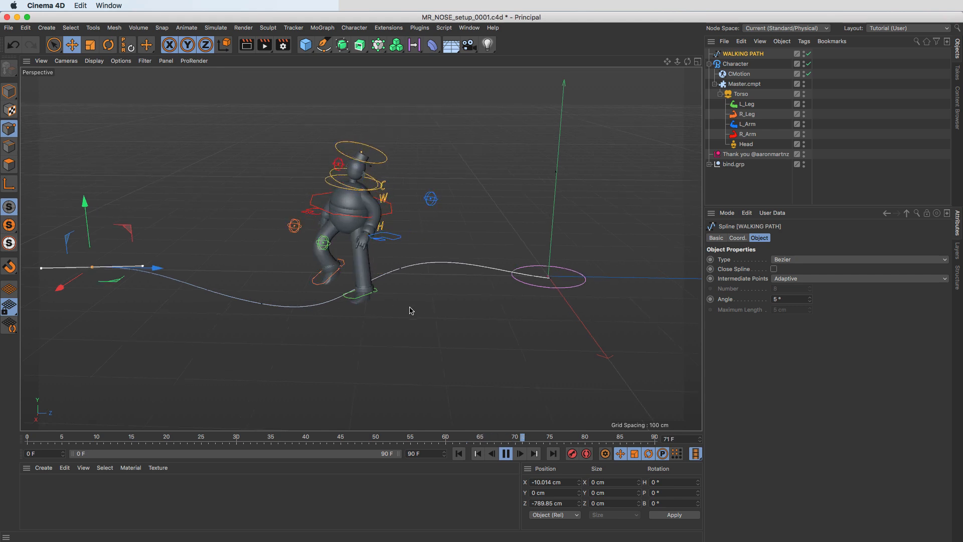
{"action": "left_click_drag", "start_coordinate": [350, 329], "coordinate": [409, 338], "text": "alt"}
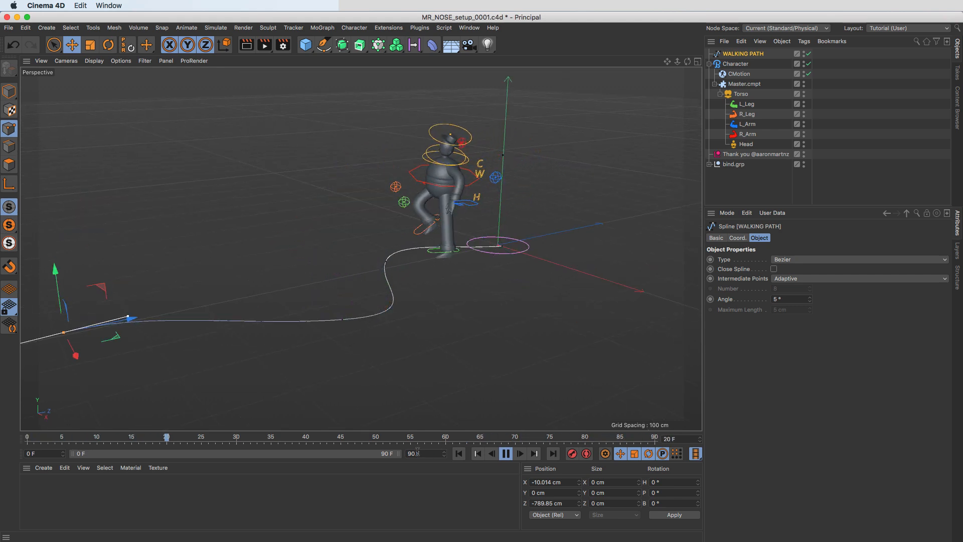
{"action": "left_click_drag", "start_coordinate": [314, 295], "coordinate": [372, 321], "text": "alt"}
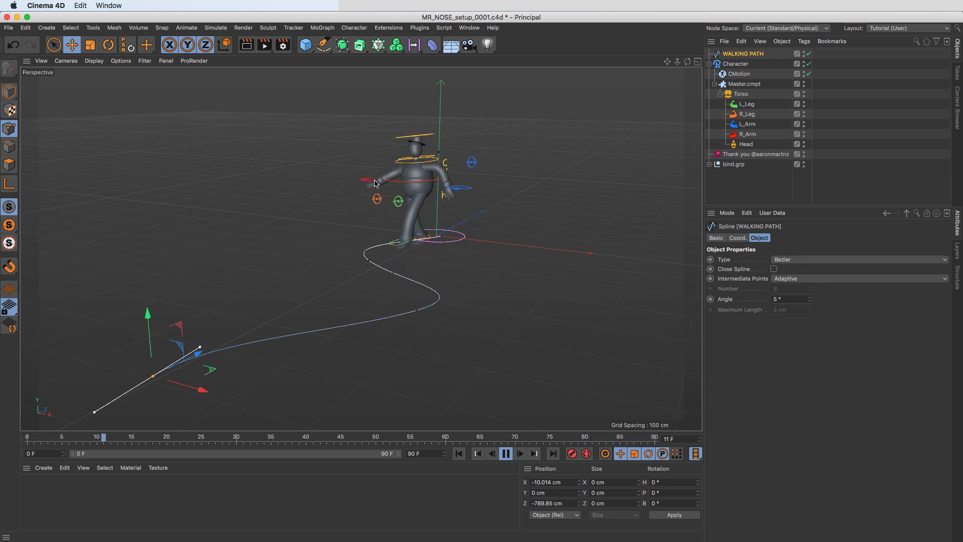
{"action": "left_click_drag", "start_coordinate": [404, 186], "coordinate": [475, 212], "text": "alt"}
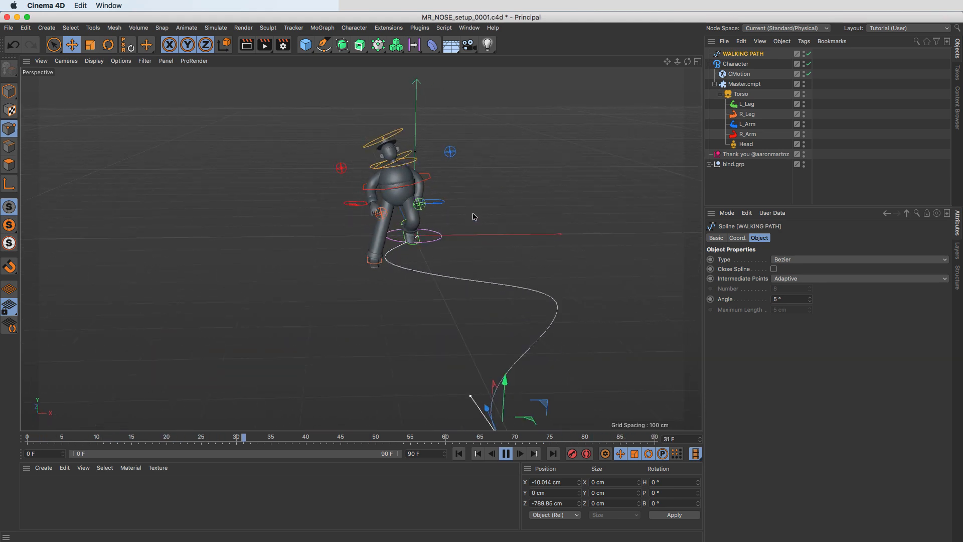
{"action": "left_click_drag", "start_coordinate": [381, 194], "coordinate": [371, 280], "text": "alt"}
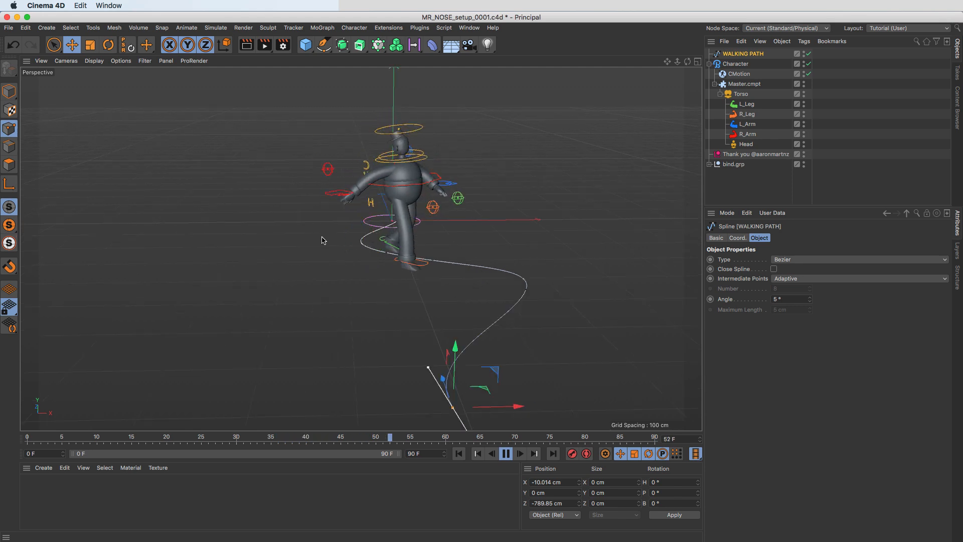
{"action": "left_click_drag", "start_coordinate": [480, 225], "coordinate": [485, 174], "text": "alt"}
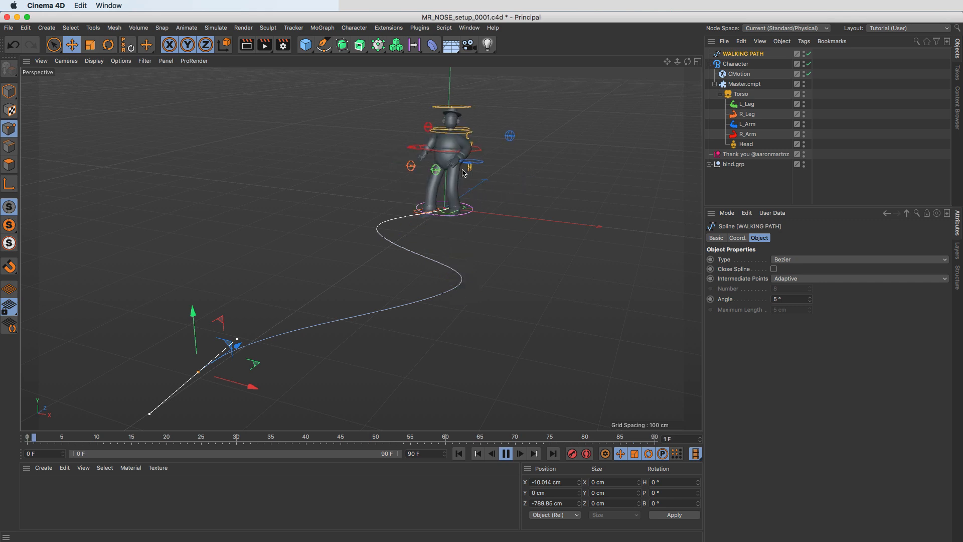
{"action": "key", "text": "F8"}
- Frame the character's upper body and show the Head's settings in CMotion's object list
{"action": "left_click_drag", "start_coordinate": [422, 165], "coordinate": [391, 163], "text": "alt"}
{"action": "middle_click_drag", "start_coordinate": [392, 163], "coordinate": [356, 219], "text": "alt"}
{"action": "scroll", "coordinate": [356, 218], "scroll_direction": "up", "scroll_amount": 4}
{"action": "mouse_move", "coordinate": [356, 218]}
{"action": "left_mouse_down", "text": "alt"}
{"action": "mouse_move", "coordinate": [381, 216]}
{"action": "mouse_move", "coordinate": [362, 221]}
{"action": "left_mouse_up", "text": "alt"}
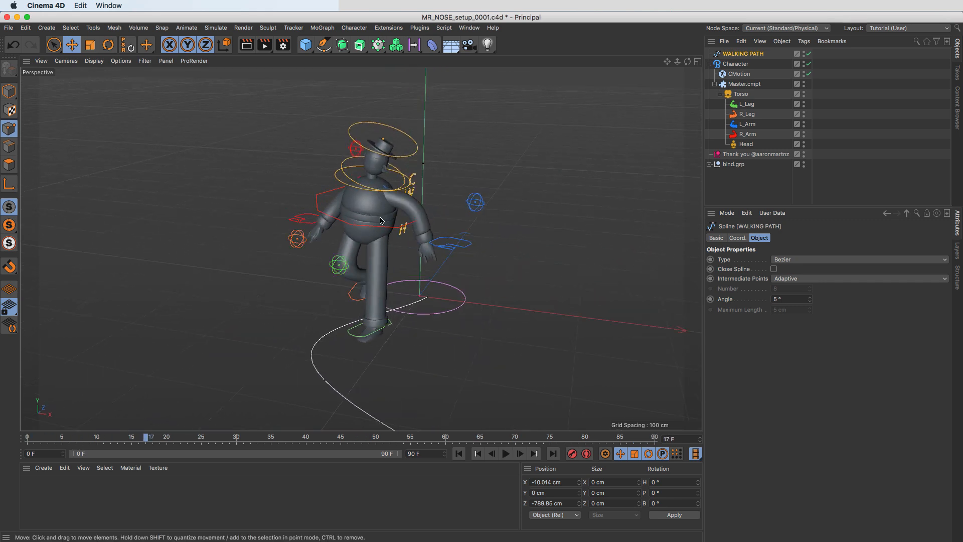
{"action": "left_click", "coordinate": [739, 73]}
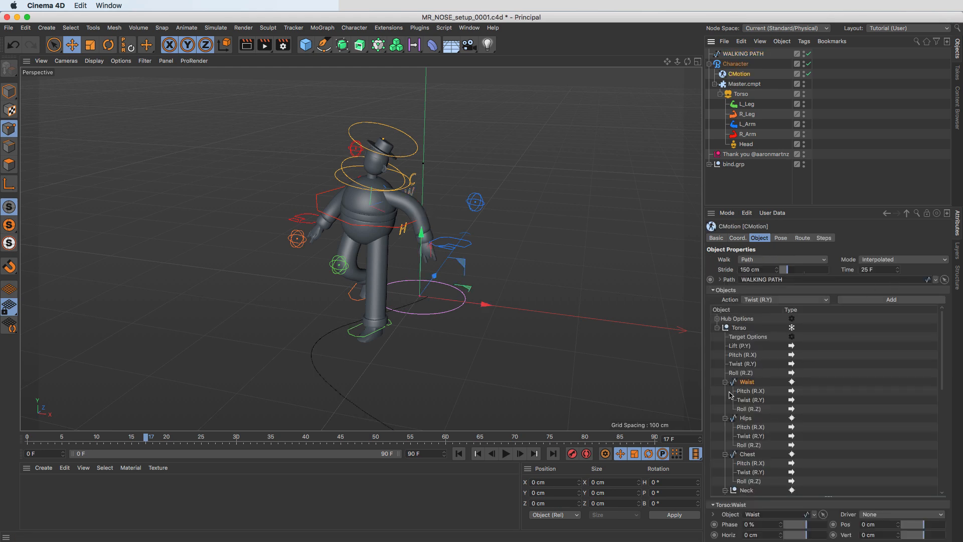
{"action": "key", "text": "F8"}
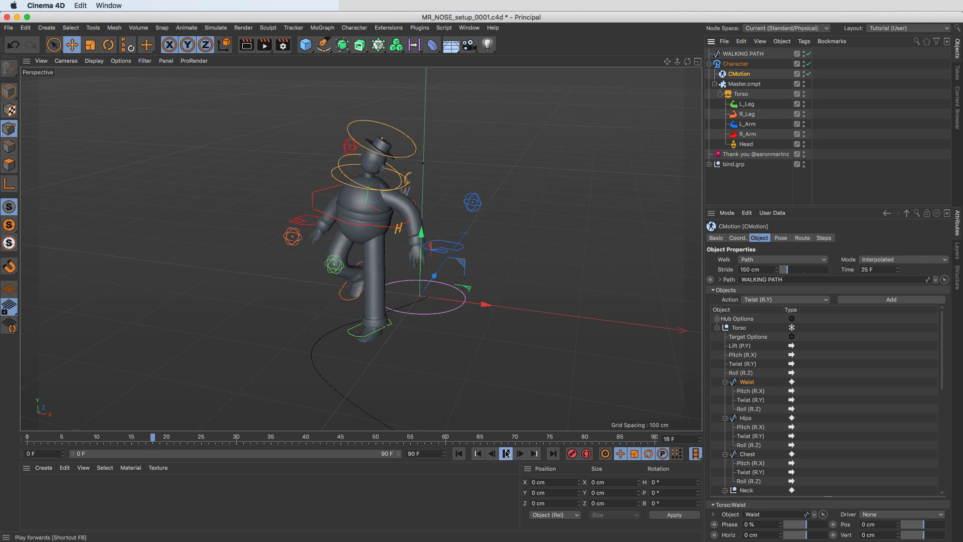
{"action": "key", "text": "F8"}
{"action": "scroll", "coordinate": [385, 198], "scroll_direction": "up", "scroll_amount": 5}
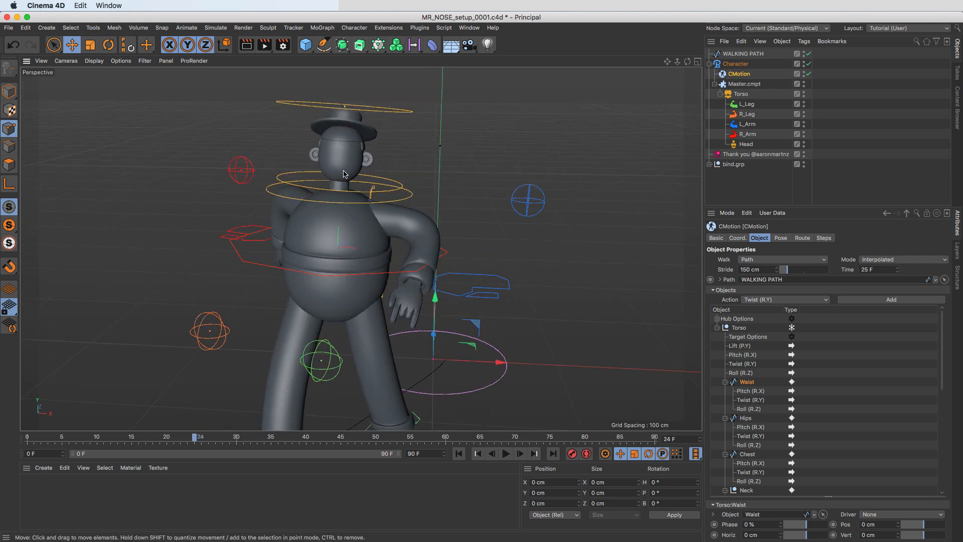
{"action": "left_click_drag", "start_coordinate": [941, 392], "coordinate": [930, 448]}
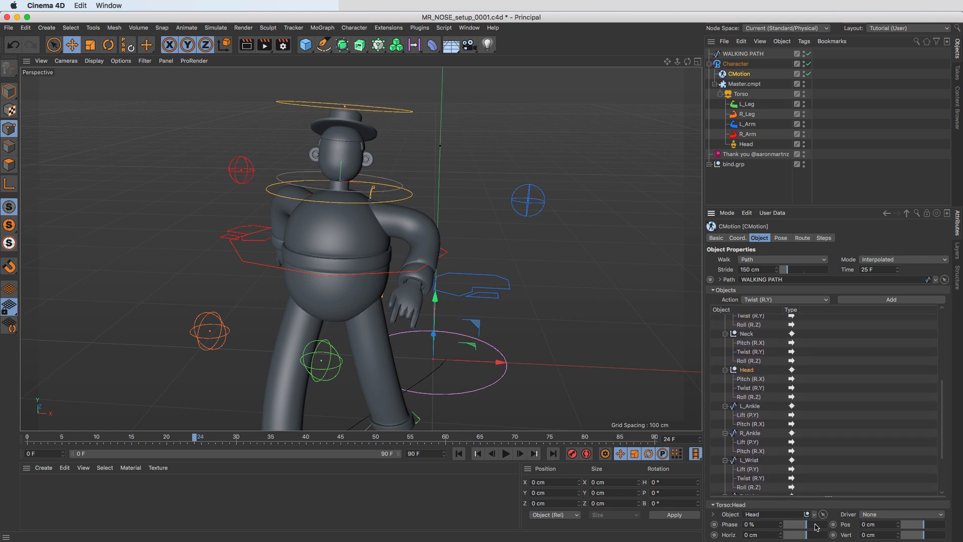
- Play the walk and set the Head's Phase to 16 % in CMotion
{"action": "left_click", "coordinate": [507, 457]}
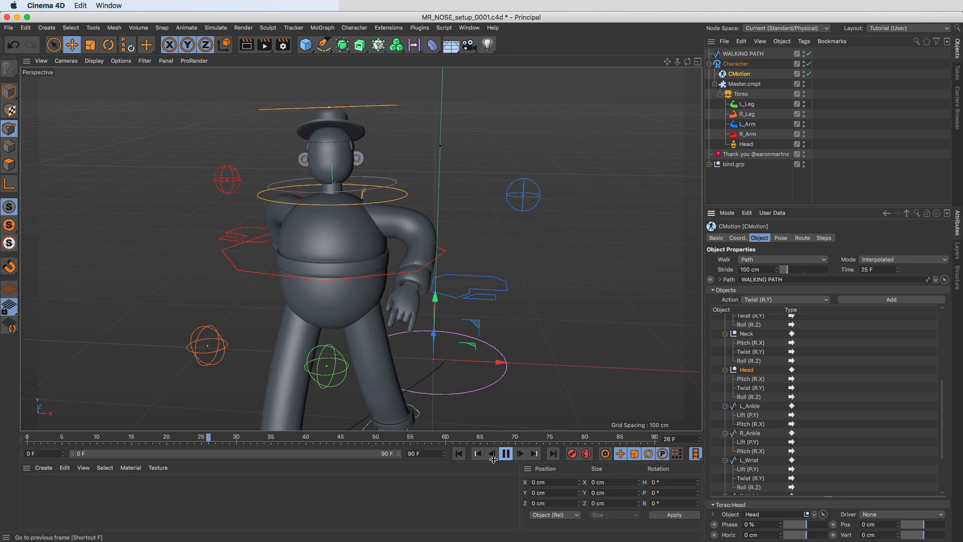
{"action": "left_click", "coordinate": [811, 526]}
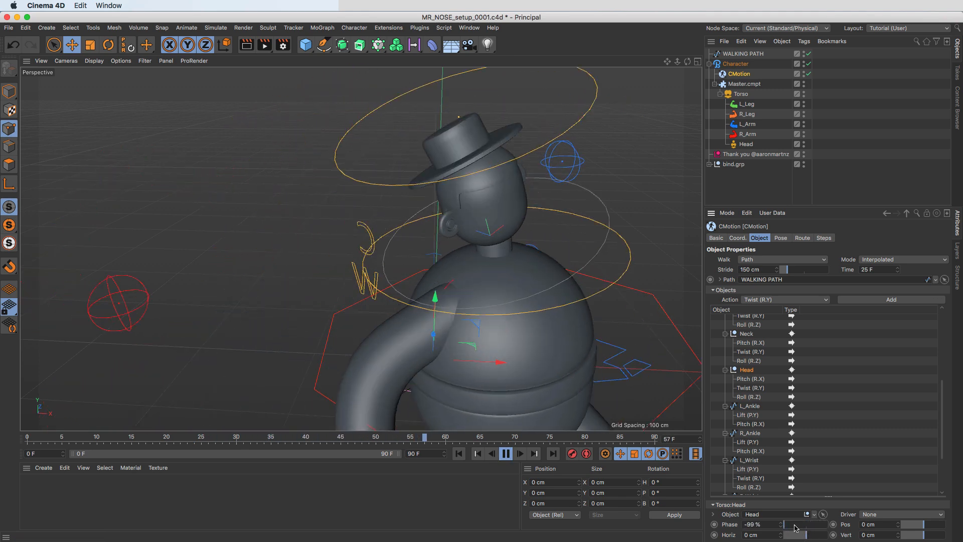
{"action": "left_click", "coordinate": [799, 526]}
{"action": "left_click_drag", "start_coordinate": [804, 528], "coordinate": [810, 526]}
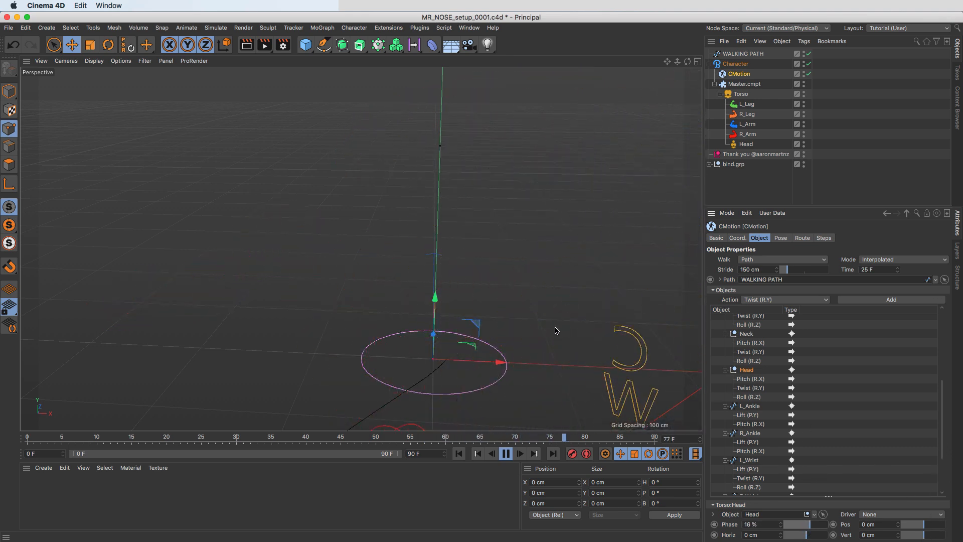
- Switch CMotion's Walk type to Static and set the Head's Phase to 28 % during playback
{"action": "left_click", "coordinate": [797, 260]}
{"action": "left_click", "coordinate": [798, 270]}
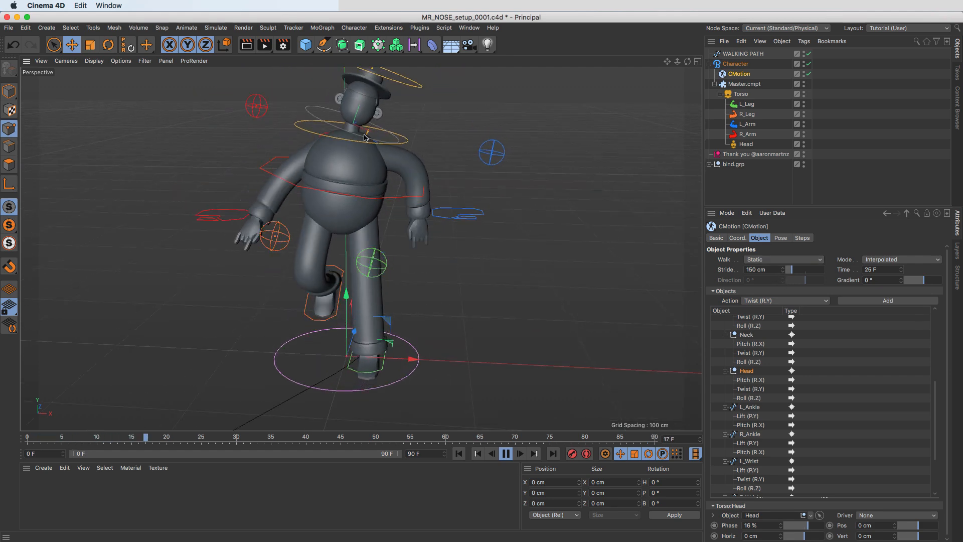
{"action": "scroll", "coordinate": [357, 140], "scroll_direction": "up", "scroll_amount": 3}
{"action": "middle_click_drag", "start_coordinate": [356, 140], "coordinate": [373, 210], "text": "alt"}
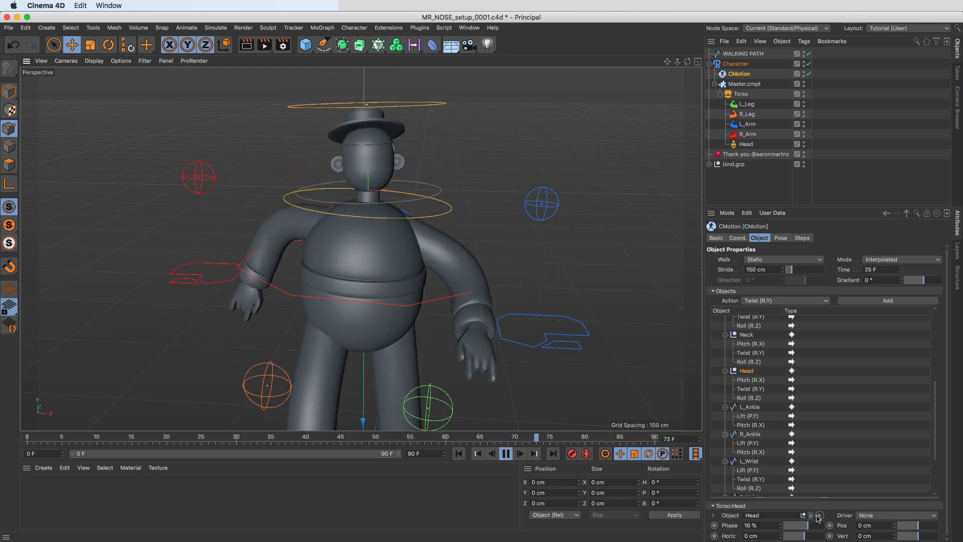
{"action": "left_click_drag", "start_coordinate": [810, 526], "coordinate": [808, 526]}
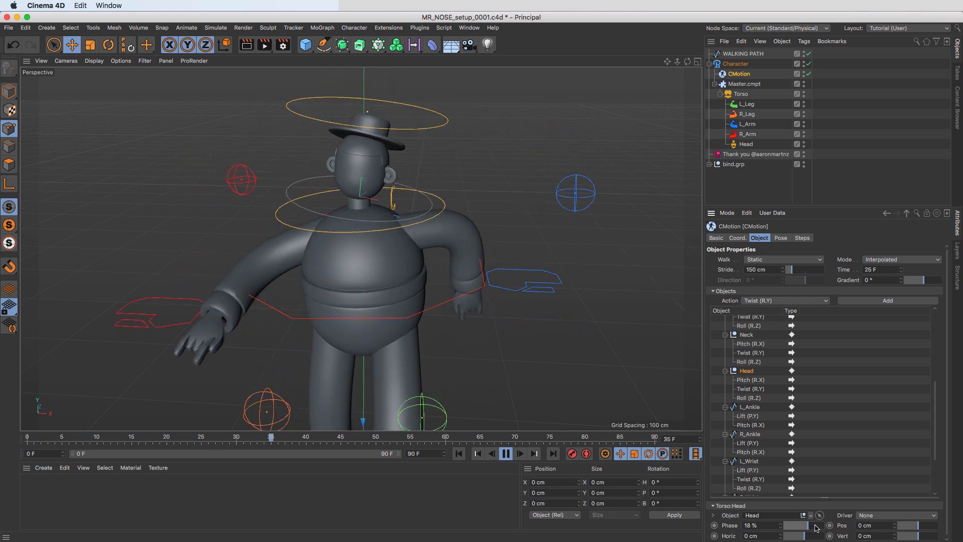
{"action": "left_click_drag", "start_coordinate": [812, 529], "coordinate": [817, 528]}
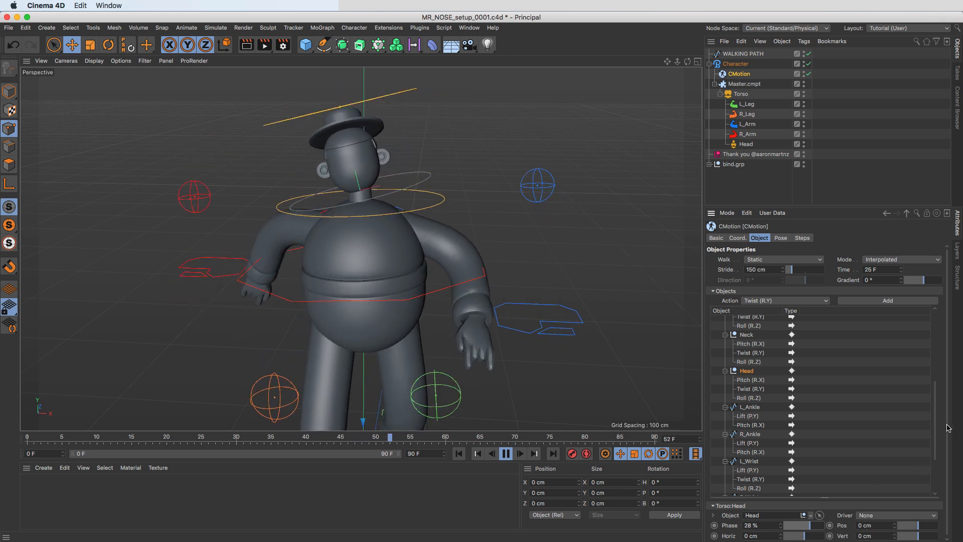
- Review the actions in CMotion's object list, and turn CMotion off and on to compare the rest pose with the walk
{"action": "left_click_drag", "start_coordinate": [937, 421], "coordinate": [944, 475]}
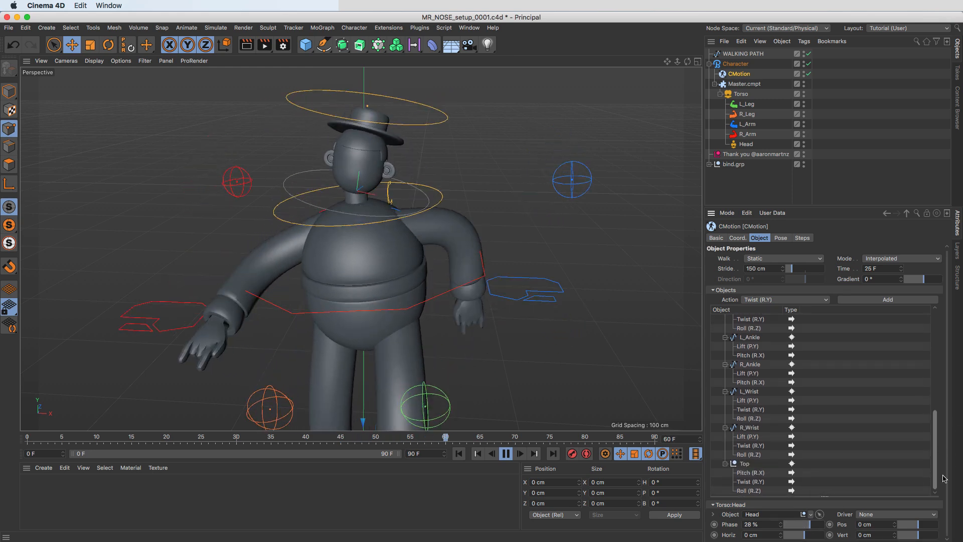
{"action": "scroll", "coordinate": [930, 456], "scroll_direction": "up", "scroll_amount": 10}
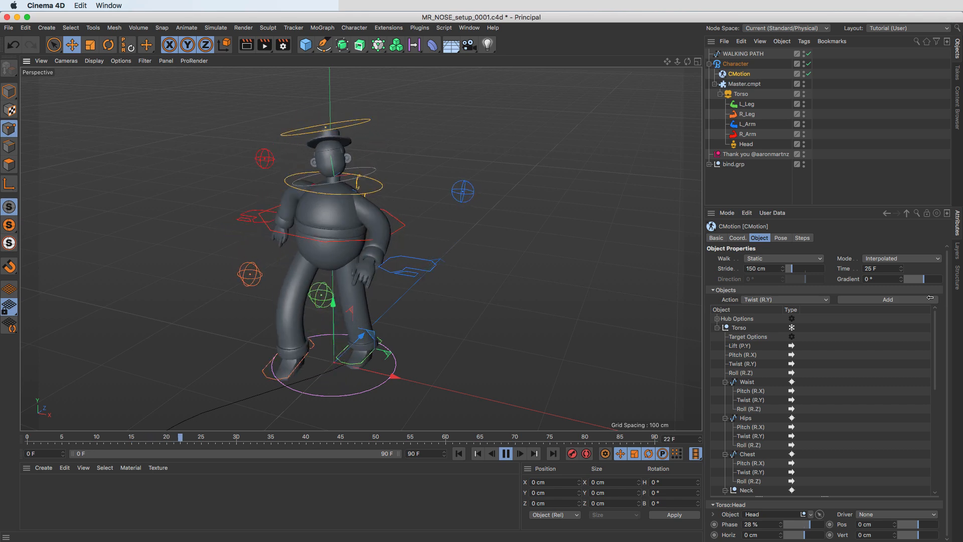
{"action": "left_click_drag", "start_coordinate": [934, 341], "coordinate": [930, 405]}
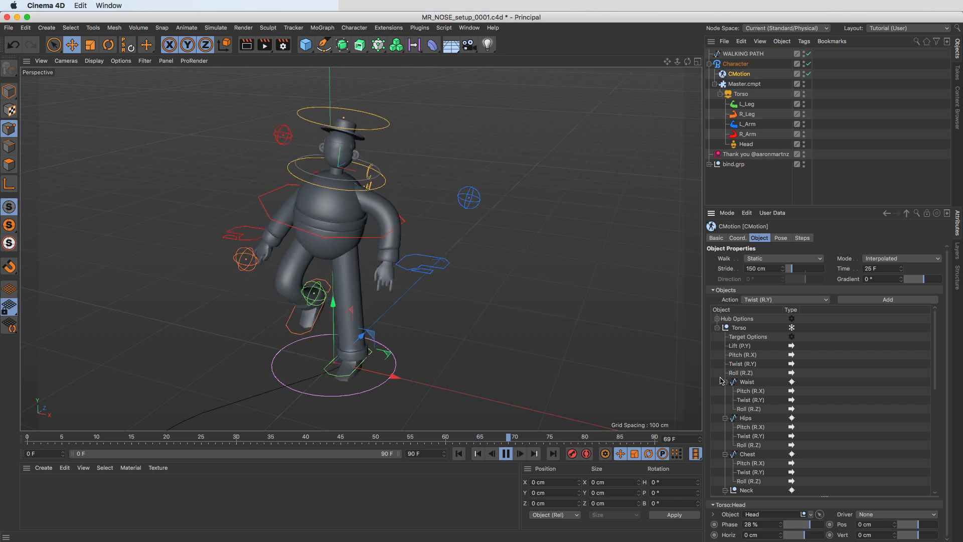
{"action": "left_click_drag", "start_coordinate": [363, 249], "coordinate": [286, 286], "text": "alt"}
{"action": "middle_click_drag", "start_coordinate": [286, 287], "coordinate": [300, 279], "text": "alt"}
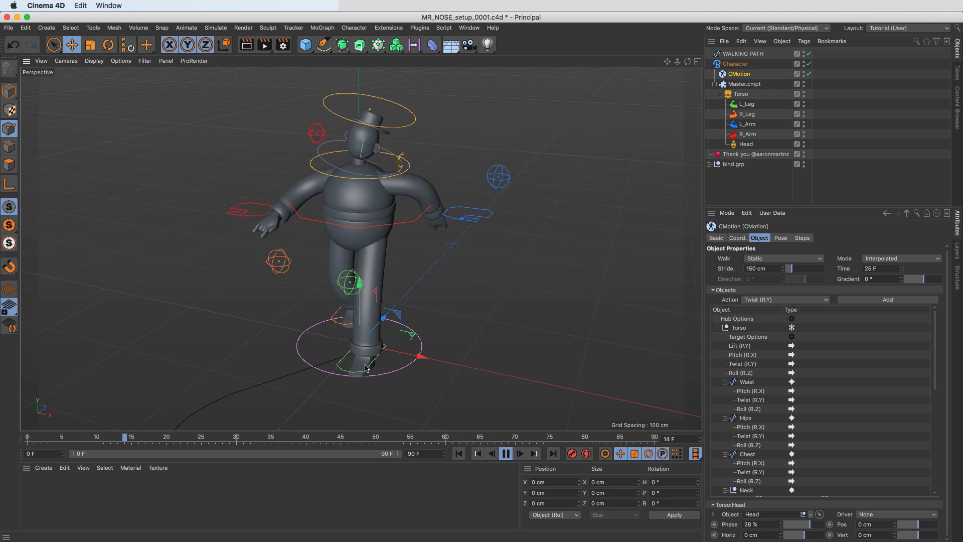
{"action": "left_click", "coordinate": [809, 74]}
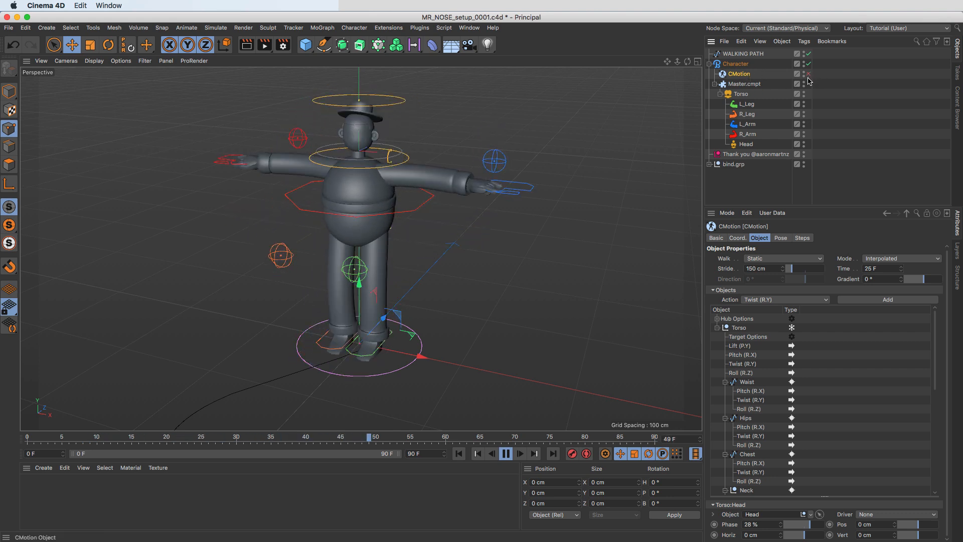
{"action": "left_click", "coordinate": [808, 74]}
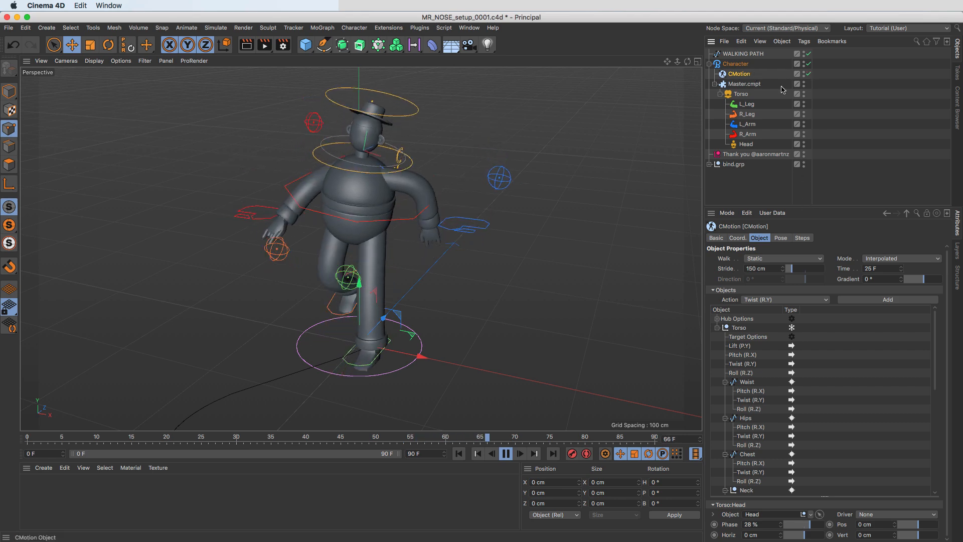